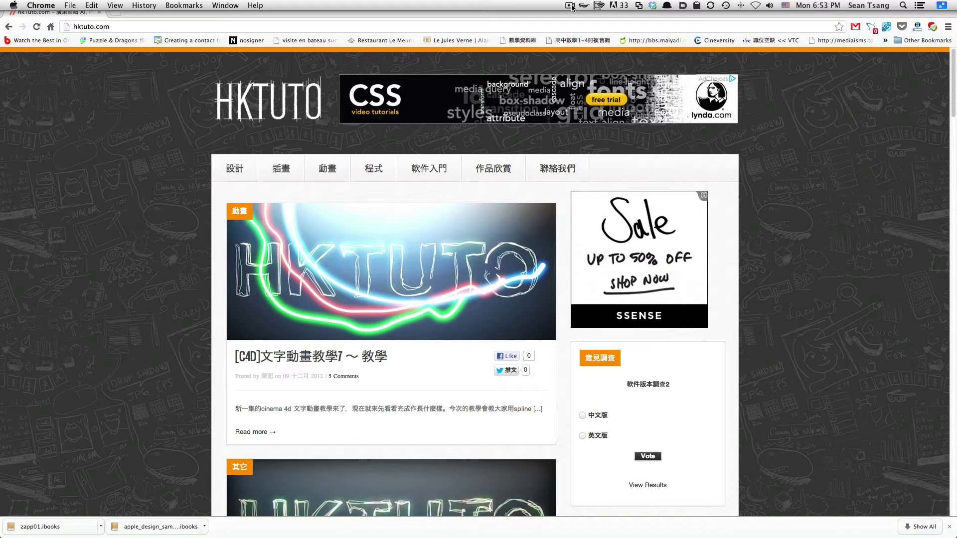
Switch from Chrome to the hot wax.ai seal outline drawing in Illustrator.
key(super+Tab)
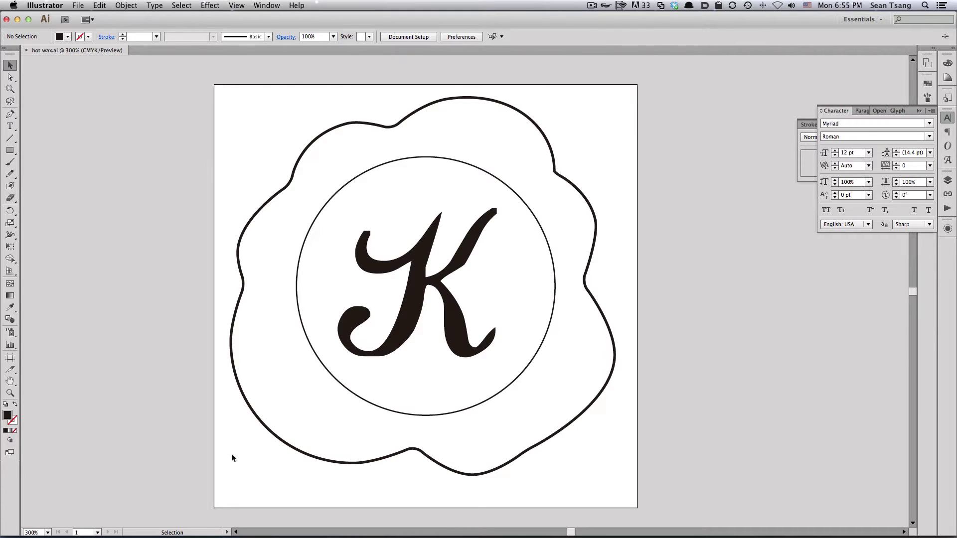
Select the wavy outline, inner circle and script K in turn, then switch to Photoshop.
click(312, 140)
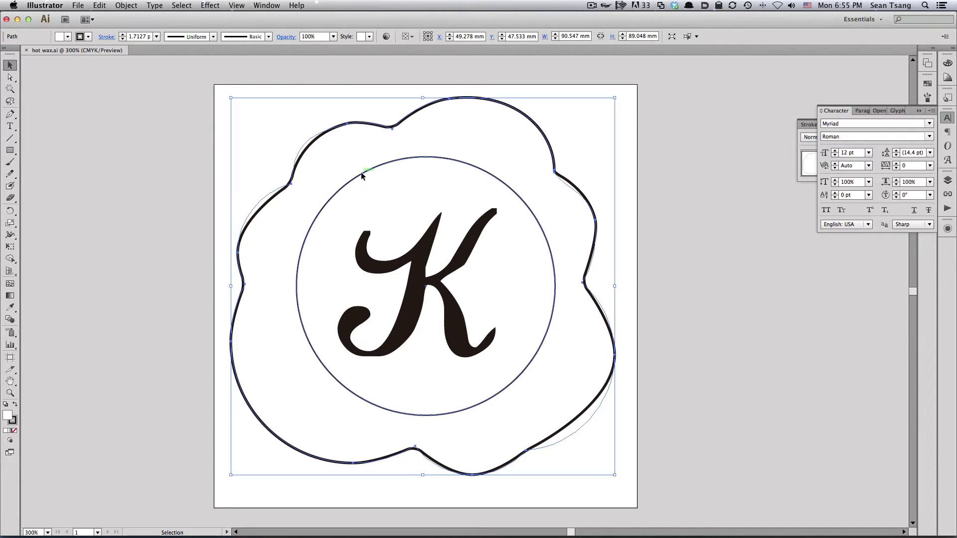
click(361, 172)
click(417, 256)
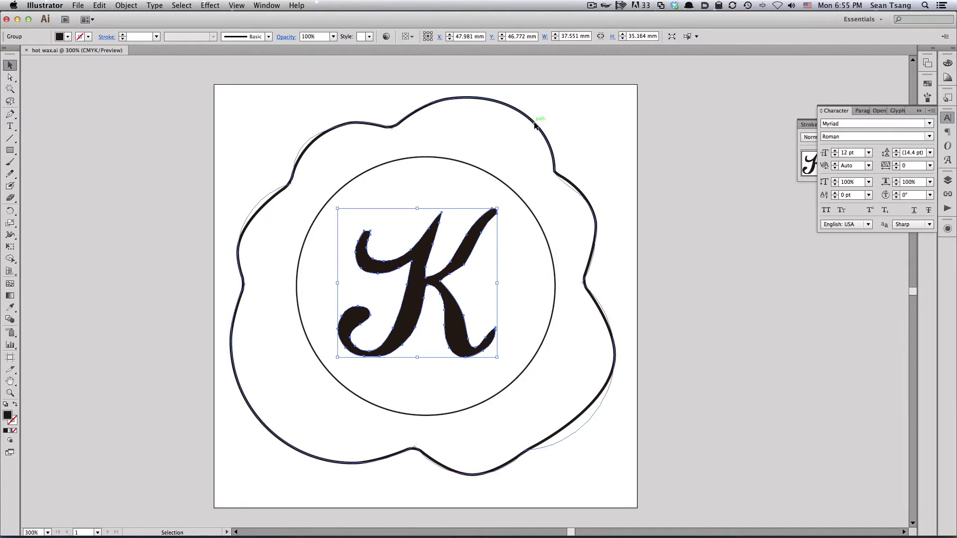
click(535, 125)
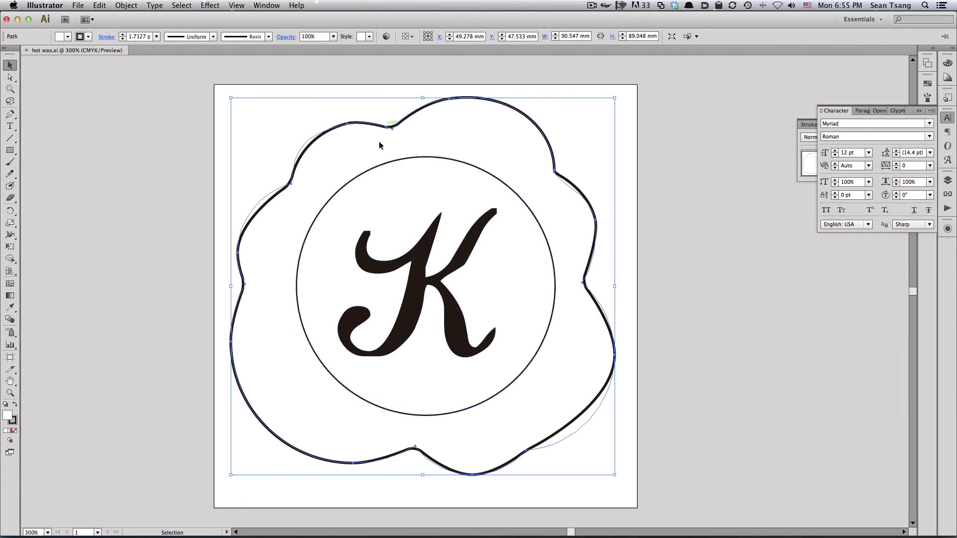
click(364, 172)
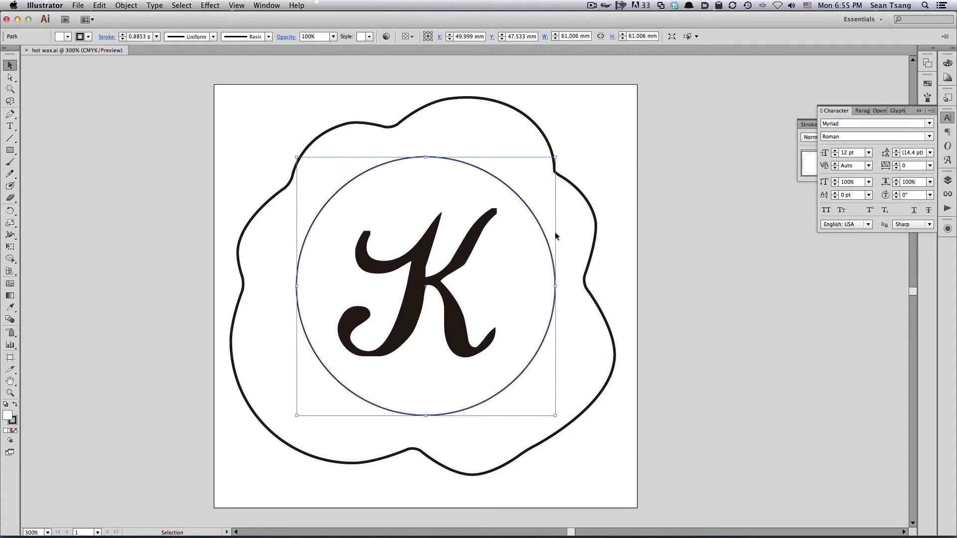
click(468, 244)
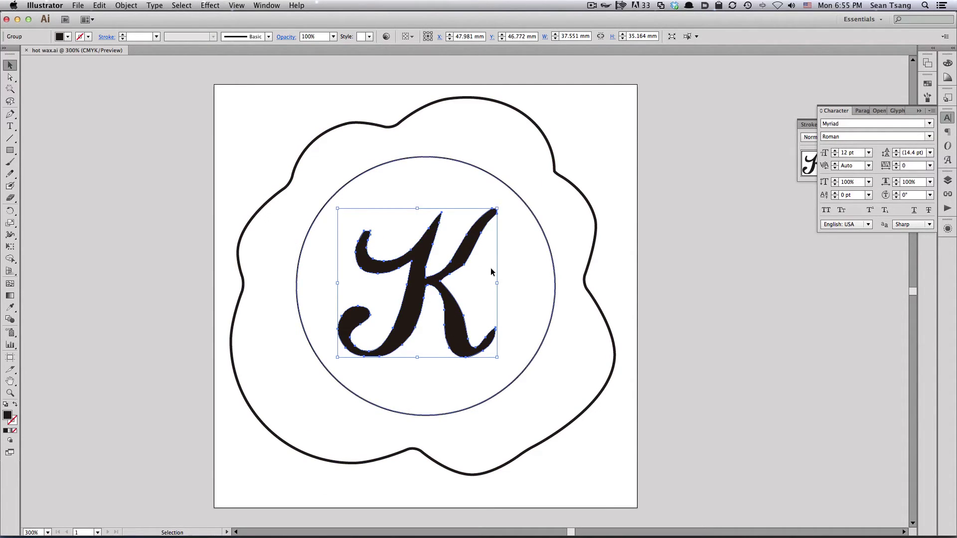
click(581, 147)
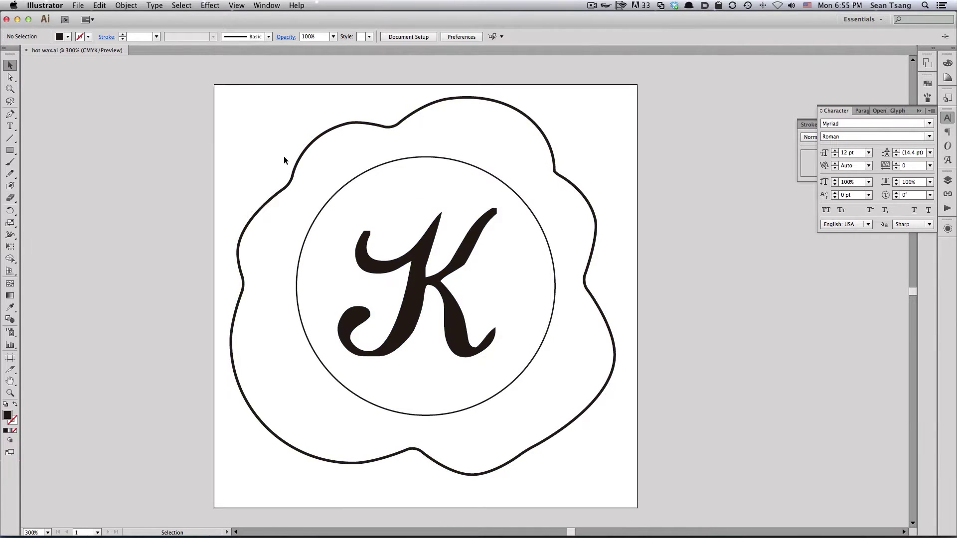
click(303, 167)
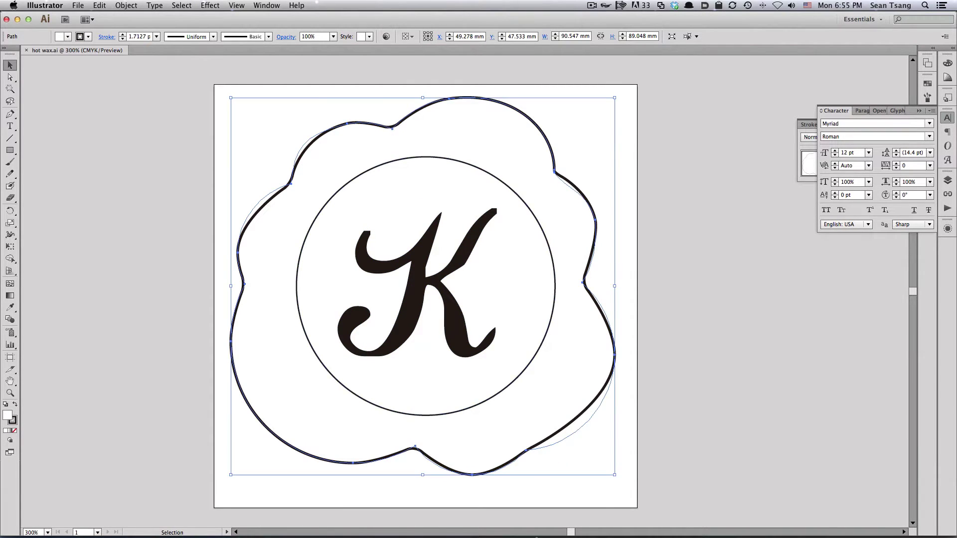
click(874, 523)
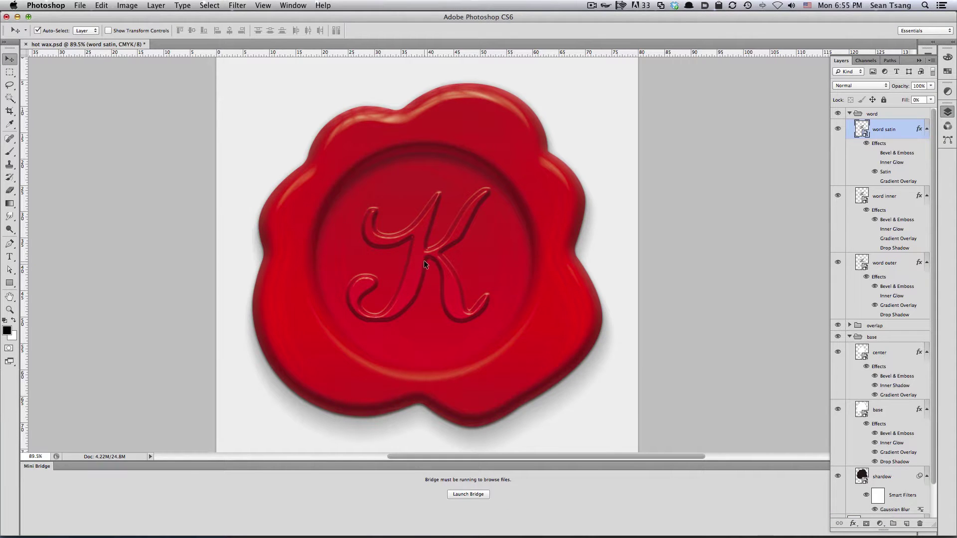
Create a new transparent document from the Clipboard preset, with width in millimetres.
key(ctrl+n)
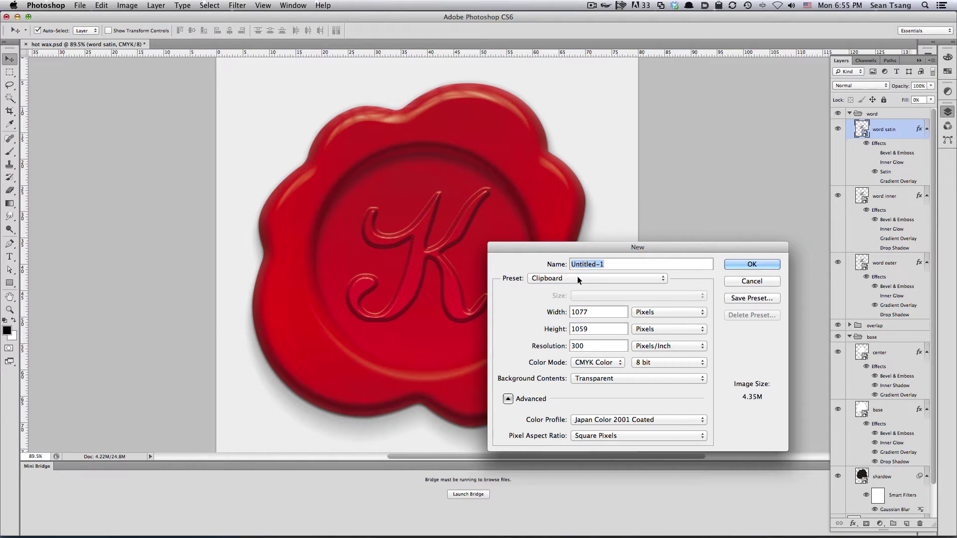
click(656, 312)
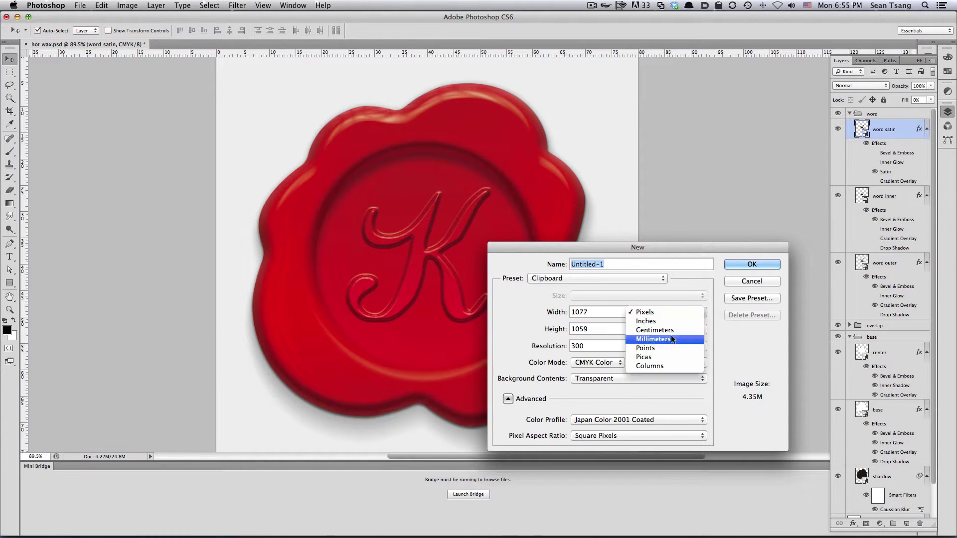
click(671, 339)
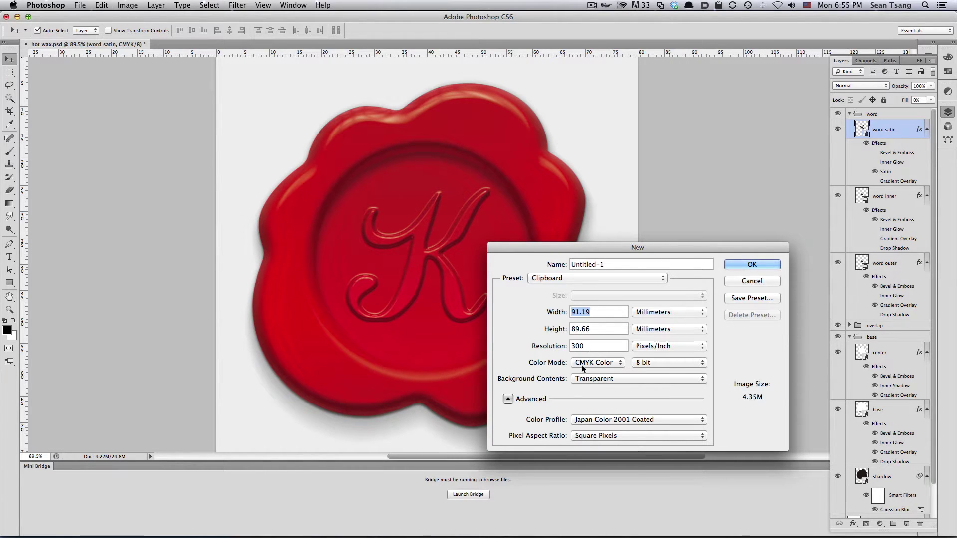
click(752, 264)
Paste the outline as a smart object layer named 'base' and open its Layer Style.
key(ctrl+v)
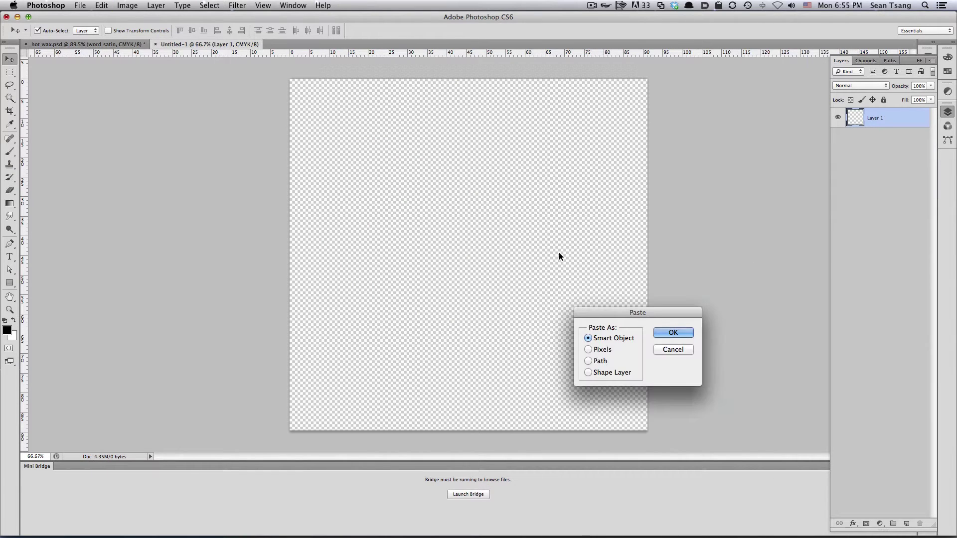
click(688, 335)
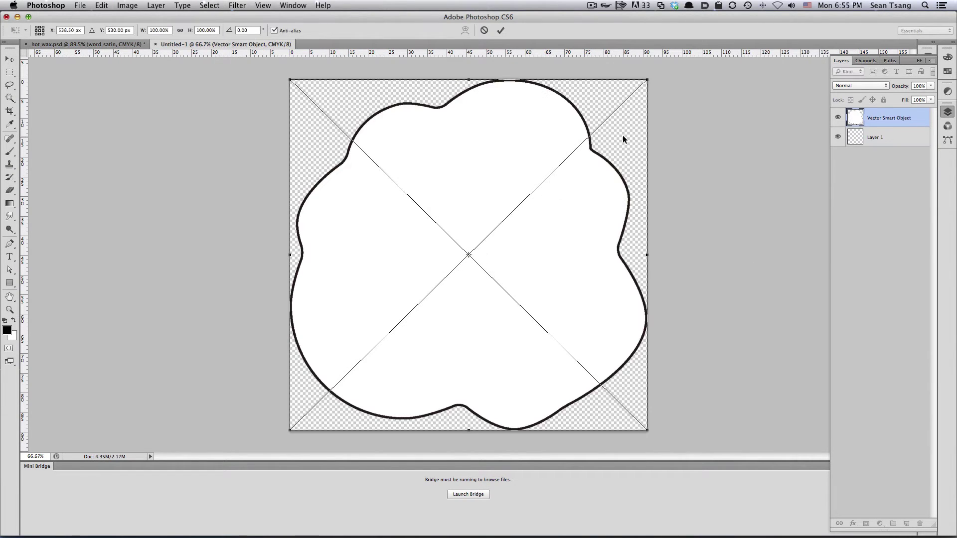
key(Return)
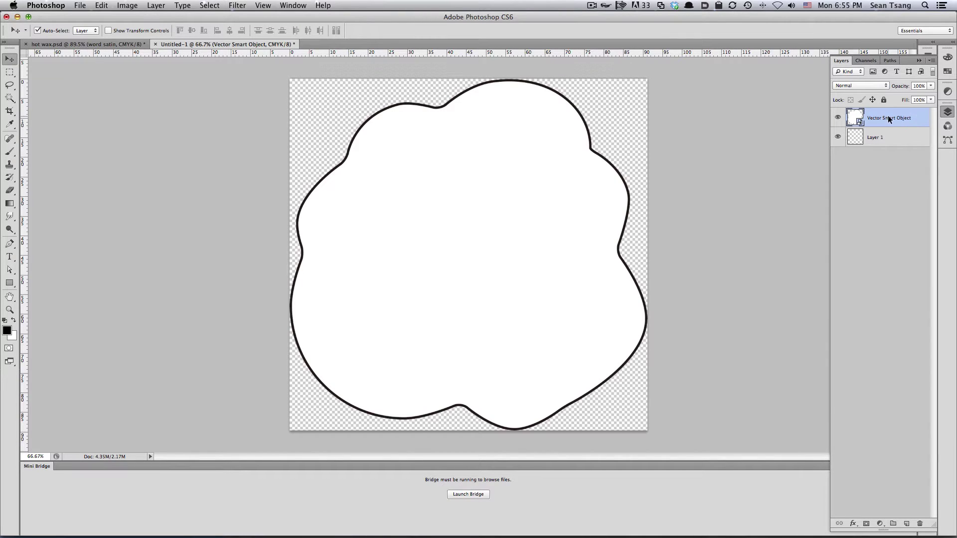
text(base)
key(Return)
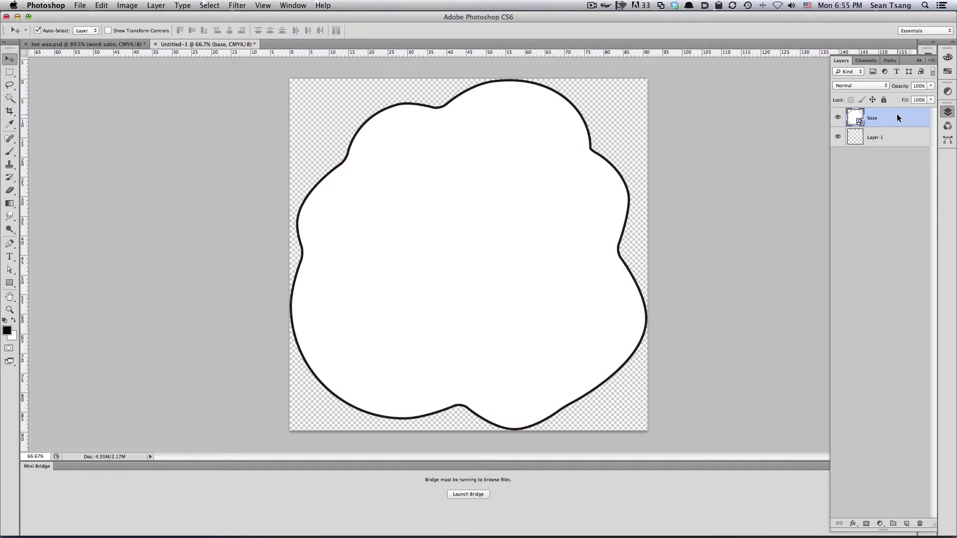
double_click(898, 117)
mouse_move(674, 77)
mouse_down()
mouse_move(569, 79)
mouse_move(635, 94)
mouse_up()
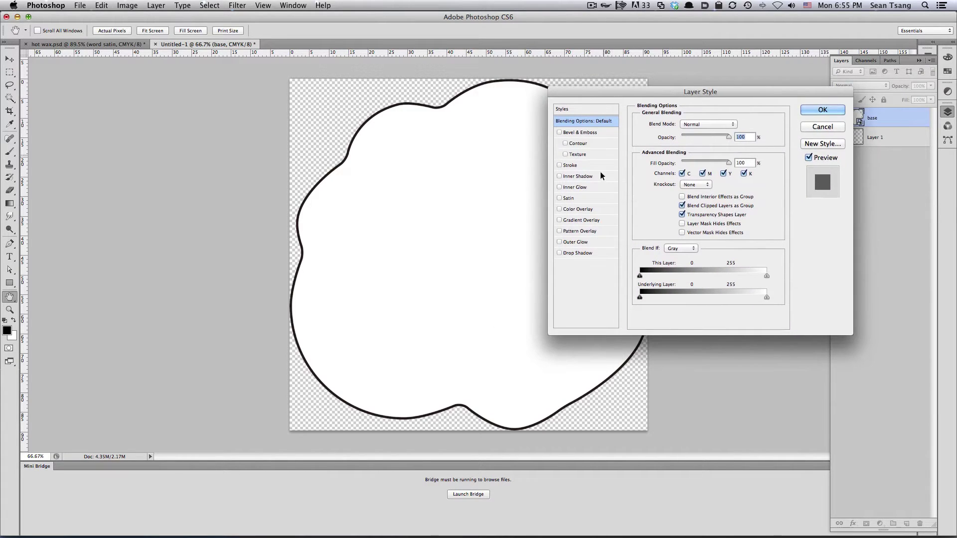
Turn on Gradient Overlay for the base layer and bring up its gradient editor.
click(580, 220)
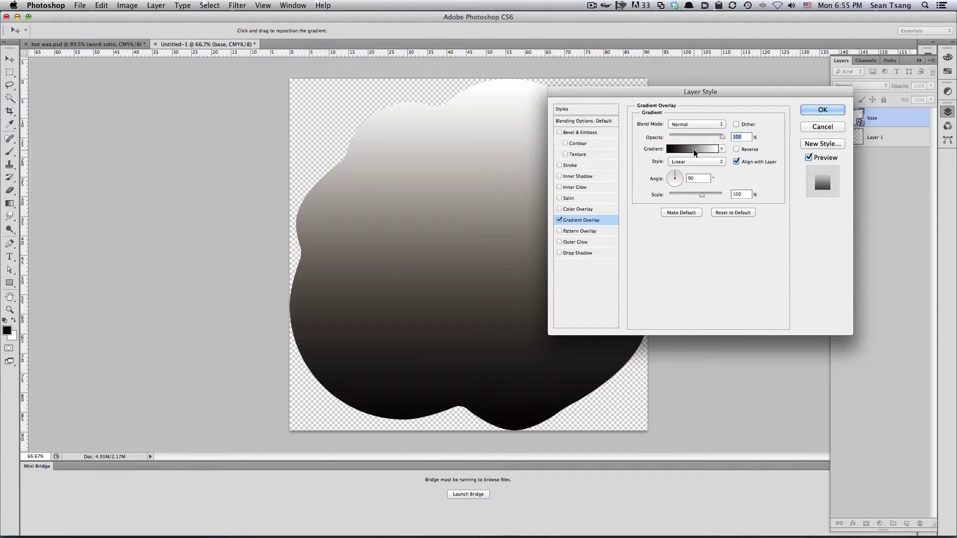
click(693, 148)
mouse_move(761, 62)
mouse_down()
mouse_move(691, 61)
mouse_move(395, 102)
mouse_up()
Set the gradient's left colour stop to deep crimson red c11920.
click(373, 279)
click(425, 325)
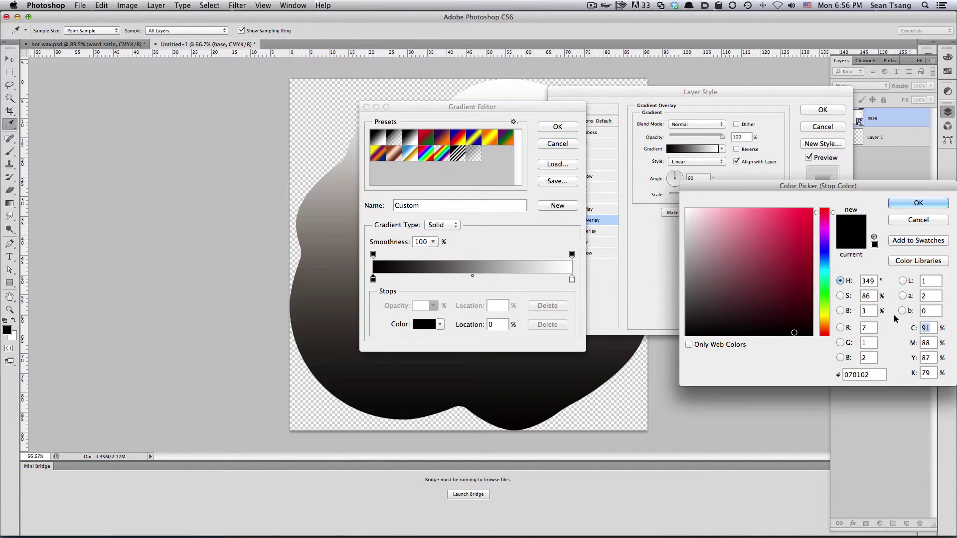
text(25)
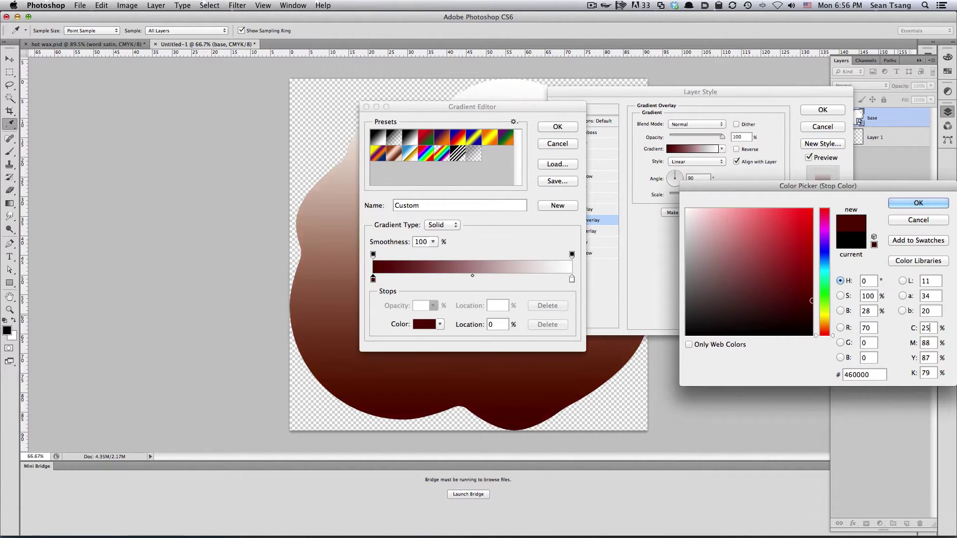
key(Tab)
text(10)
key(Tab)
text(10)
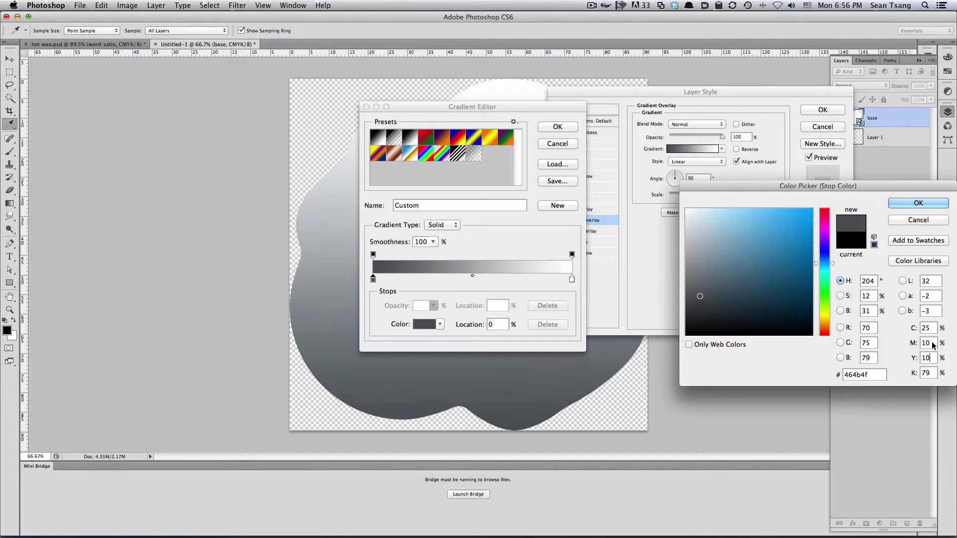
click(929, 343)
text(0)
key(Tab)
text(100)
key(Tab)
text(0)
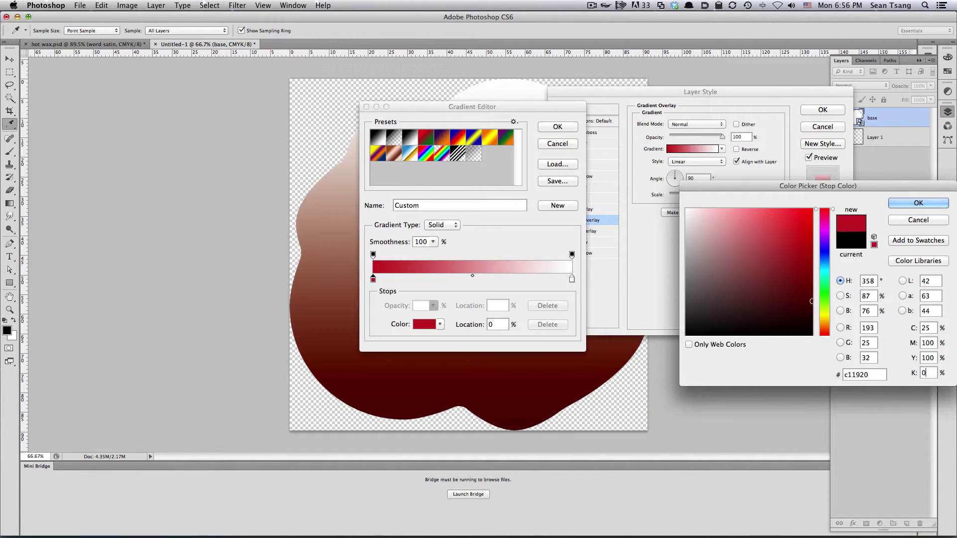
key(Tab)
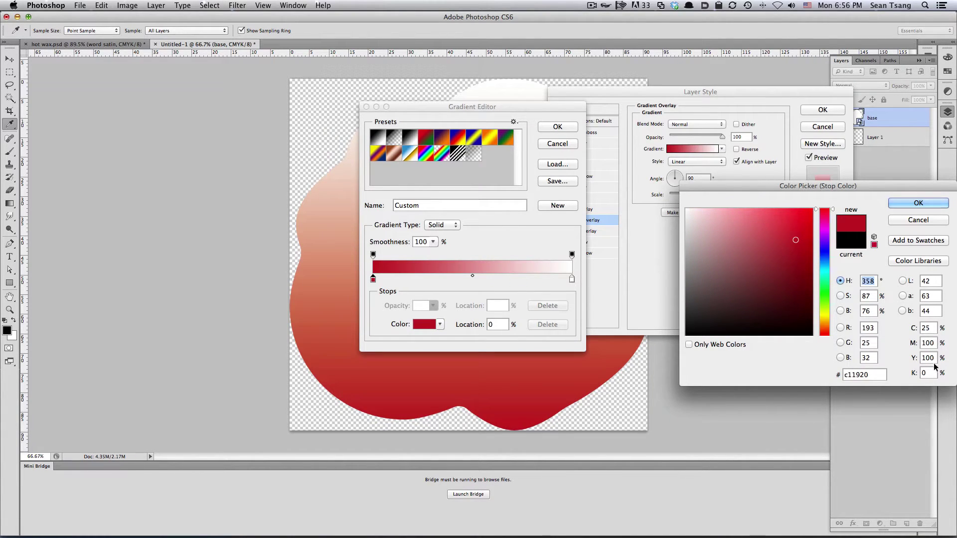
click(918, 203)
Add a brighter red e60012 colour stop at 22% of the gradient.
click(416, 279)
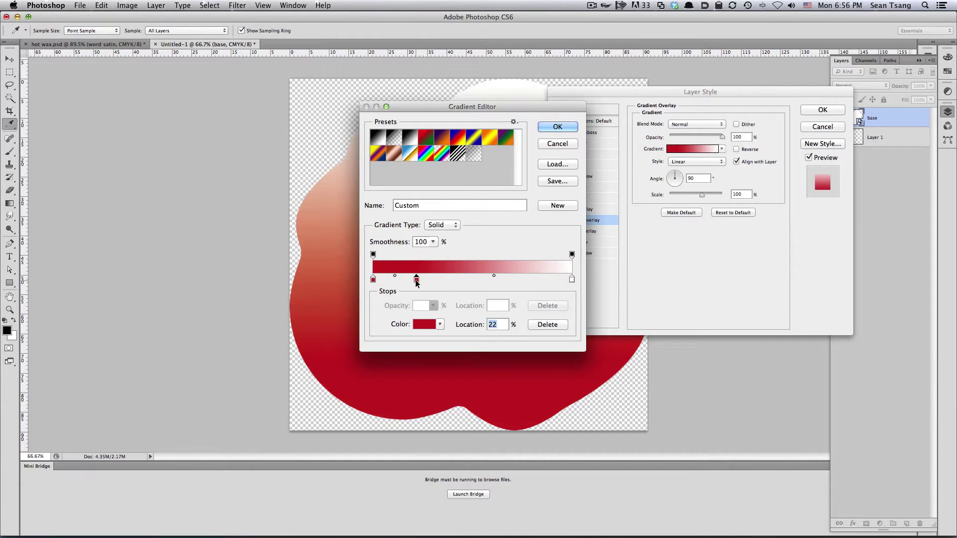
click(423, 323)
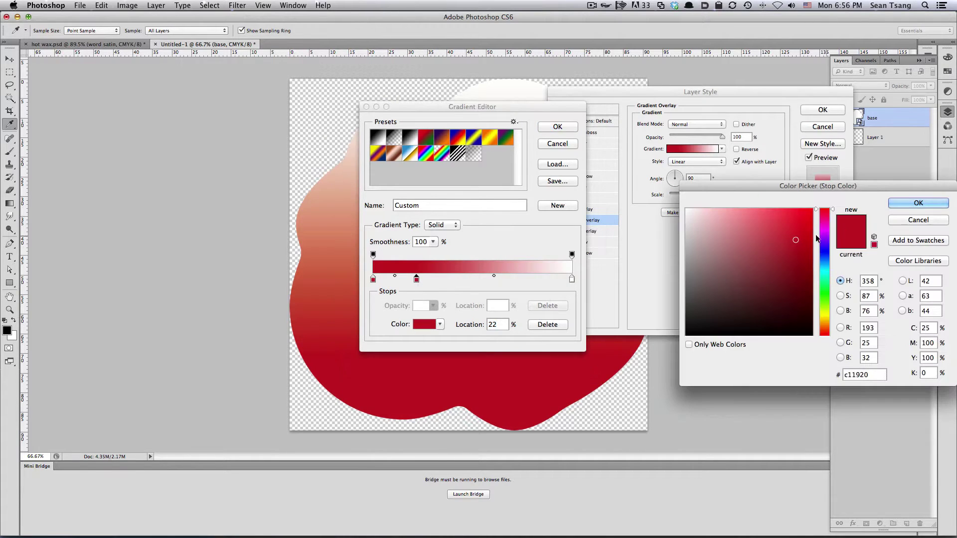
double_click(927, 328)
text(0)
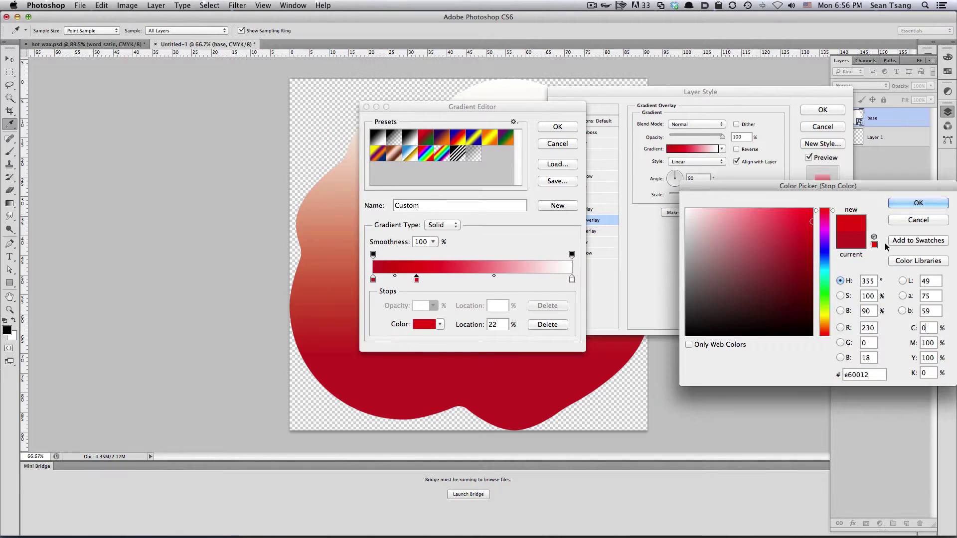
click(918, 203)
Replace the white end stop with a red stop and accept the all-red gradient.
click(372, 279)
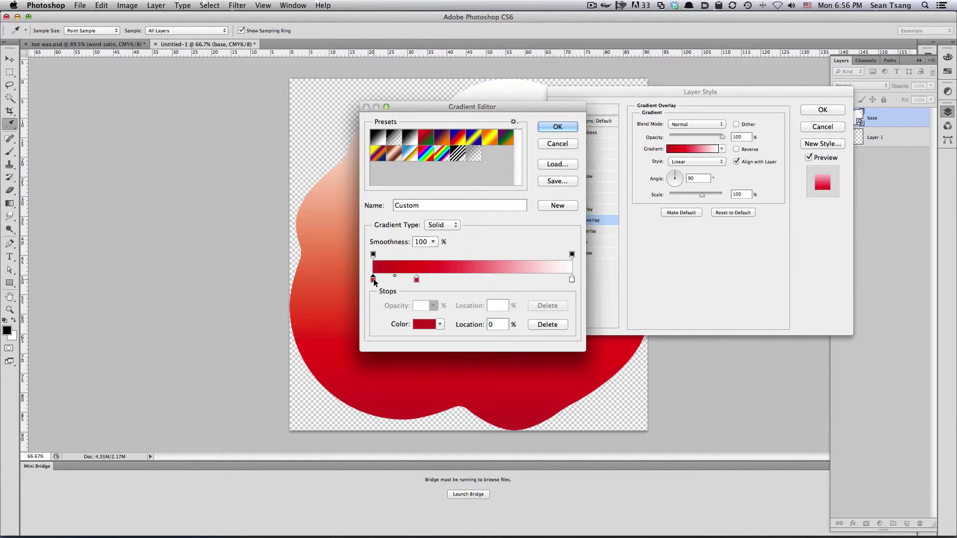
mouse_move(572, 279)
mouse_down()
mouse_move(543, 286)
mouse_move(569, 280)
mouse_up()
click(537, 279)
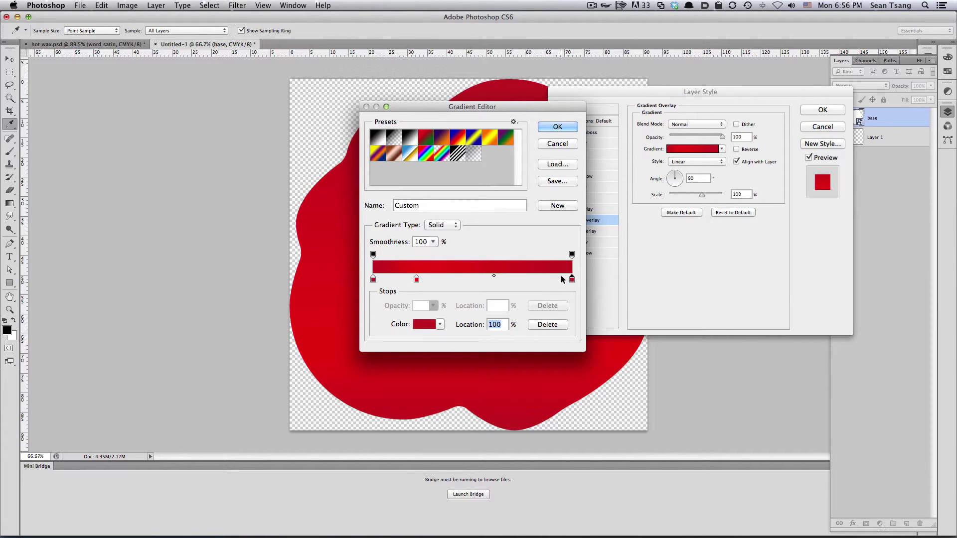
click(558, 125)
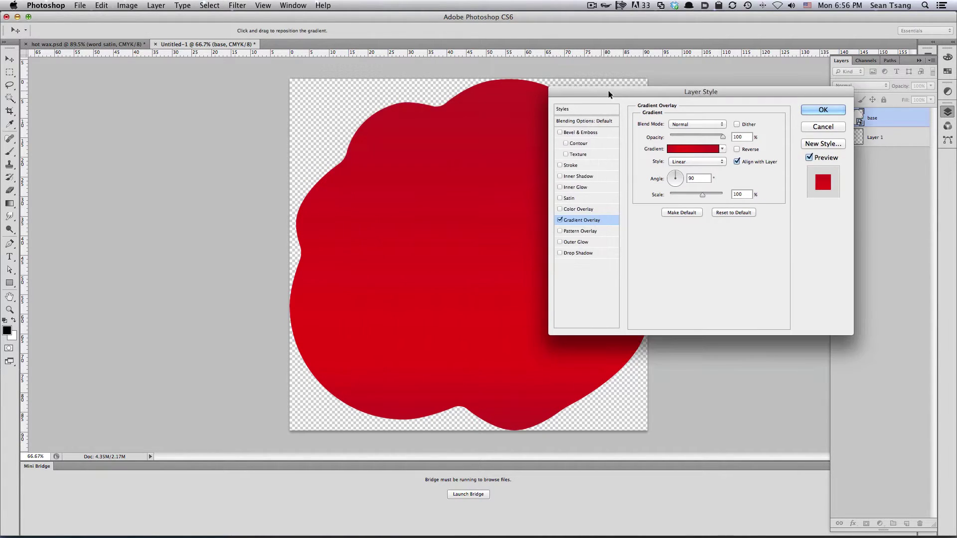
drag(608, 91, 646, 91)
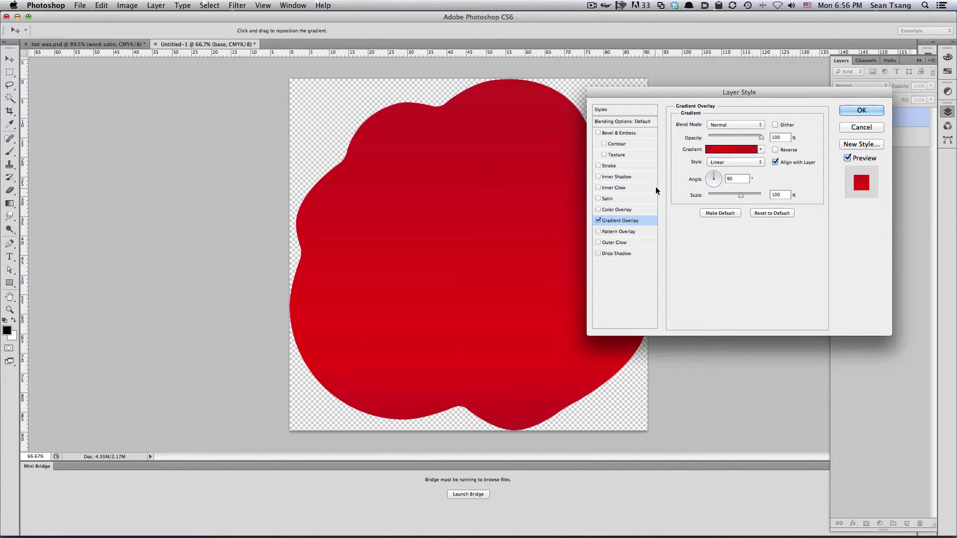
Add Bevel & Emboss: depth 188%, size 34 px, own lighting at 90° angle, 60° altitude.
click(618, 132)
mouse_move(664, 92)
mouse_down()
mouse_move(615, 89)
mouse_move(685, 86)
mouse_up()
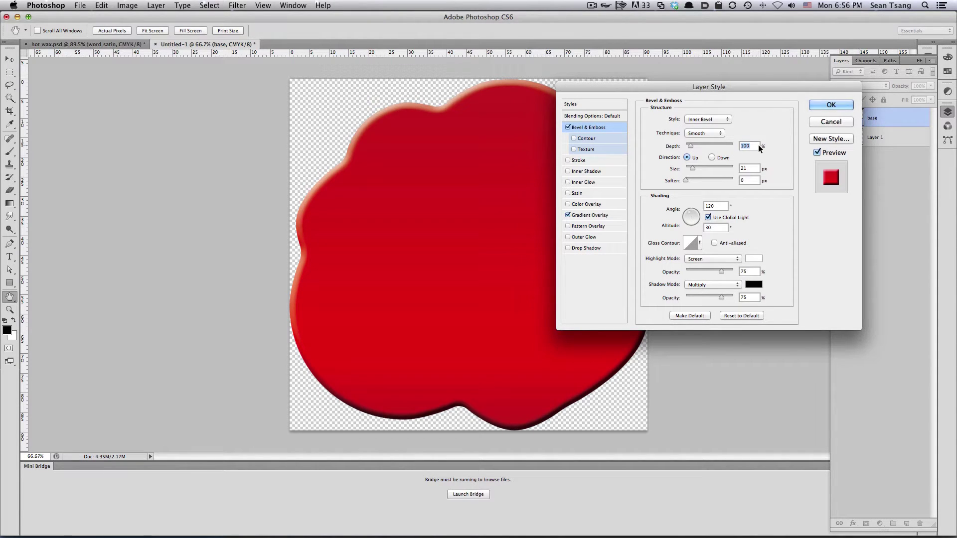
text(188)
key(Tab)
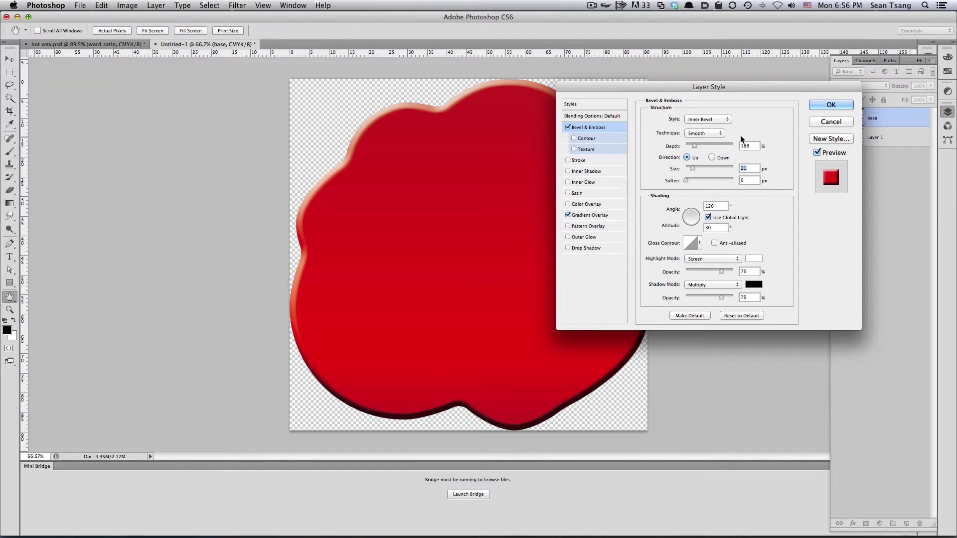
text(34)
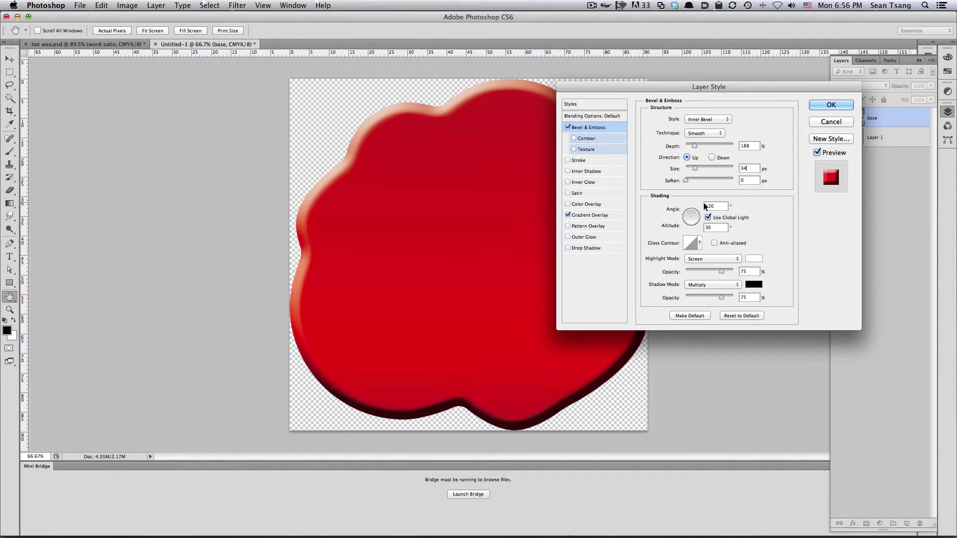
click(708, 218)
key(Tab)
key(Tab)
text(90)
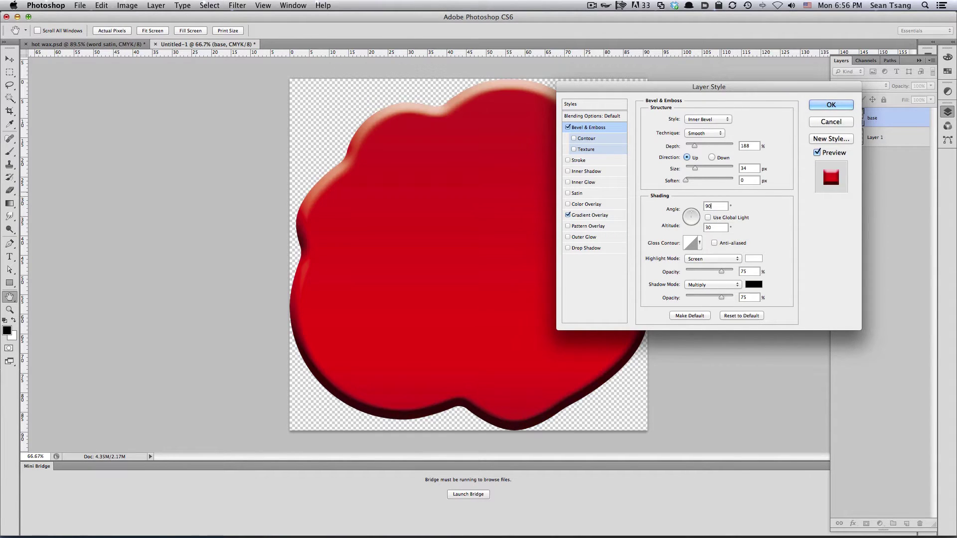
key(Tab)
text(60)
key(Tab)
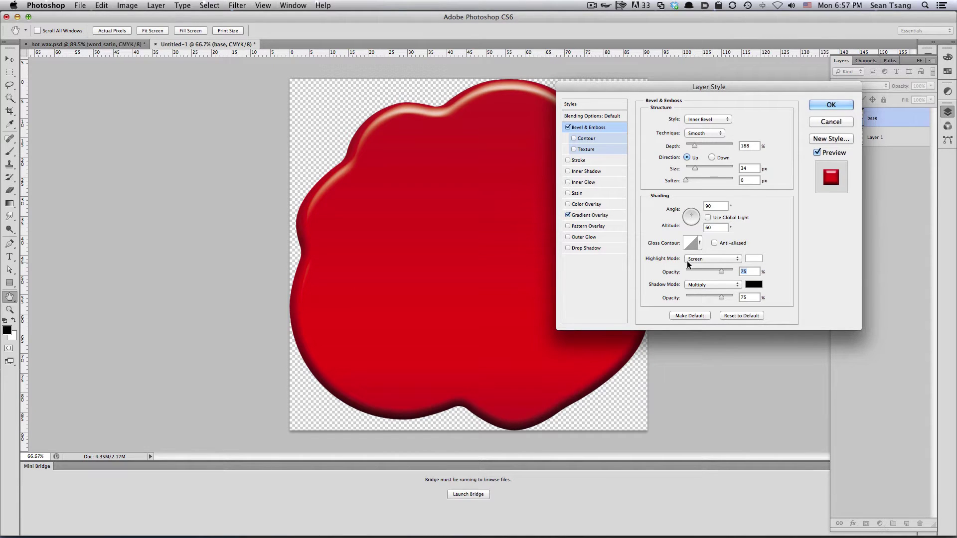
Set the bevel highlight colour to pale yellow and the shadow colour to dark red.
click(753, 260)
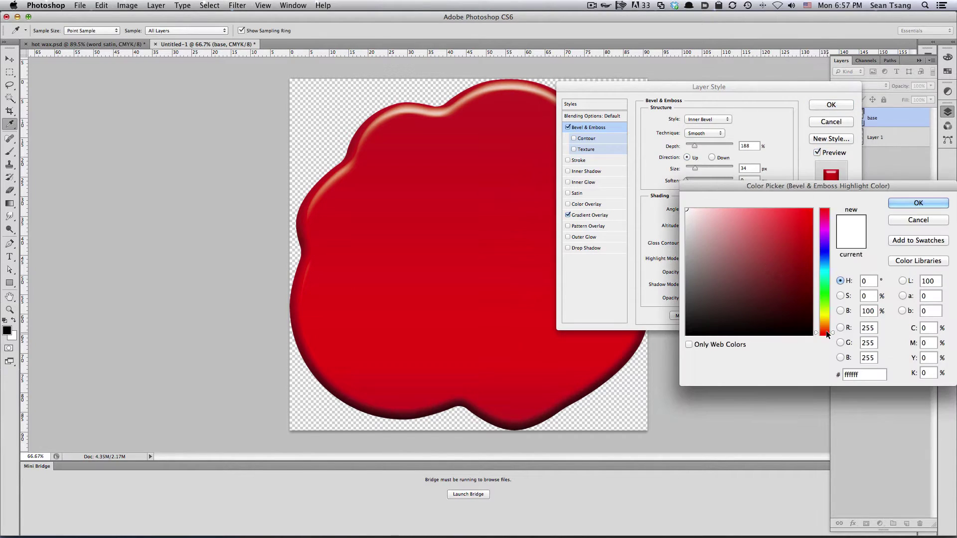
drag(828, 341, 826, 317)
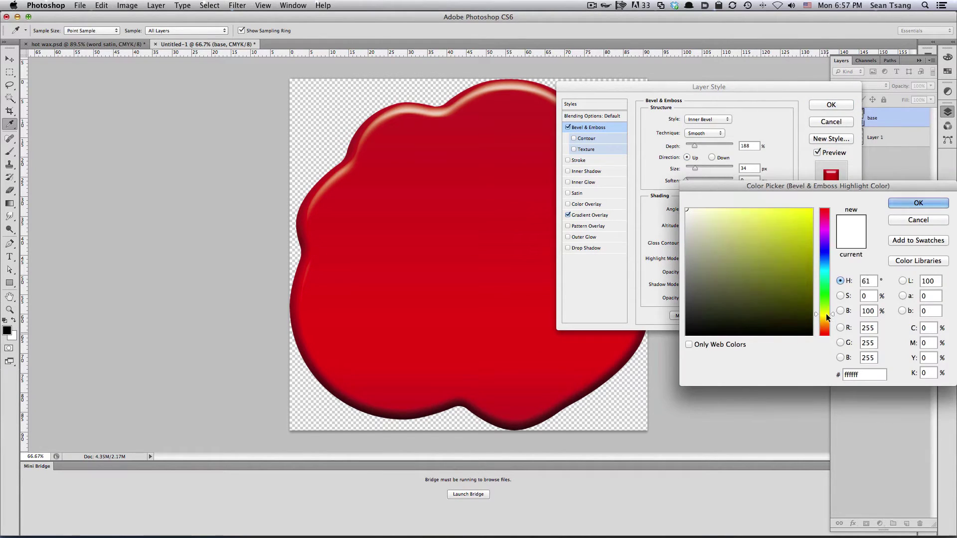
click(699, 209)
click(918, 202)
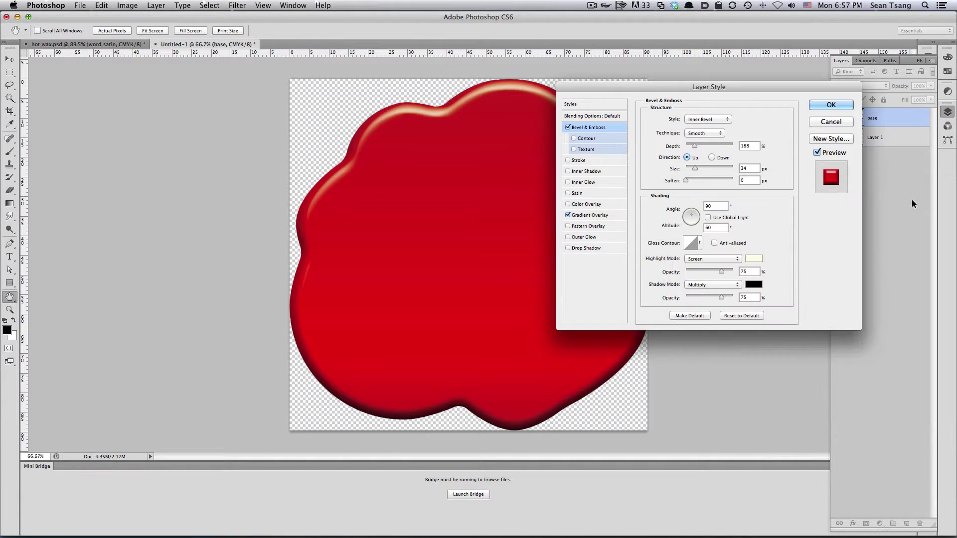
click(755, 286)
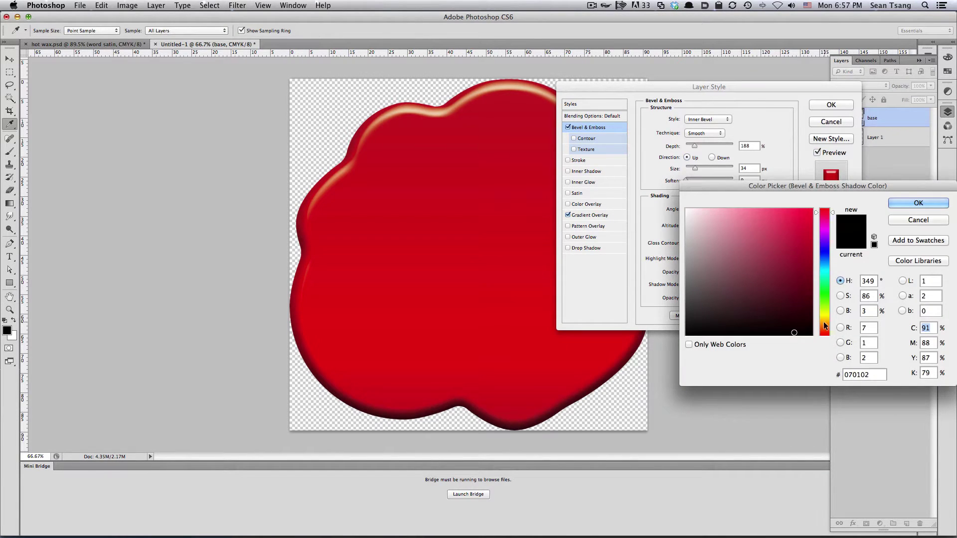
click(802, 284)
drag(802, 284, 805, 289)
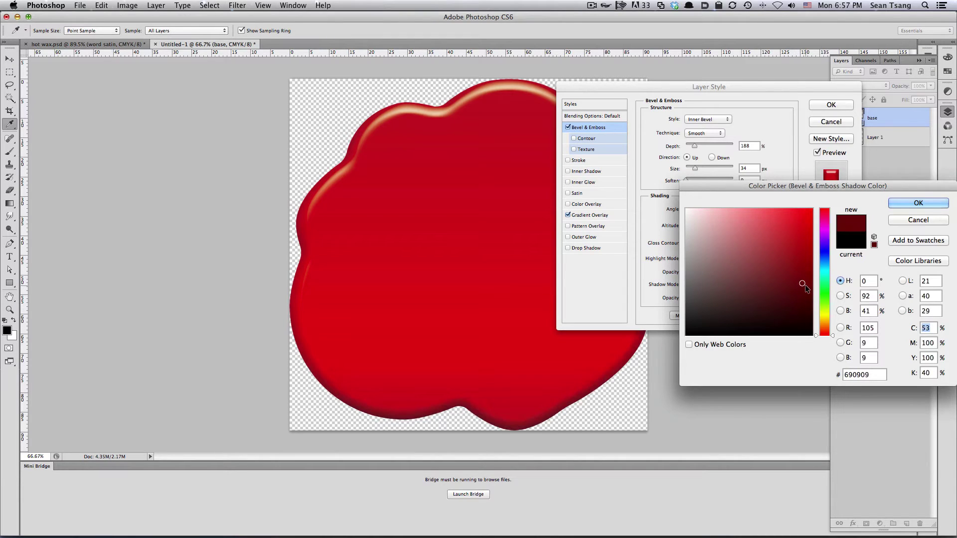
click(917, 203)
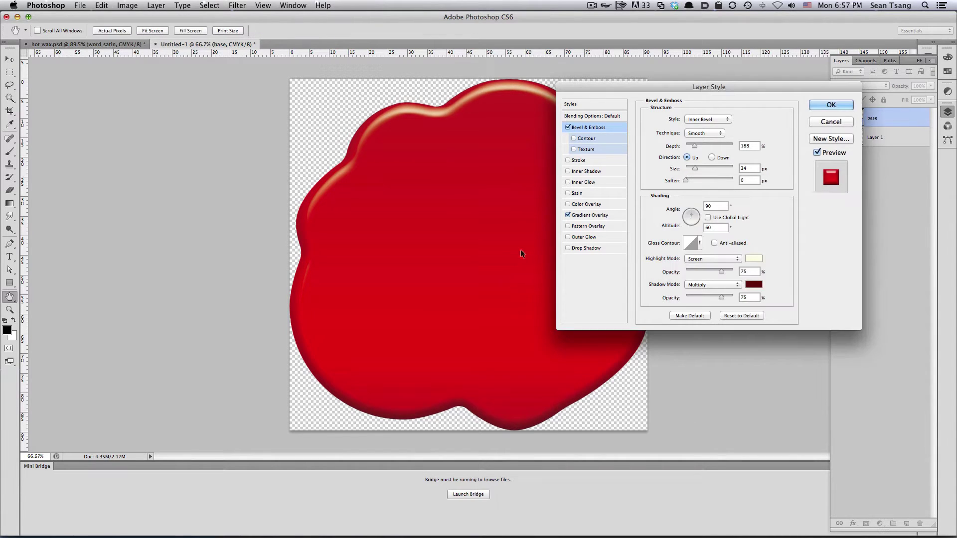
Preview the Gloss Contour editor, then zoom in on the lower part of the wax.
click(688, 245)
drag(799, 94, 538, 144)
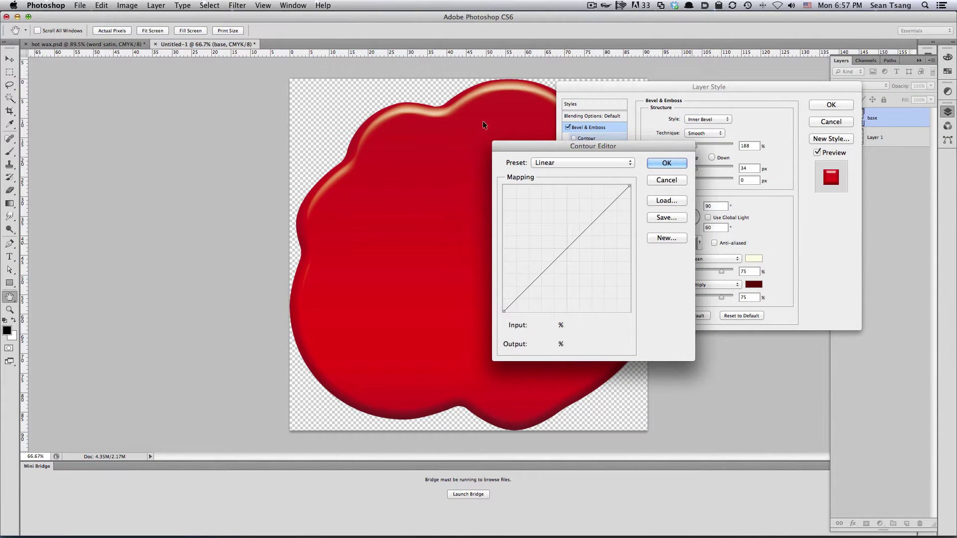
click(666, 163)
scroll(449, 319, up, 1)
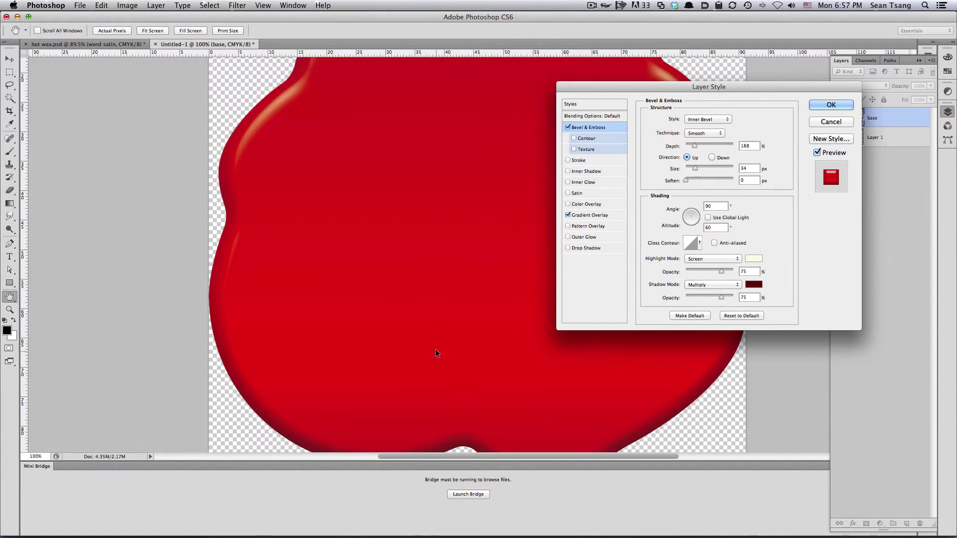
mouse_move(456, 368)
mouse_down()
mouse_move(485, 294)
mouse_move(445, 252)
mouse_up()
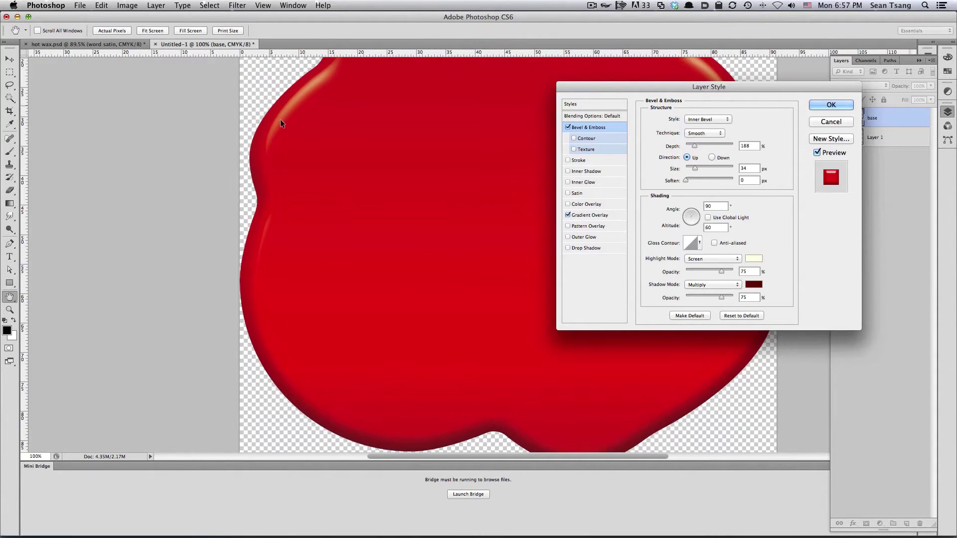
scroll(444, 209, up, 3)
scroll(443, 209, right, 1)
scroll(448, 327, down, 3)
scroll(449, 327, left, 1)
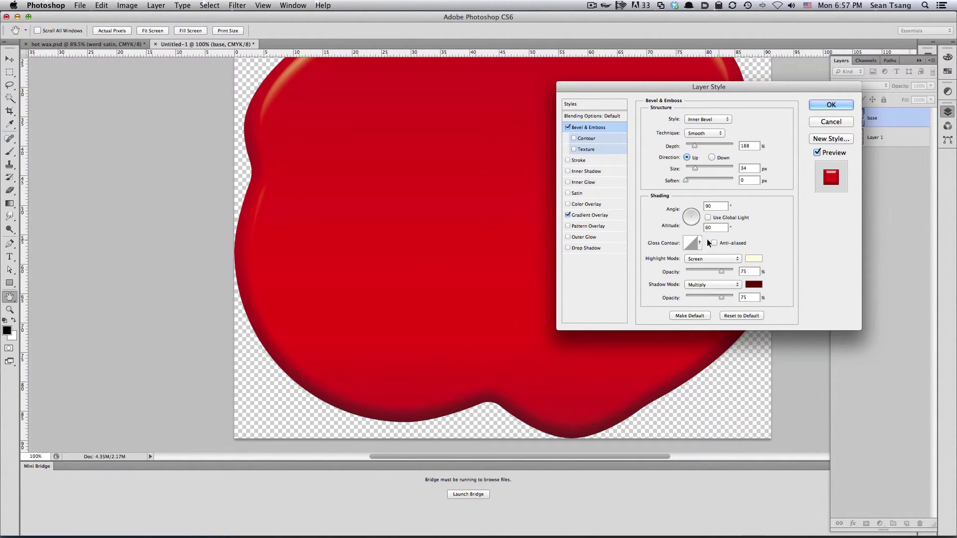
Shape a custom S-curve gloss contour with a low dip and raised top point, and apply it.
click(691, 243)
drag(600, 152, 685, 145)
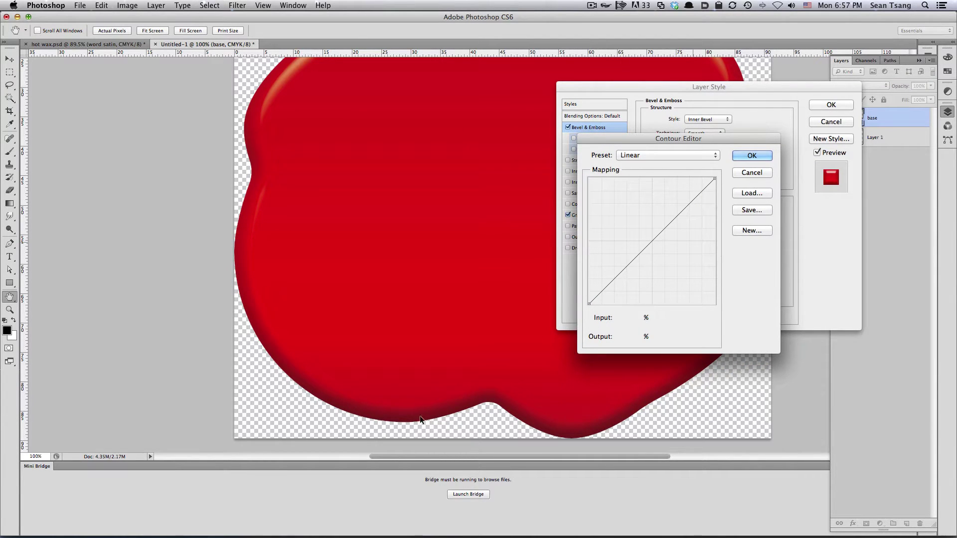
mouse_move(614, 279)
mouse_down()
mouse_move(588, 278)
mouse_move(612, 293)
mouse_up()
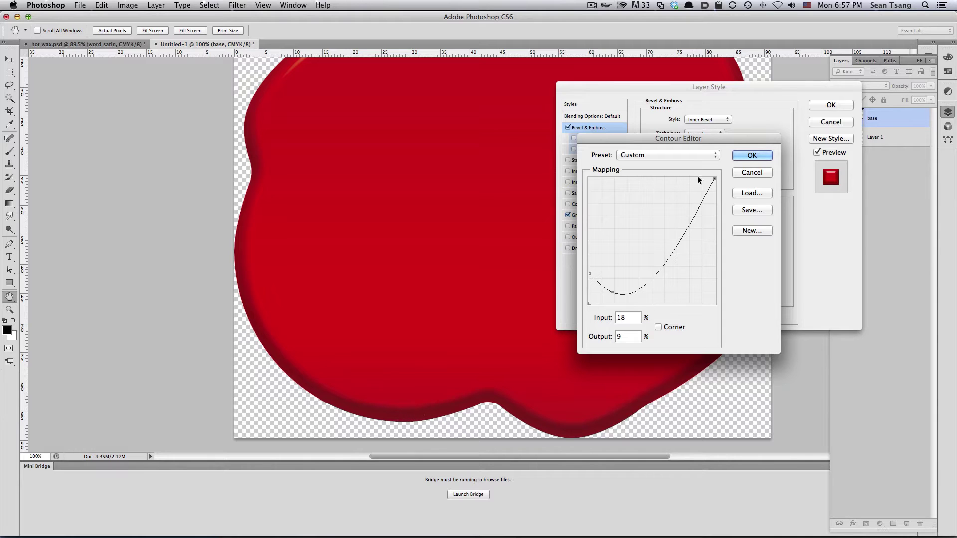
drag(702, 206, 697, 194)
drag(417, 301, 359, 322)
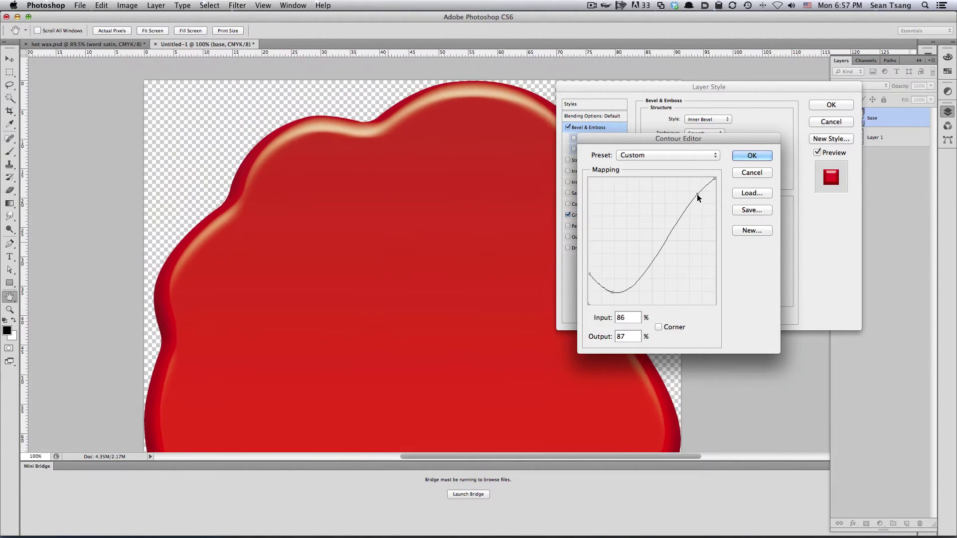
drag(697, 194, 718, 190)
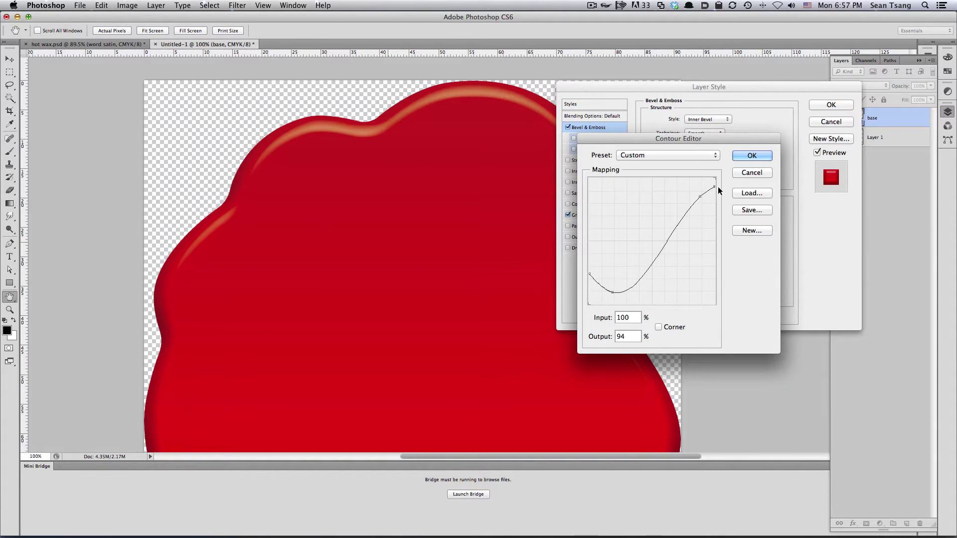
mouse_move(678, 138)
mouse_down()
mouse_move(488, 116)
mouse_move(664, 131)
mouse_up()
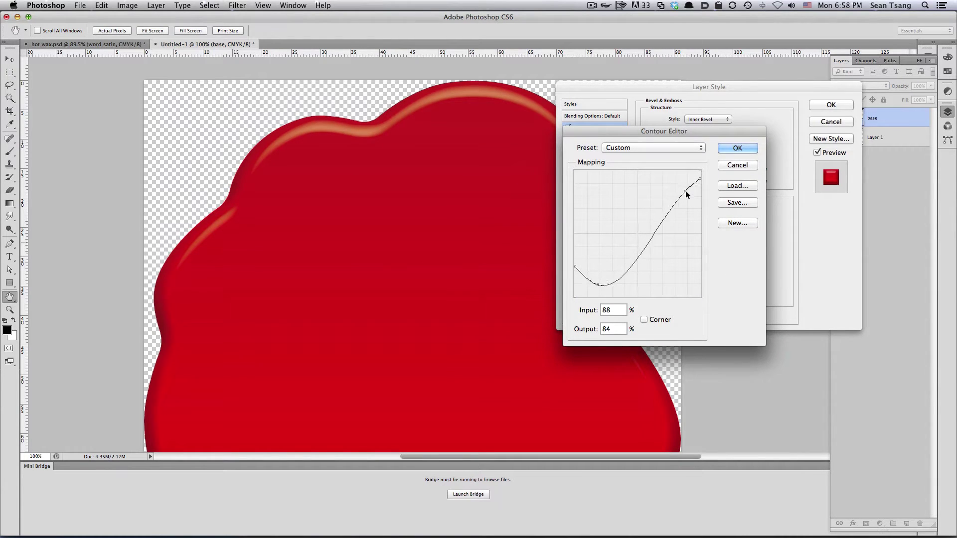
drag(685, 188, 685, 186)
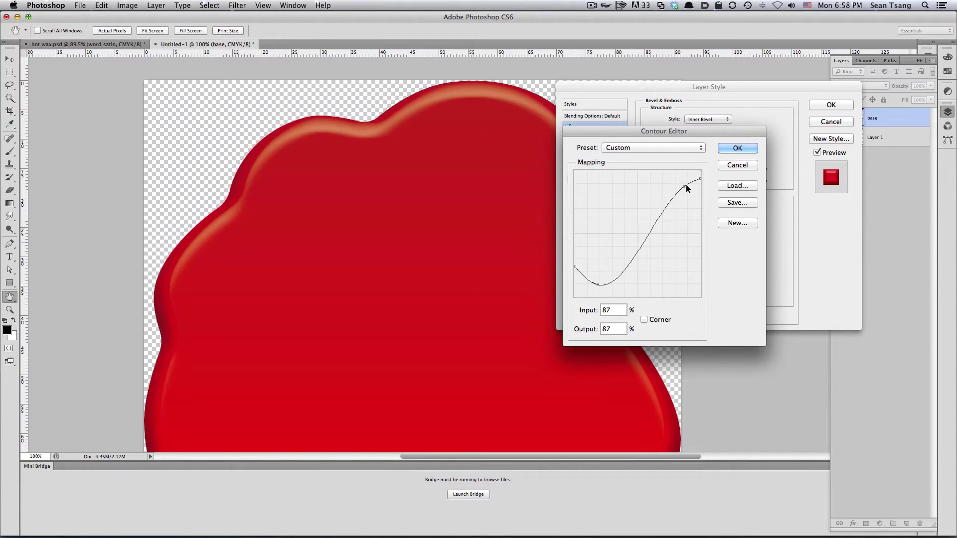
drag(687, 188, 686, 187)
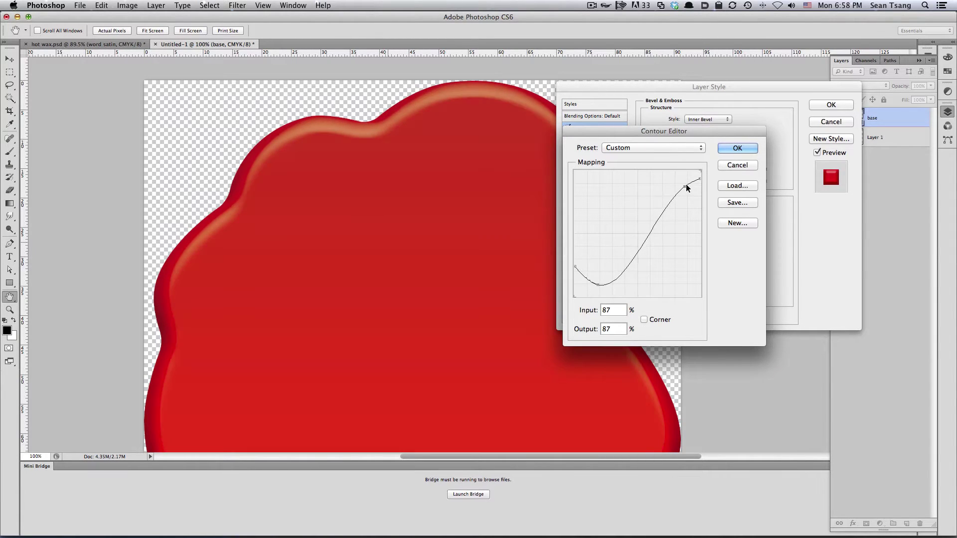
click(739, 149)
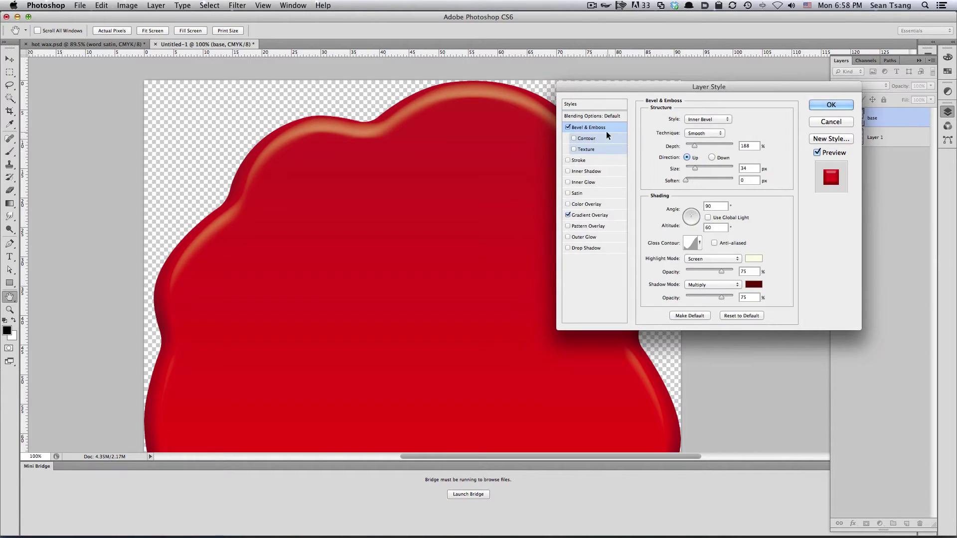
Enable the bevel Contour at 74% range, compare it on and off, and turn on Inner Glow.
click(588, 139)
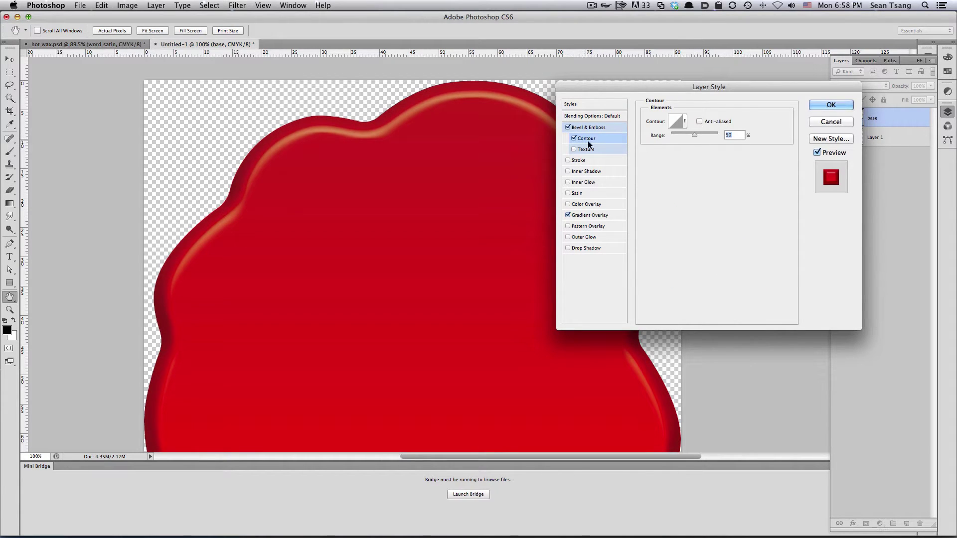
drag(694, 135, 712, 139)
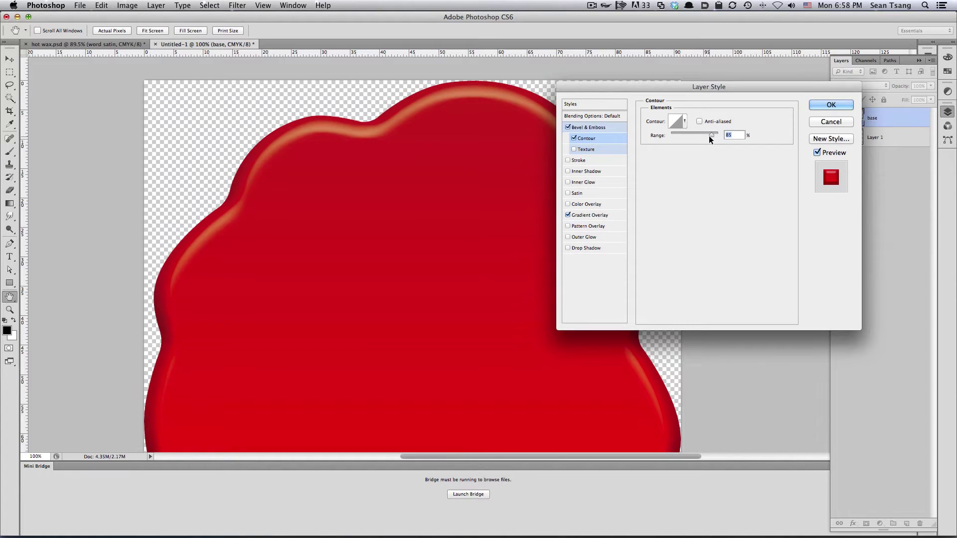
drag(713, 139, 705, 136)
click(574, 138)
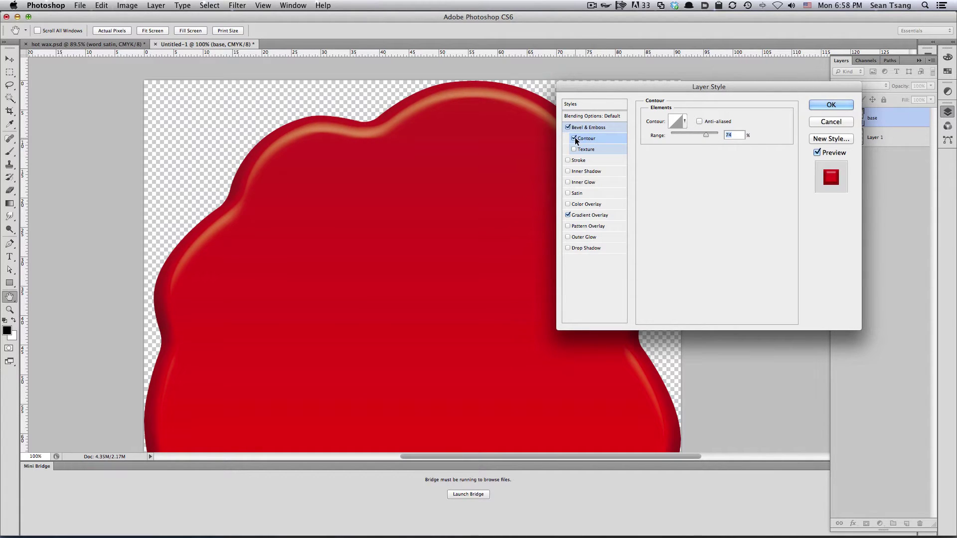
click(574, 139)
click(574, 139)
scroll(228, 229, up, 2)
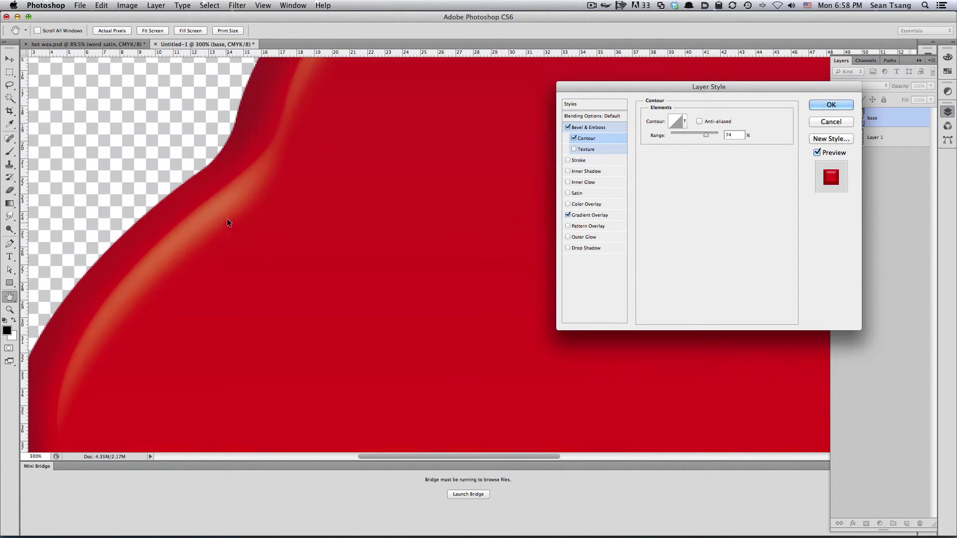
click(574, 138)
drag(450, 188, 270, 344)
drag(377, 181, 488, 122)
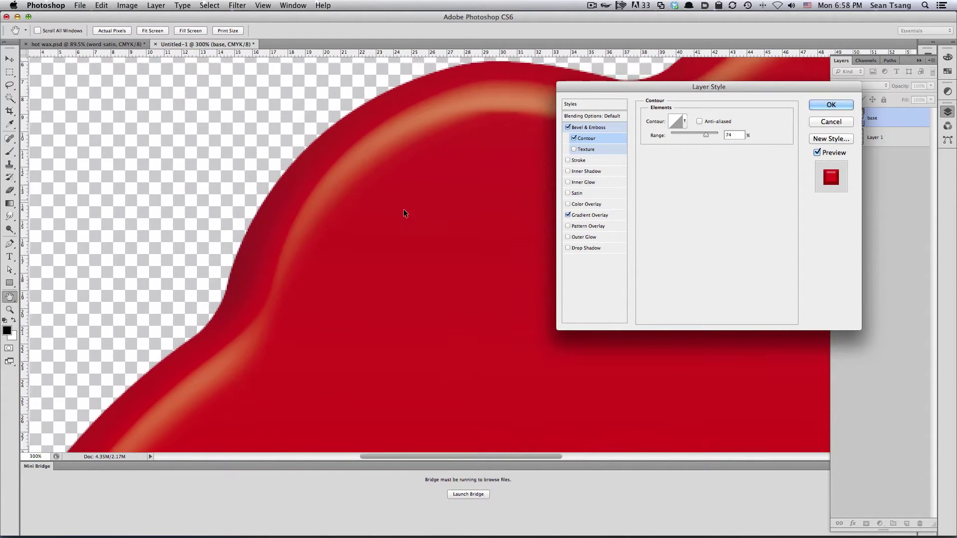
click(589, 183)
drag(346, 287, 404, 216)
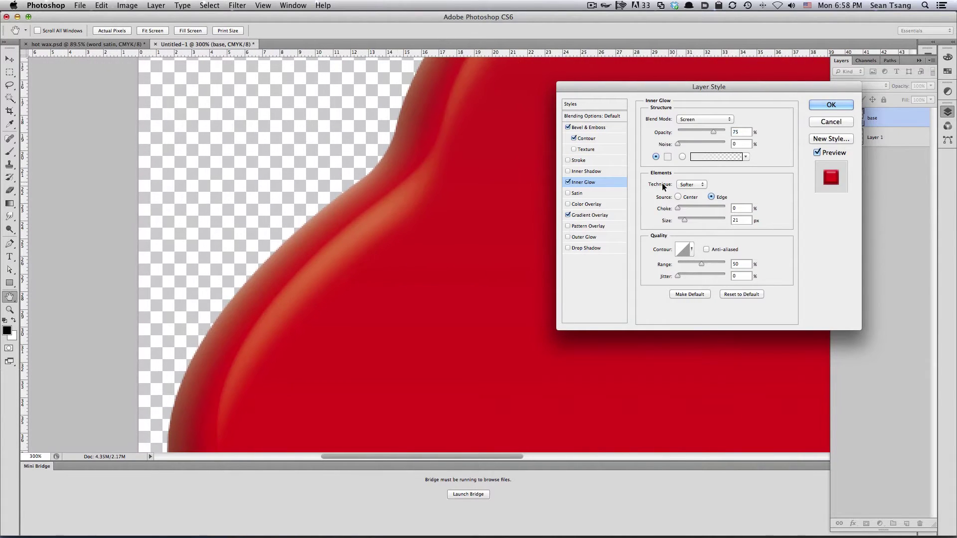
Set the inner glow colour to a soft light pink.
click(667, 157)
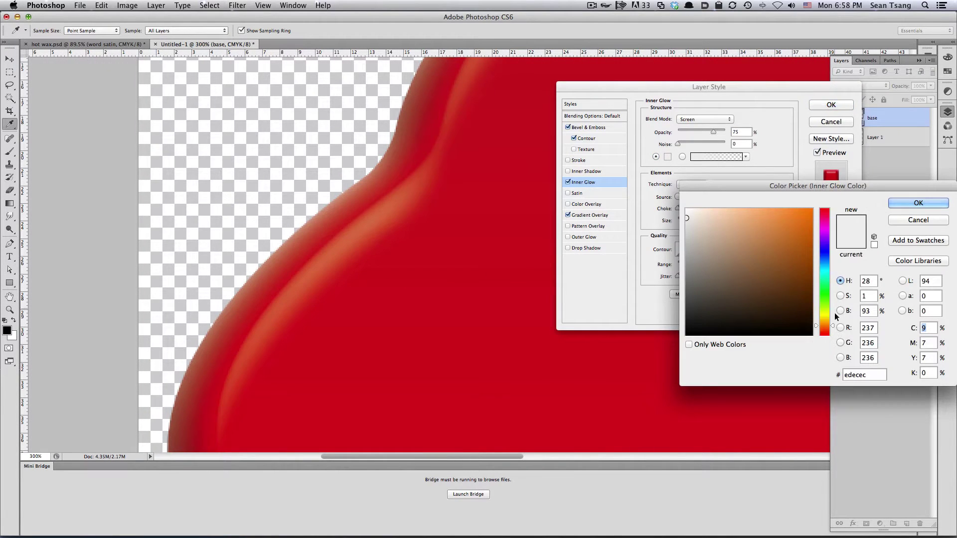
drag(826, 324, 823, 208)
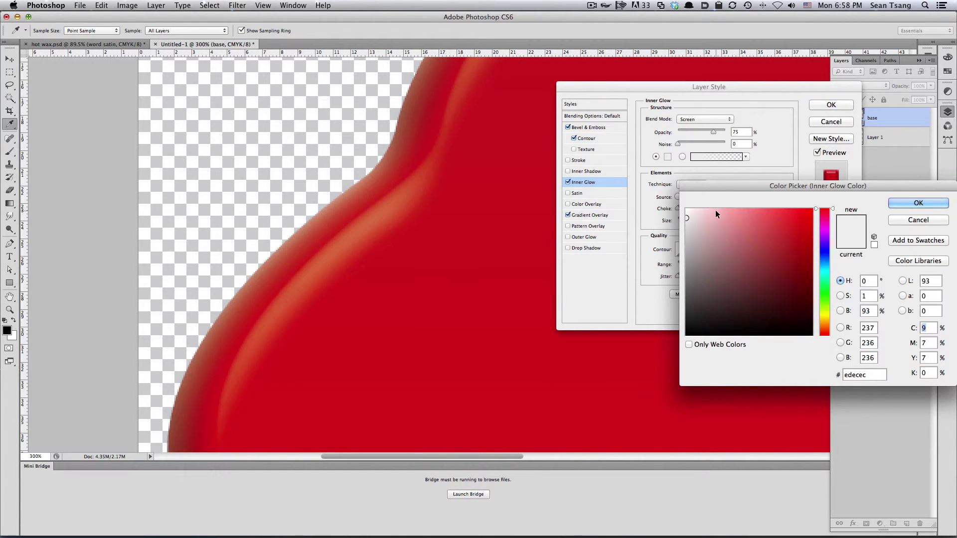
drag(716, 210, 726, 210)
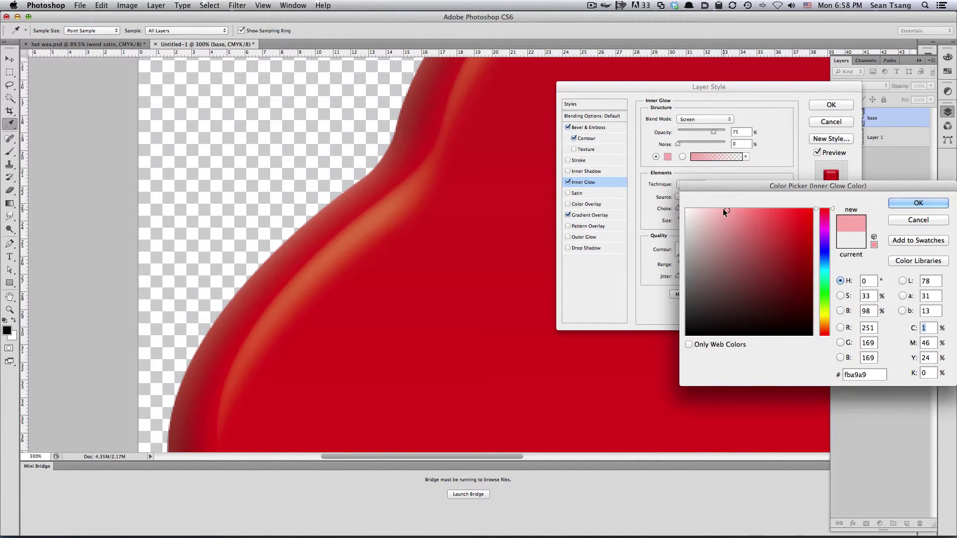
drag(729, 210, 718, 205)
click(917, 203)
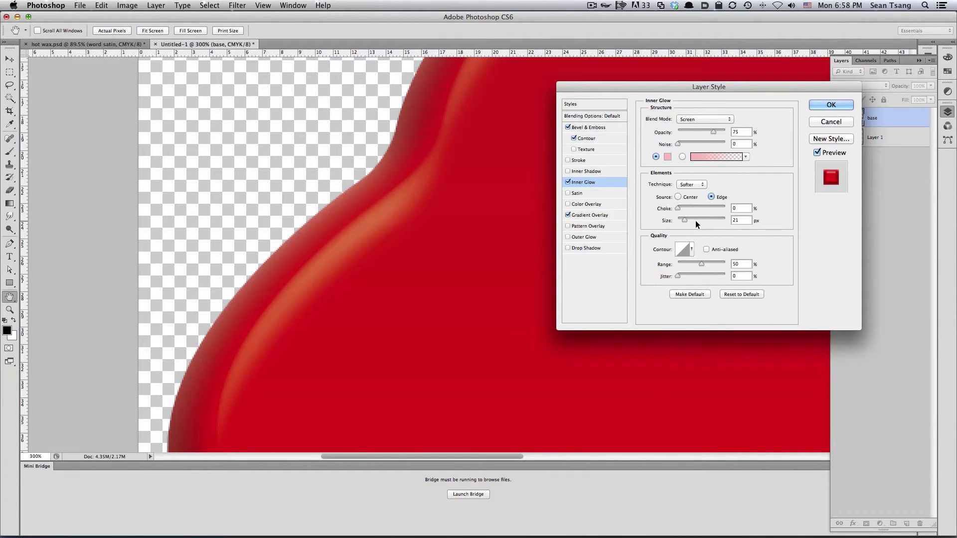
Set the inner glow size to 26 px and lower its opacity slightly.
drag(664, 218, 686, 220)
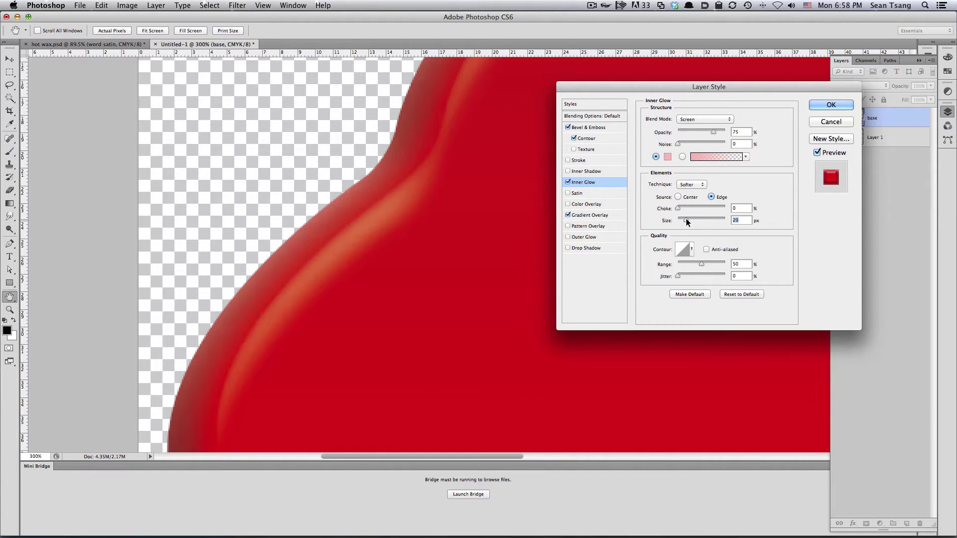
drag(685, 218, 683, 219)
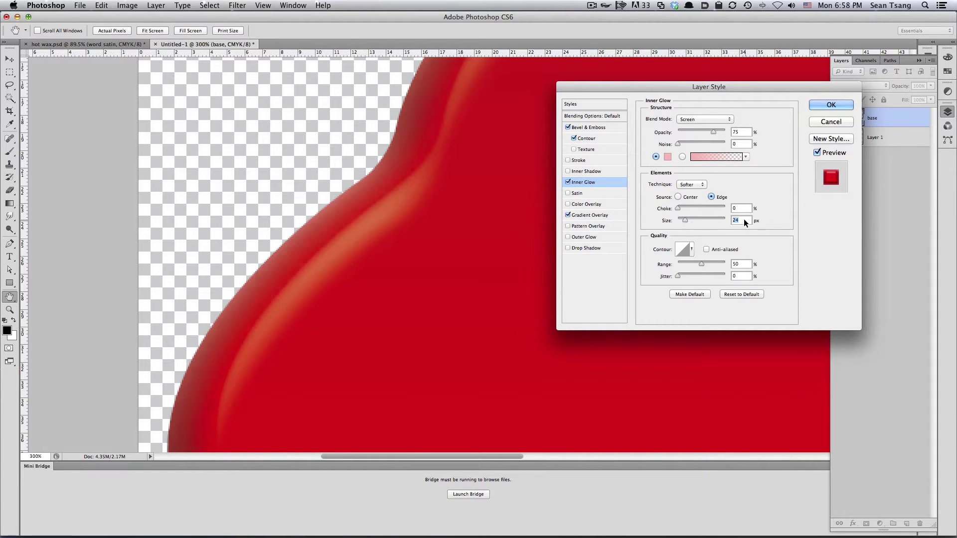
text(26)
drag(712, 130, 710, 130)
Zoom out to view the whole wax, fade the inner glow further and commit the layer style.
scroll(372, 279, right, 5)
scroll(393, 210, up, 3)
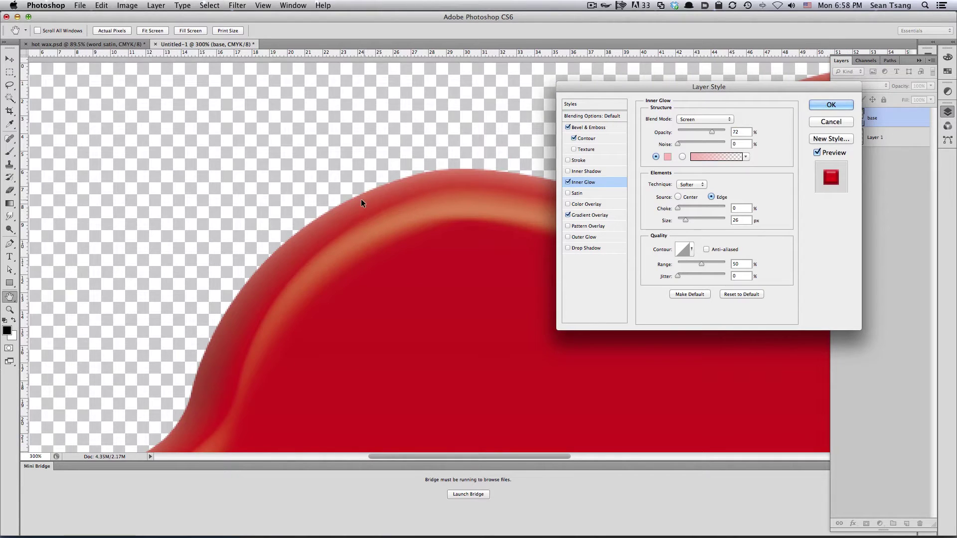
scroll(349, 294, down, 5)
scroll(349, 294, left, 5)
scroll(399, 129, left, 2)
scroll(333, 249, left, 2)
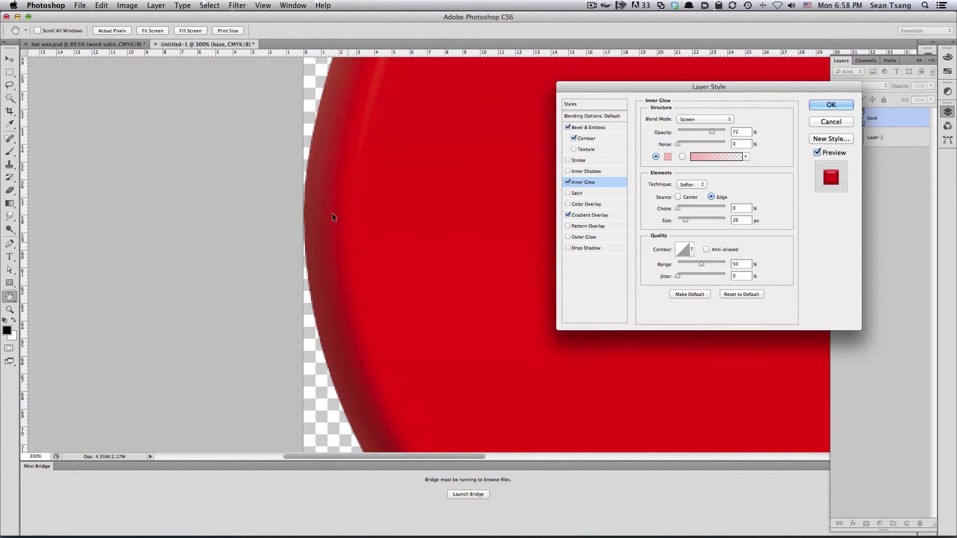
scroll(386, 348, down, 5)
scroll(299, 164, down, 5)
scroll(295, 163, down, 3)
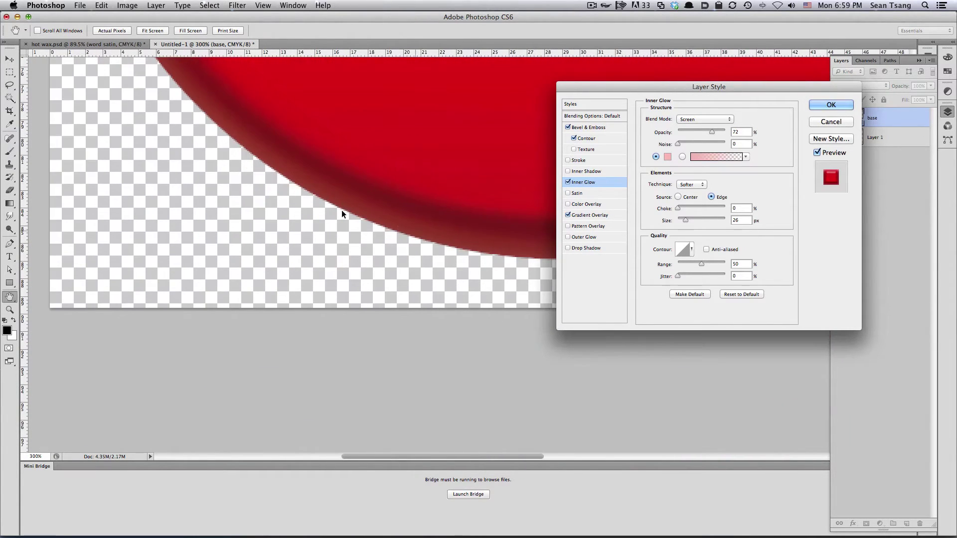
scroll(284, 223, right, 5)
scroll(426, 193, right, 5)
scroll(449, 249, left, 5)
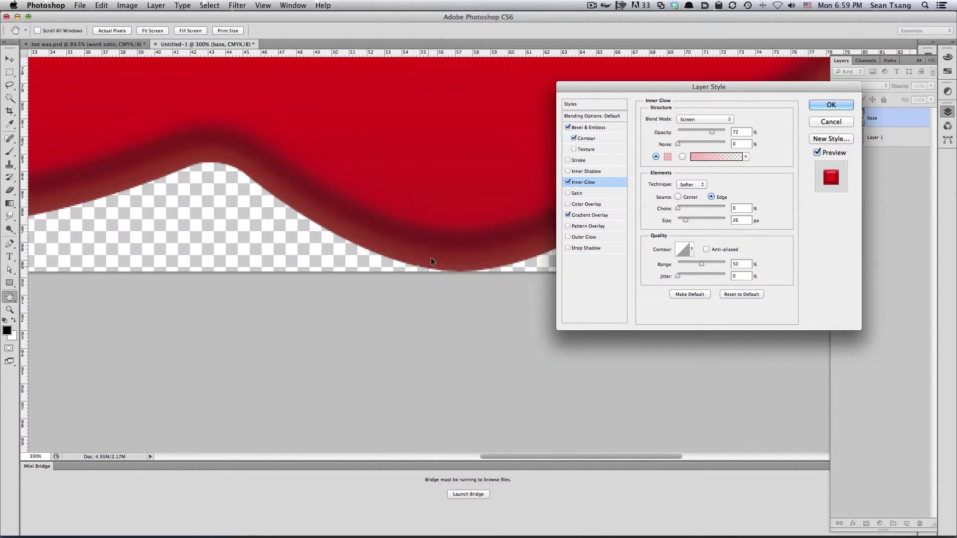
scroll(419, 239, left, 3)
key(super+minus)
key(super+minus)
scroll(414, 249, up, 5)
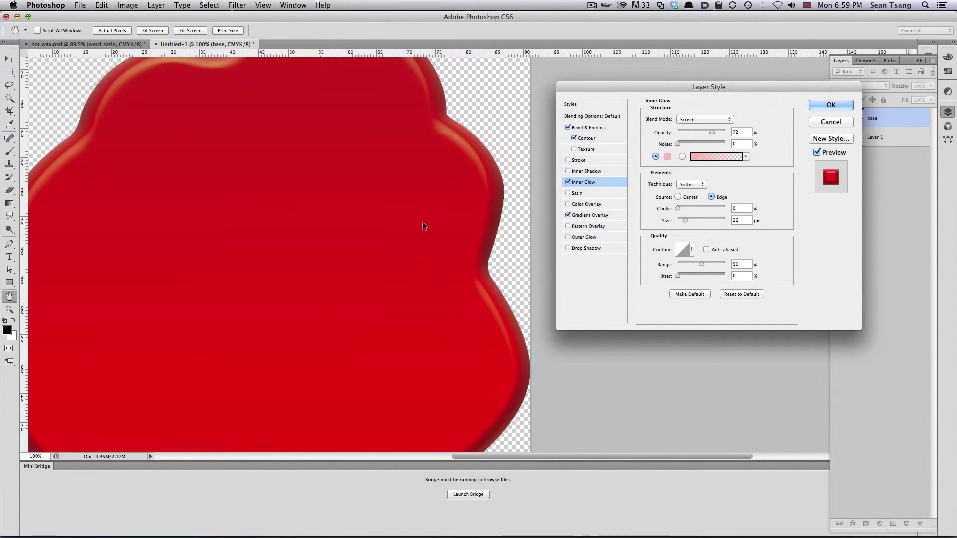
scroll(389, 234, up, 5)
scroll(357, 237, left, 3)
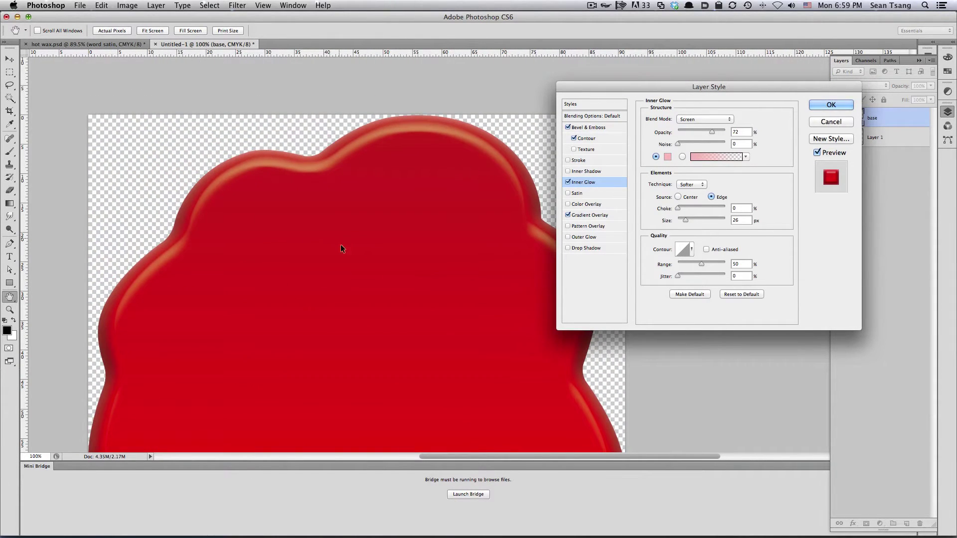
drag(712, 131, 706, 131)
click(820, 105)
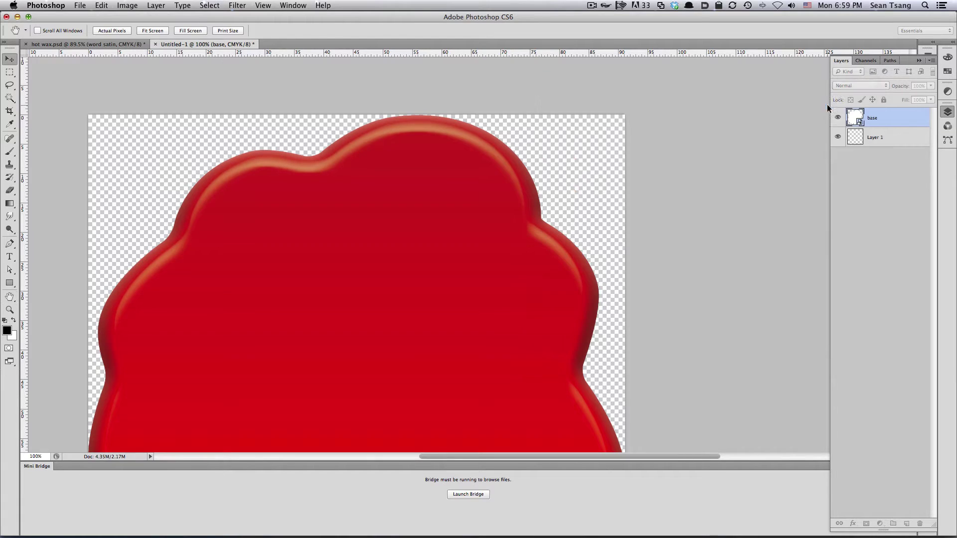
Copy the inner circle from the Illustrator drawing and paste it into the wax document.
key(v)
scroll(418, 274, down, 3)
scroll(419, 274, left, 4)
key(ctrl+minus)
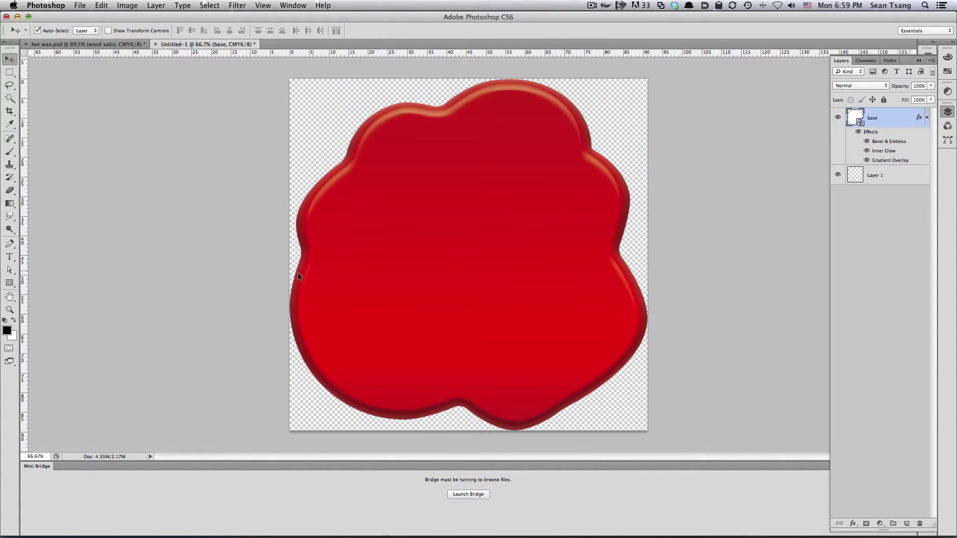
key(super+Tab)
click(531, 213)
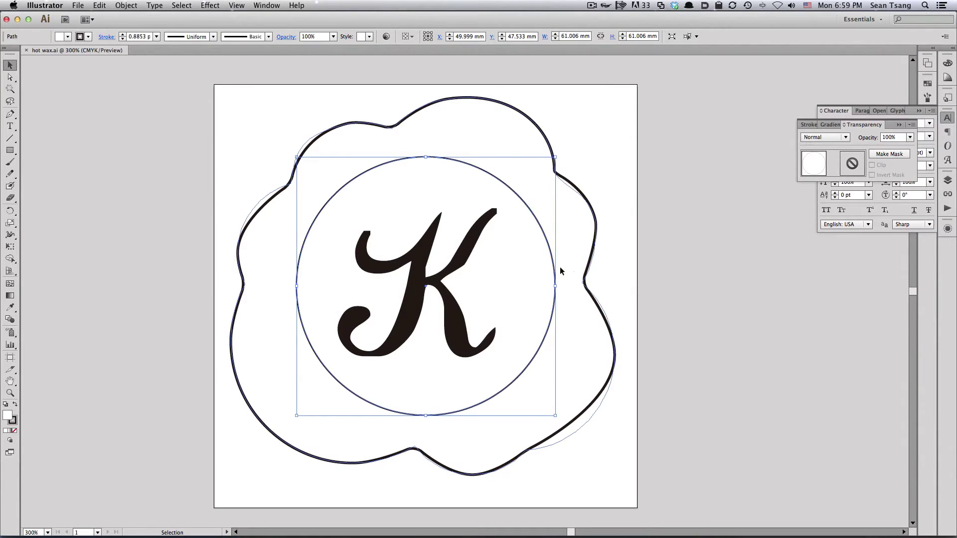
key(a)
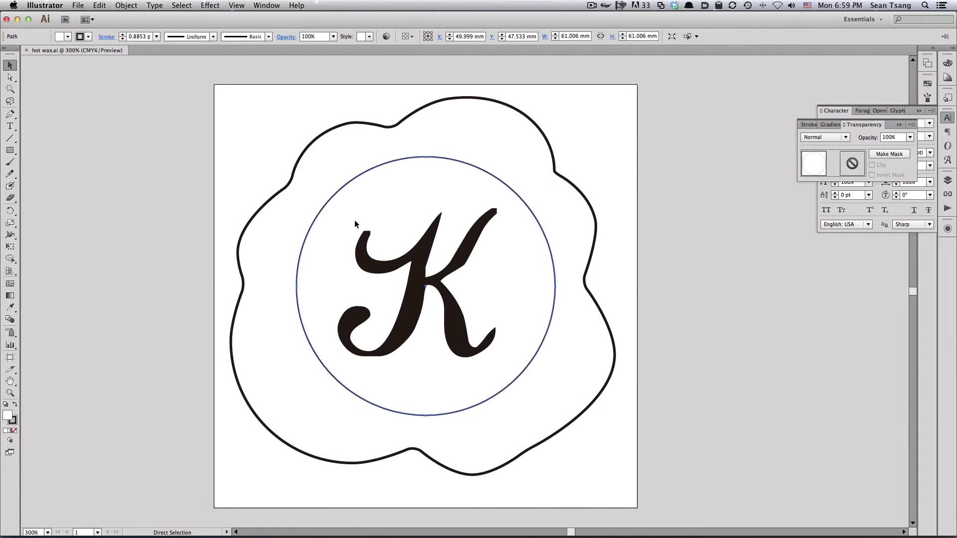
key(super+Tab)
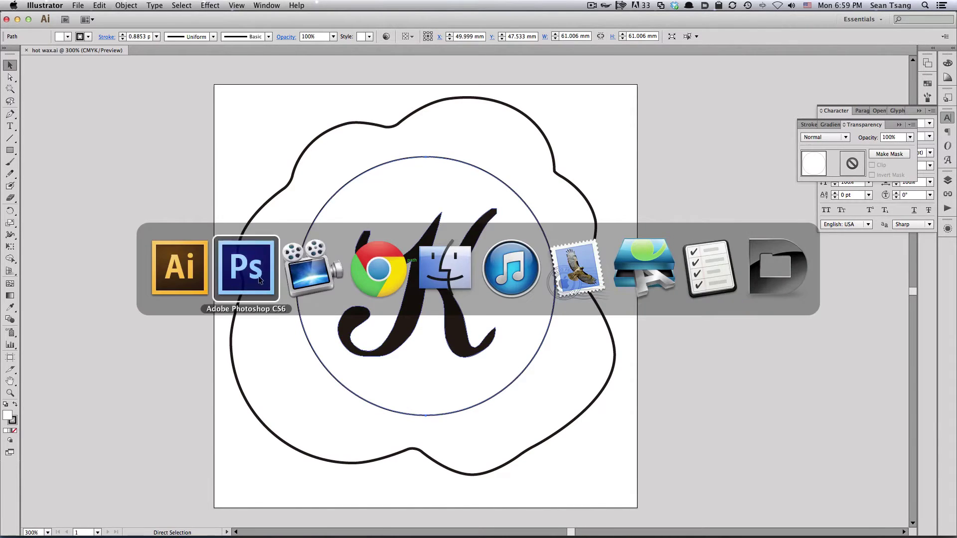
key(super+v)
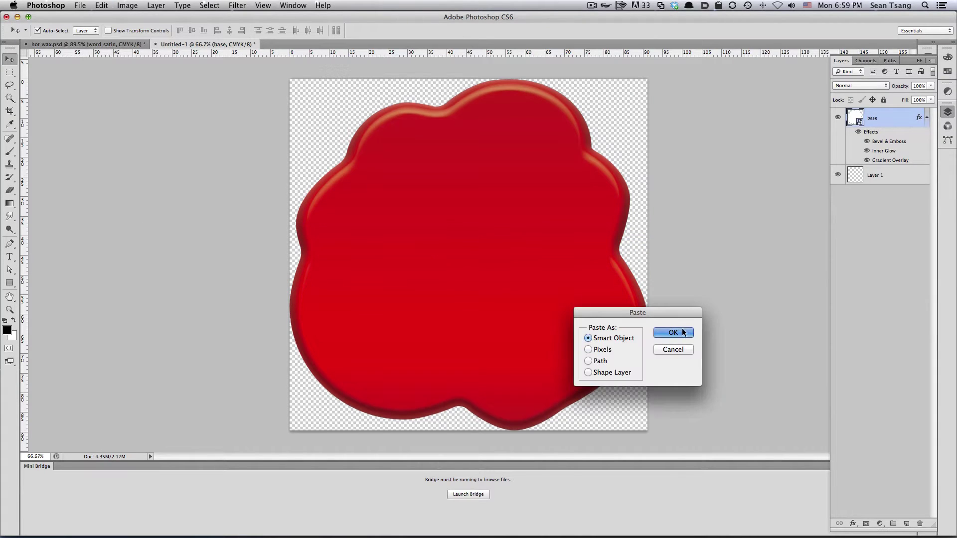
Place the circle as a smart object, name its layer 'center', and copy the base's wax effects onto it.
click(682, 333)
key(Return)
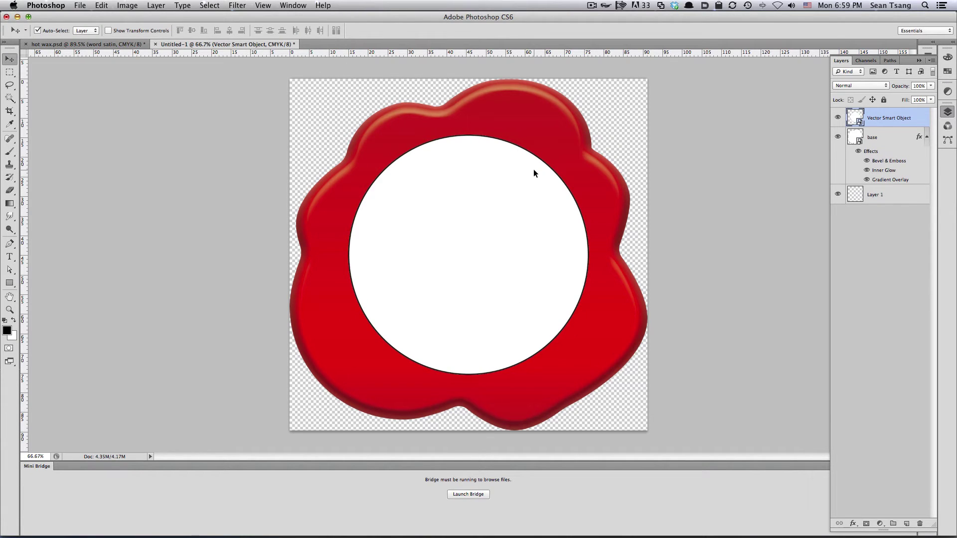
double_click(894, 117)
text(center)
key(Return)
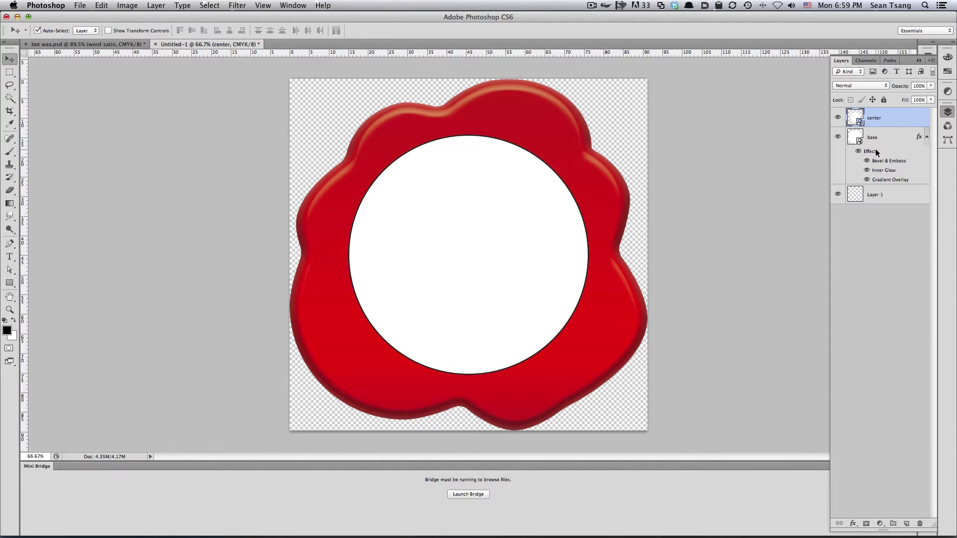
drag(875, 153, 892, 126)
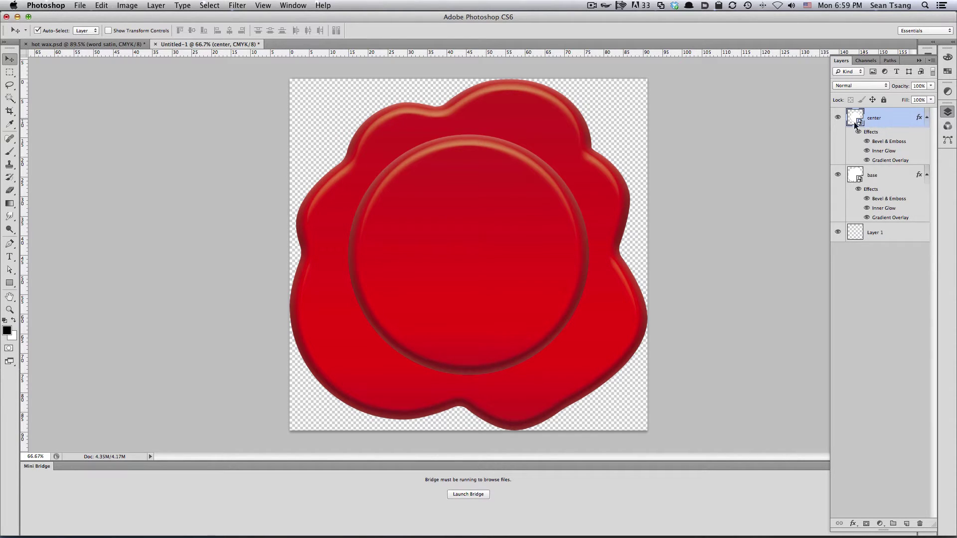
Turn off the Inner Glow on the center layer's style.
double_click(873, 133)
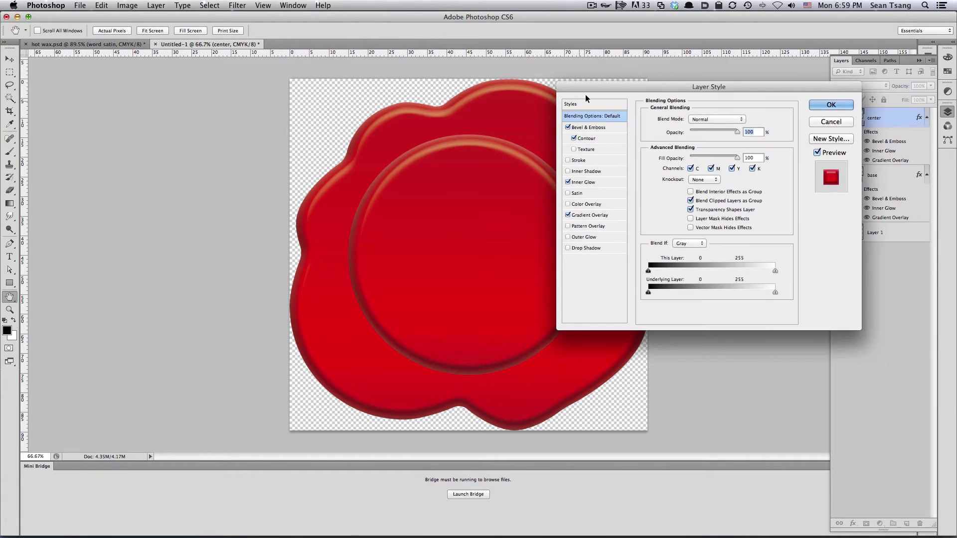
drag(617, 90, 644, 93)
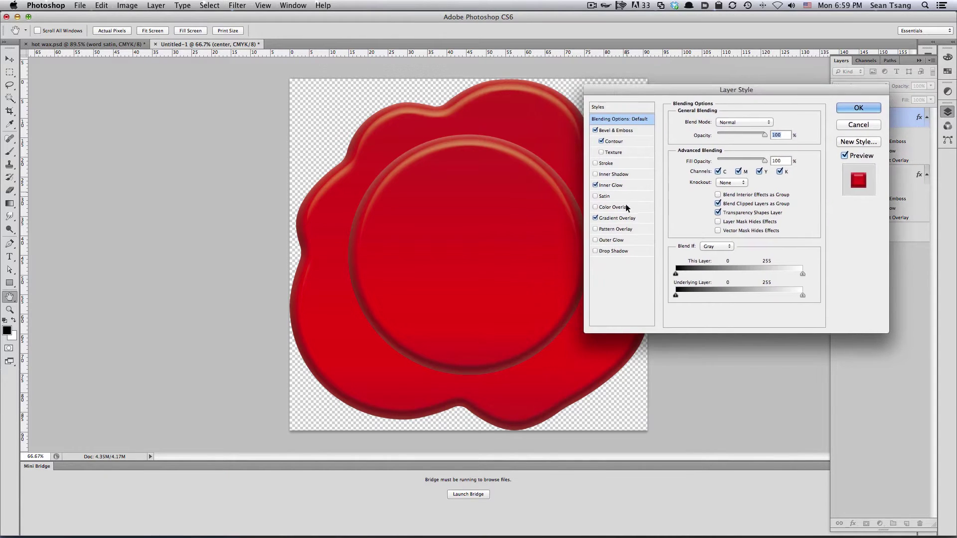
click(595, 185)
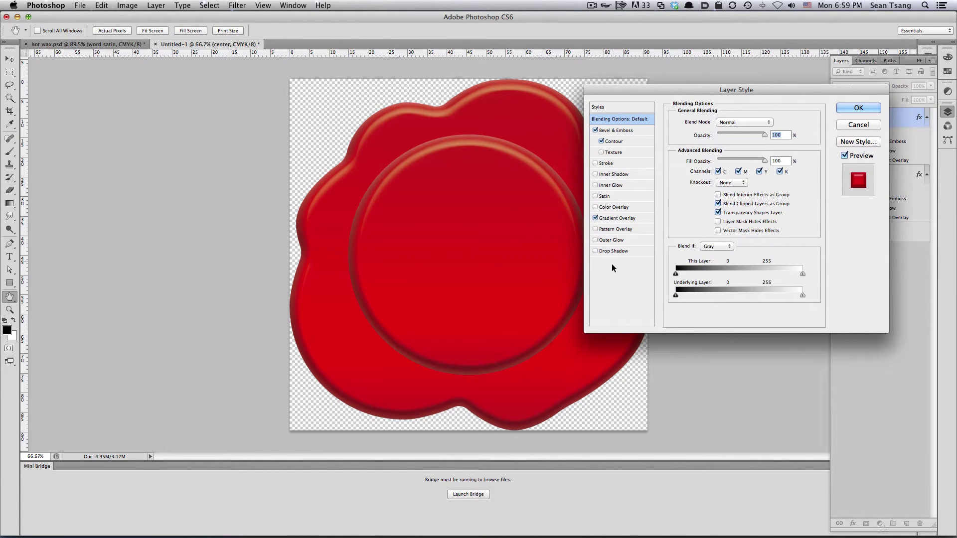
Reduce the center's gradient overlay to a single red stop at 0%.
click(616, 218)
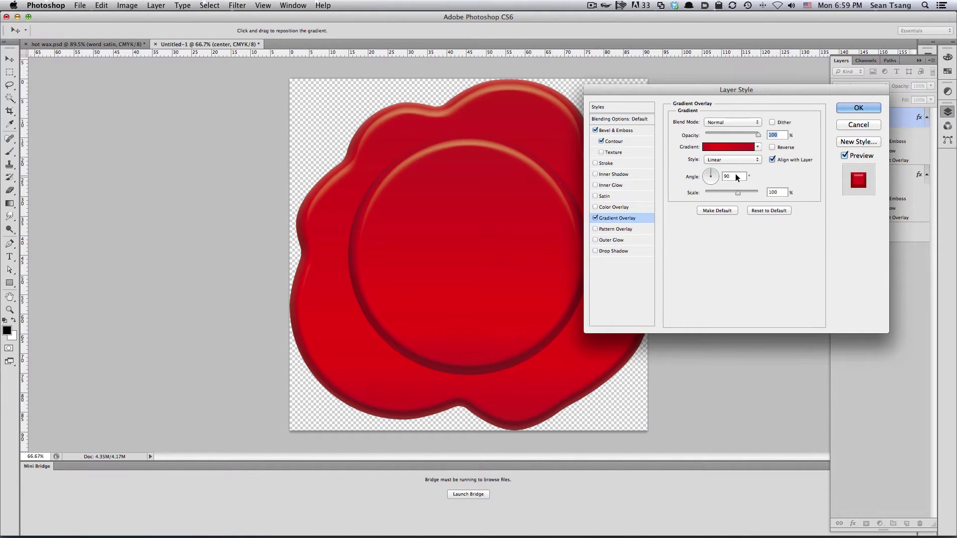
click(737, 176)
click(725, 146)
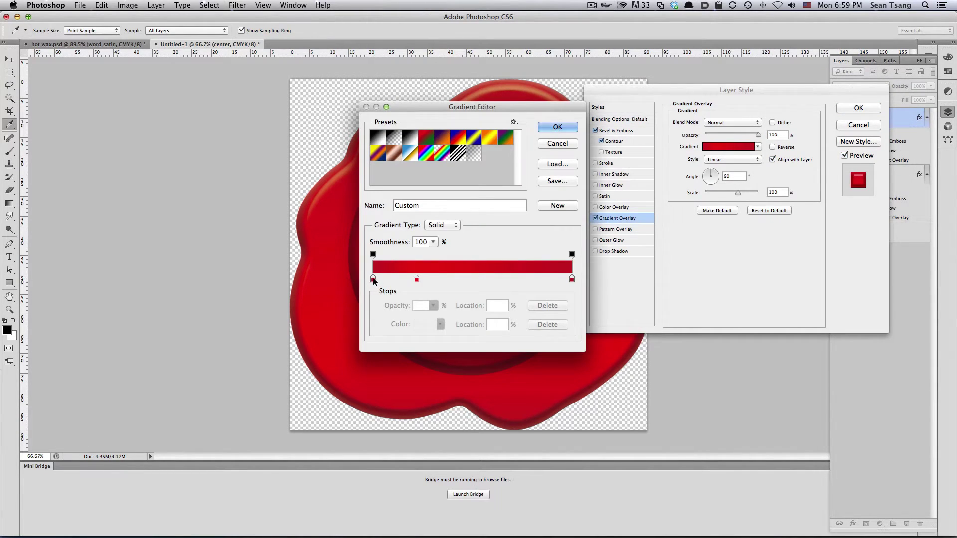
mouse_move(373, 279)
mouse_down()
mouse_move(374, 295)
mouse_move(409, 279)
mouse_move(373, 279)
mouse_up()
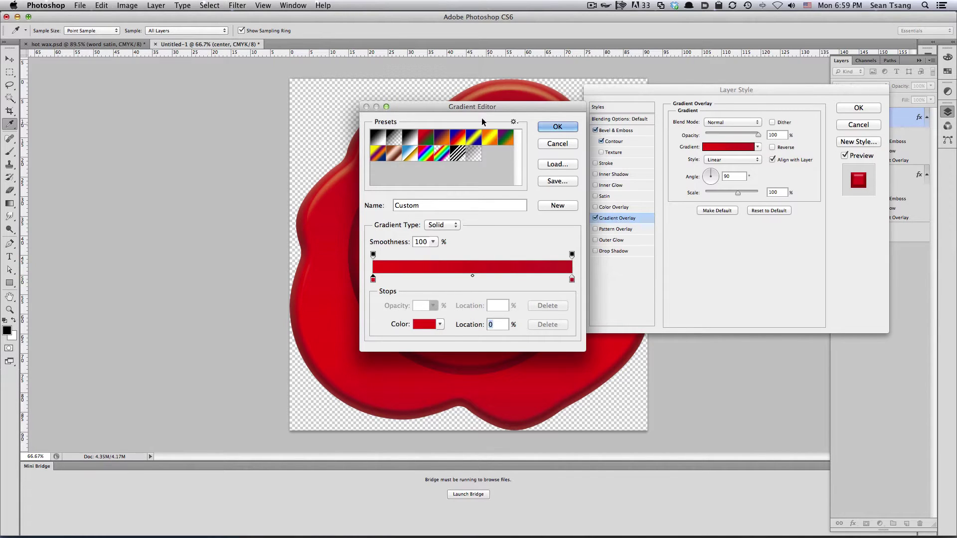
drag(480, 107, 616, 102)
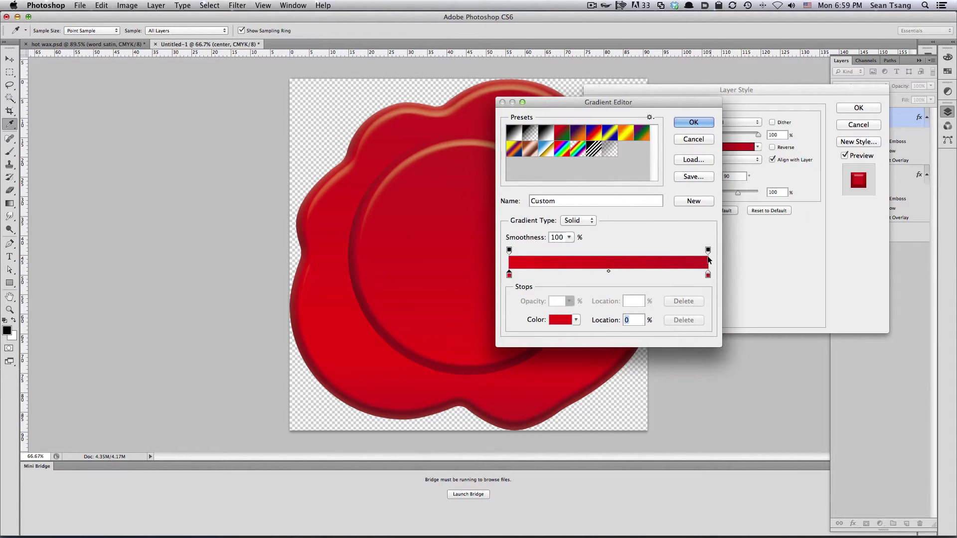
click(692, 121)
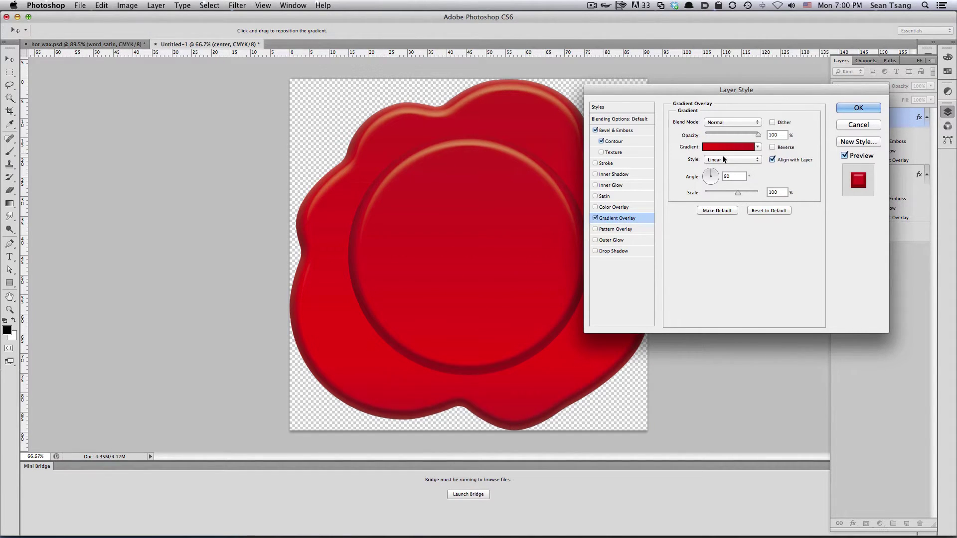
click(619, 130)
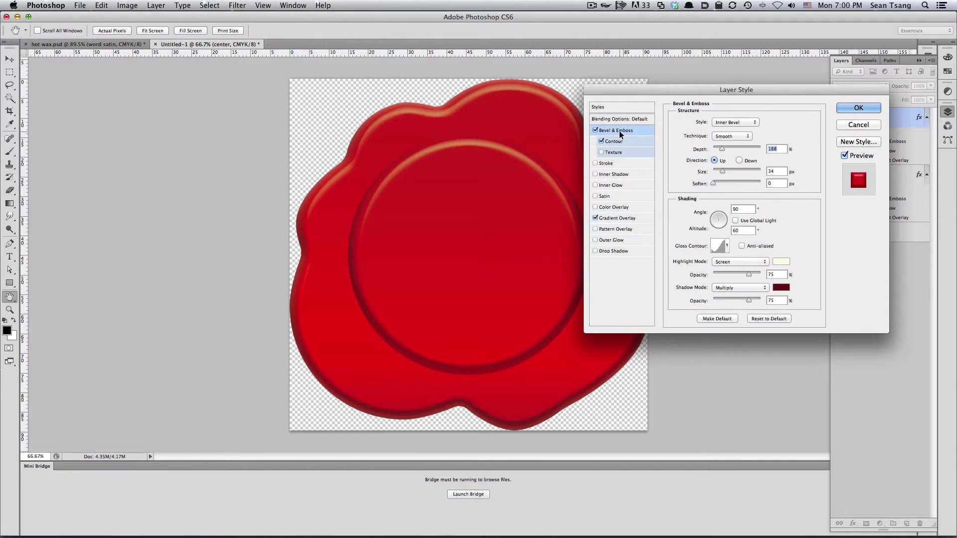
click(753, 123)
Set the center layer's Bevel & Emboss style to Outer Bevel.
click(745, 115)
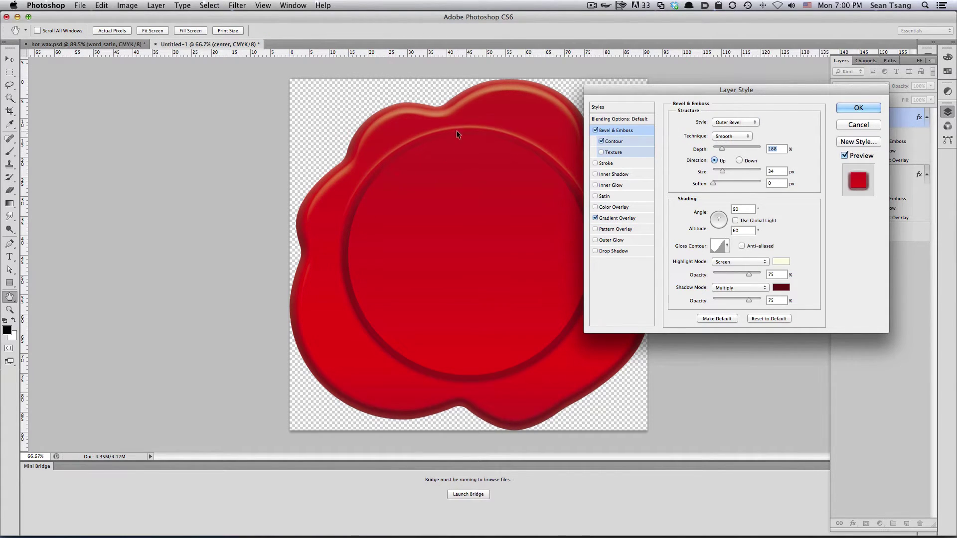
click(738, 160)
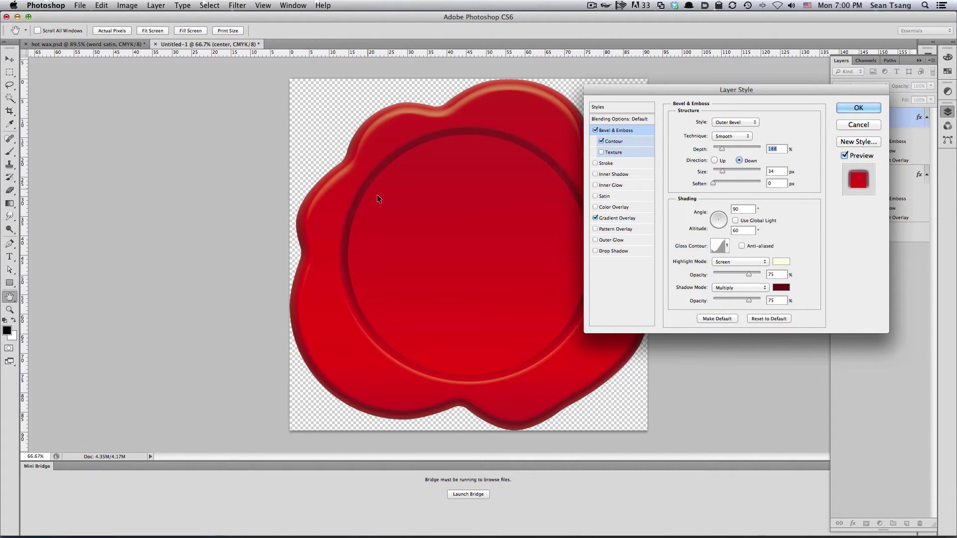
drag(720, 91, 752, 83)
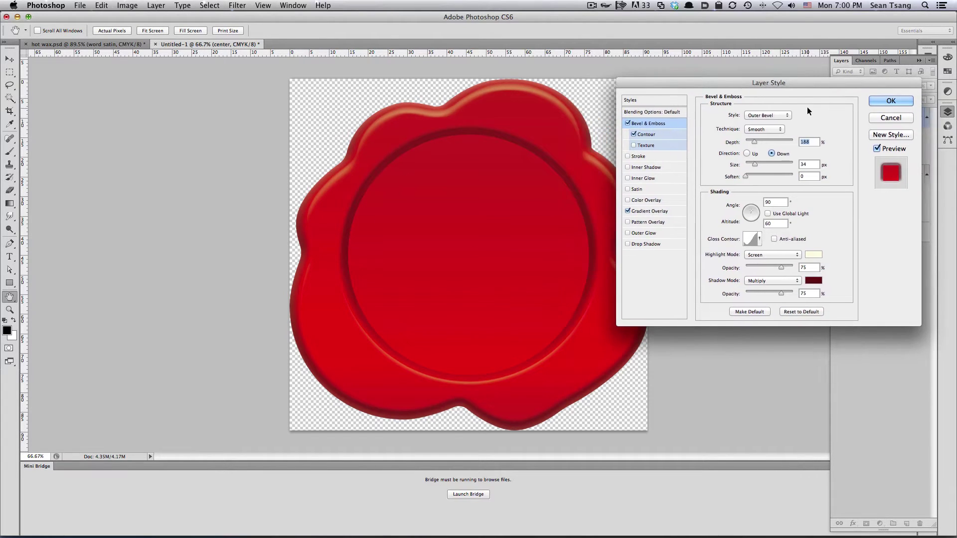
click(767, 115)
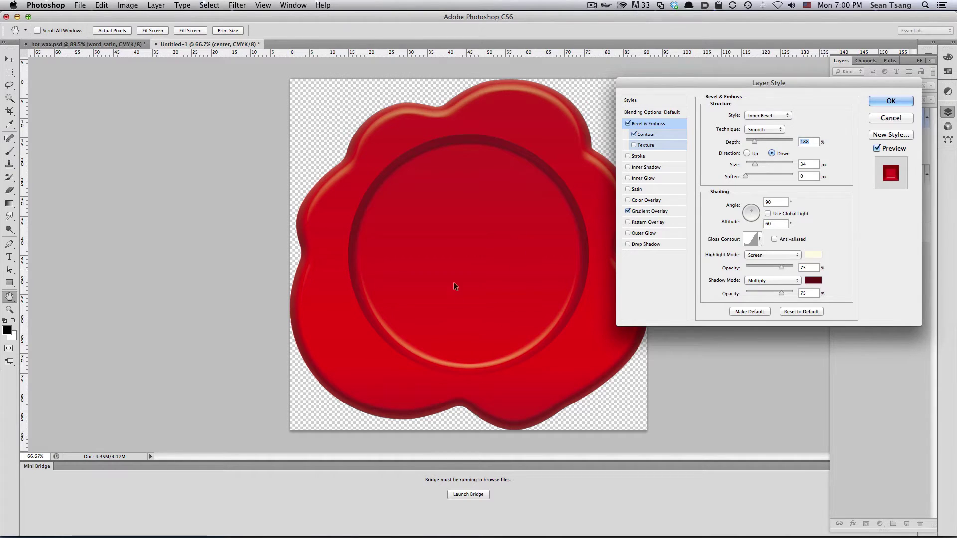
scroll(362, 259, up, 2)
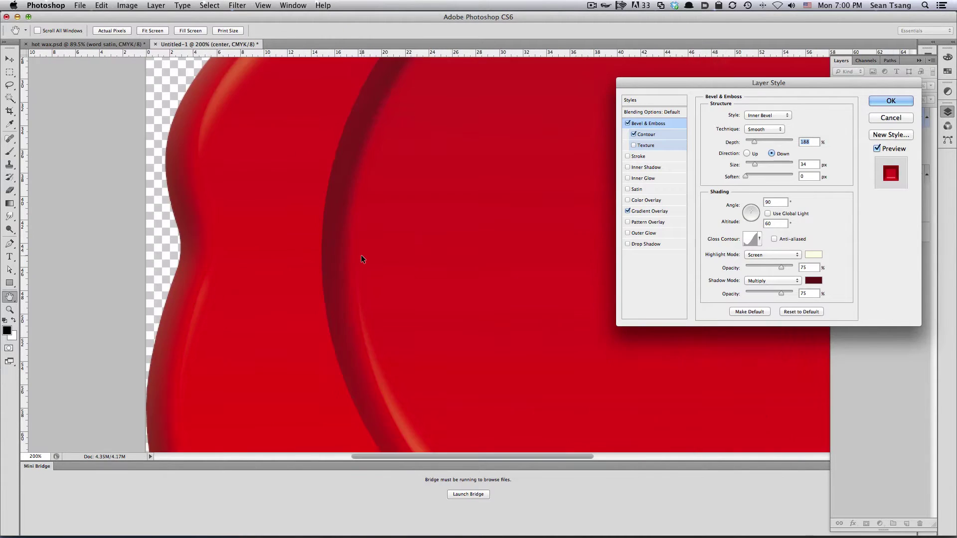
scroll(363, 235, up, 2)
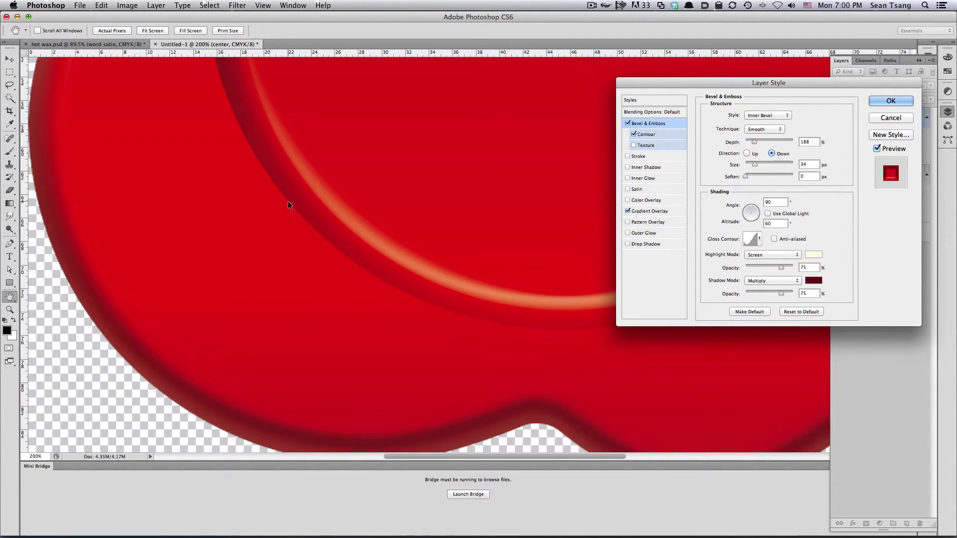
scroll(313, 239, up, 3)
scroll(299, 213, left, 5)
scroll(373, 160, up, 3)
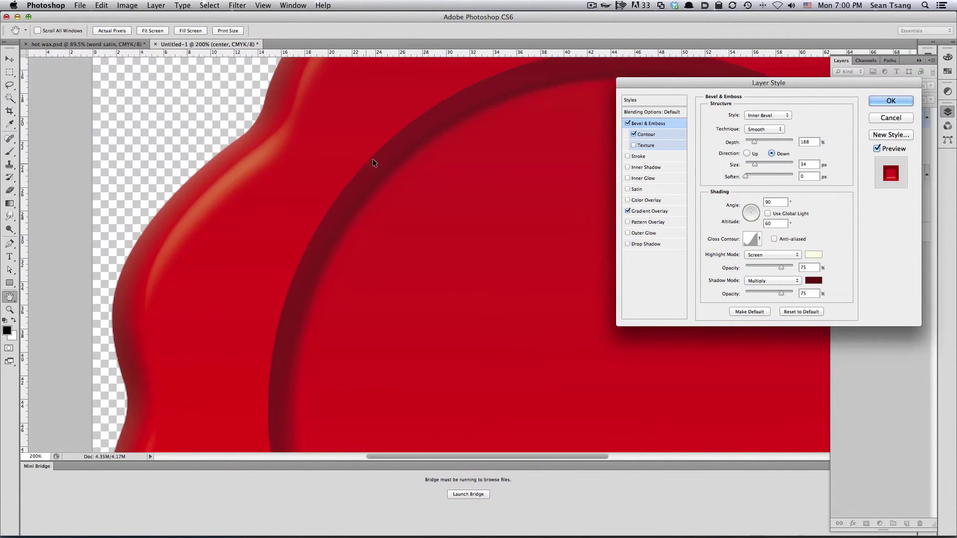
scroll(399, 224, up, 5)
scroll(399, 225, right, 3)
click(767, 115)
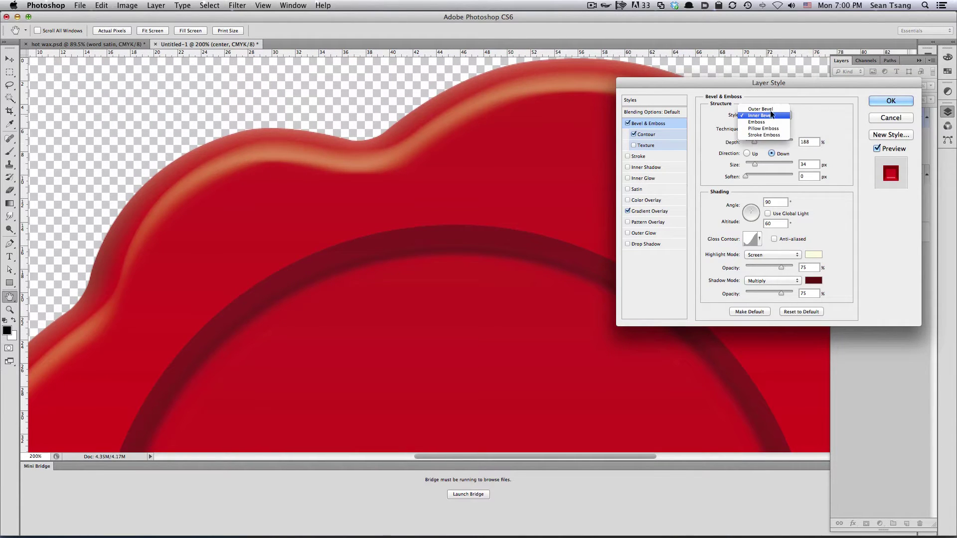
click(763, 106)
scroll(368, 192, down, 3)
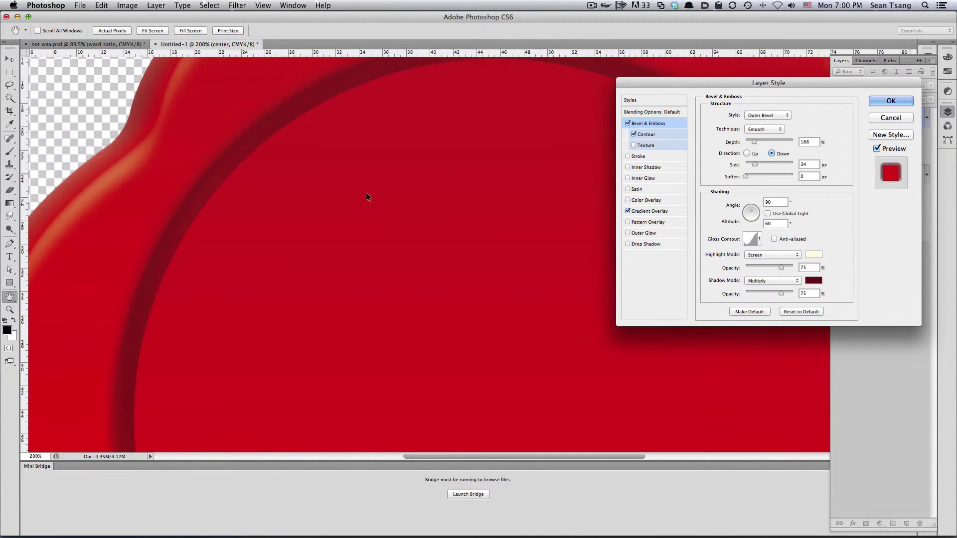
scroll(382, 288, left, 3)
alt+scroll(384, 287, down, 2)
alt+scroll(416, 290, up, 2)
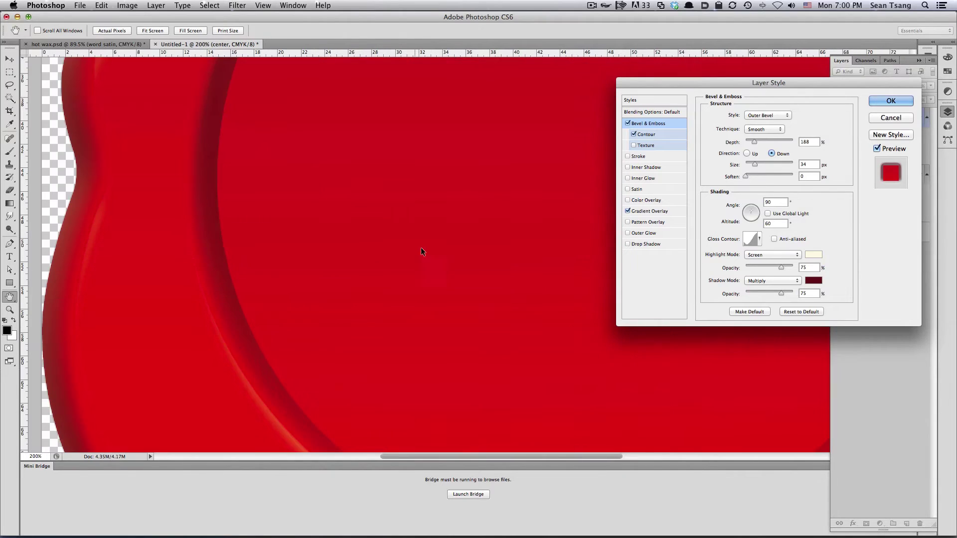
Drop the center layer's Fill Opacity to 0% so only its effects show.
click(668, 111)
drag(792, 159, 740, 157)
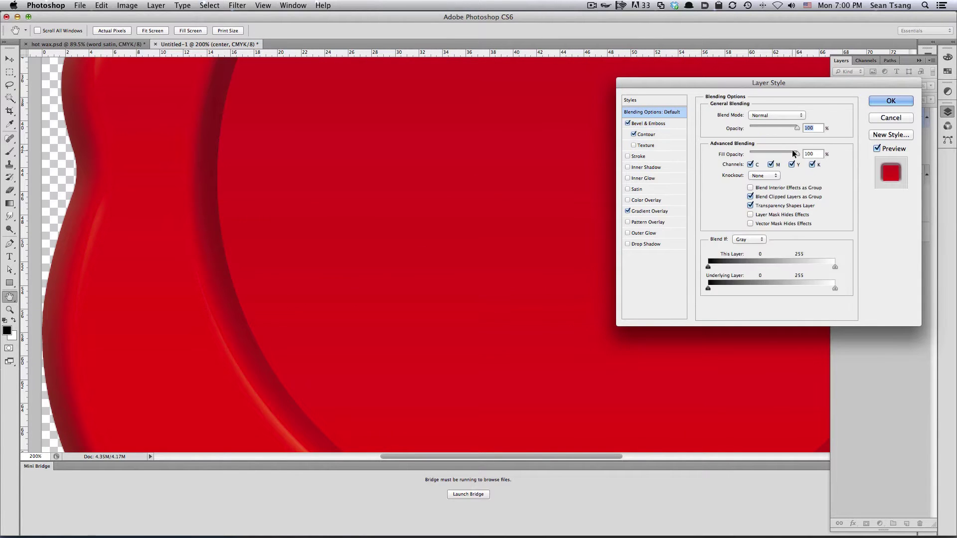
scroll(356, 344, up, 3)
scroll(356, 345, right, 4)
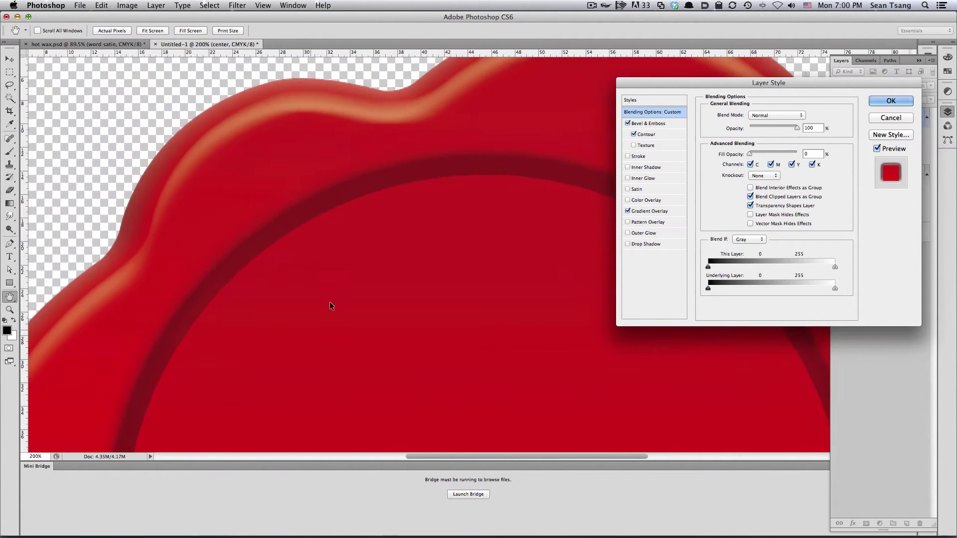
click(653, 124)
scroll(384, 246, left, 4)
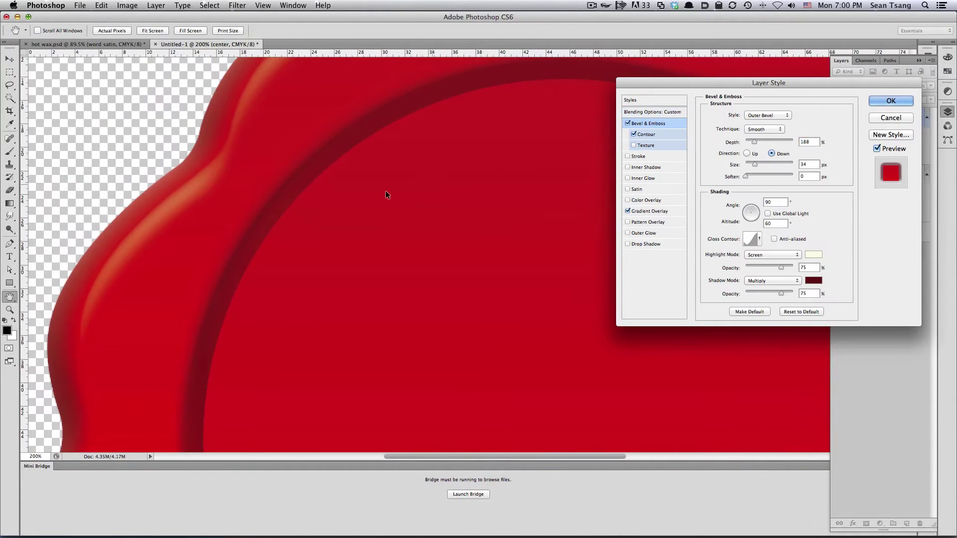
Add a dark red Inner Shadow with its own 90° angle instead of global light.
click(649, 168)
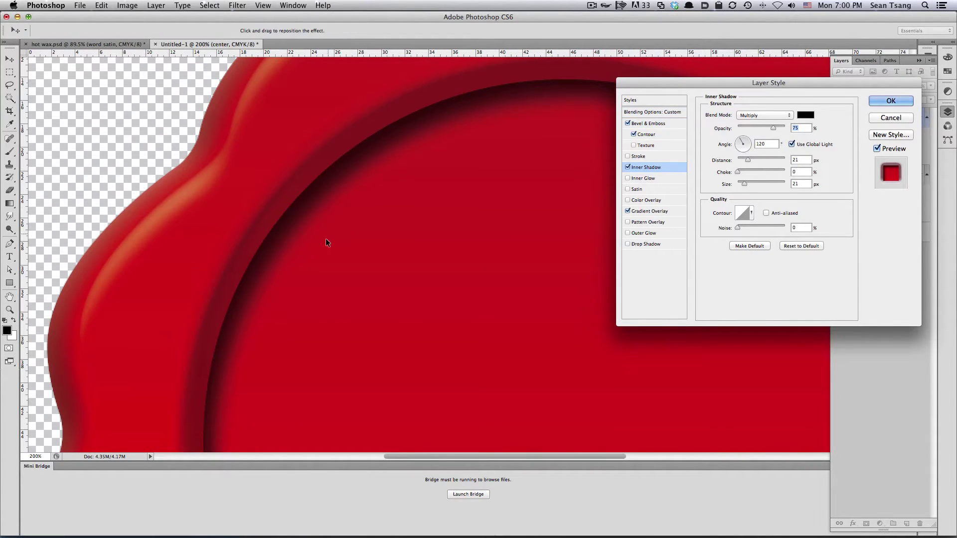
key(ctrl+minus)
key(ctrl+minus)
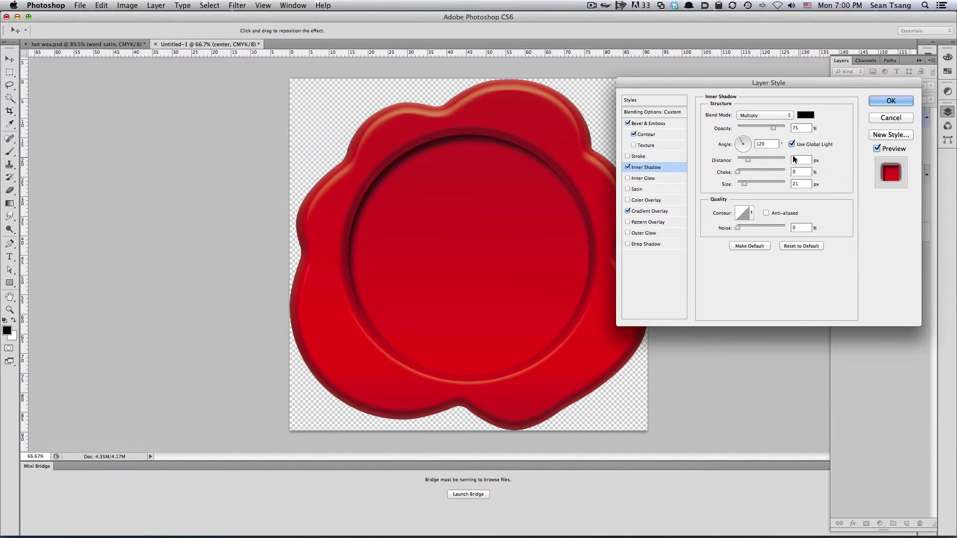
click(792, 144)
text(90)
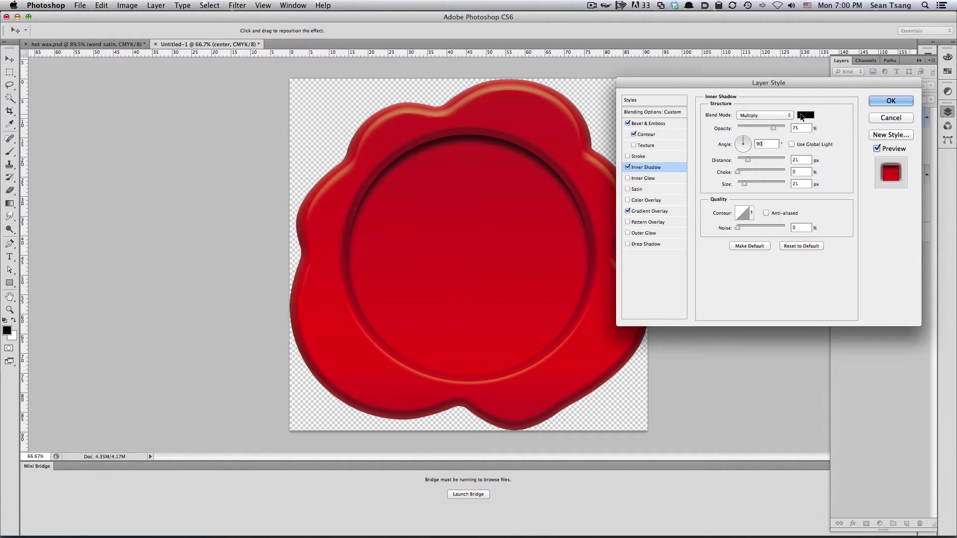
click(804, 115)
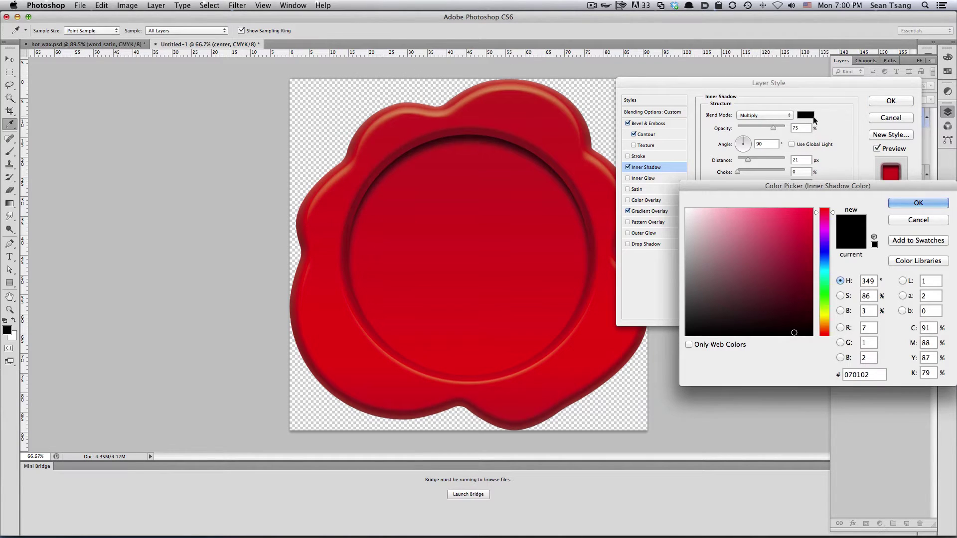
drag(824, 298, 823, 336)
click(800, 286)
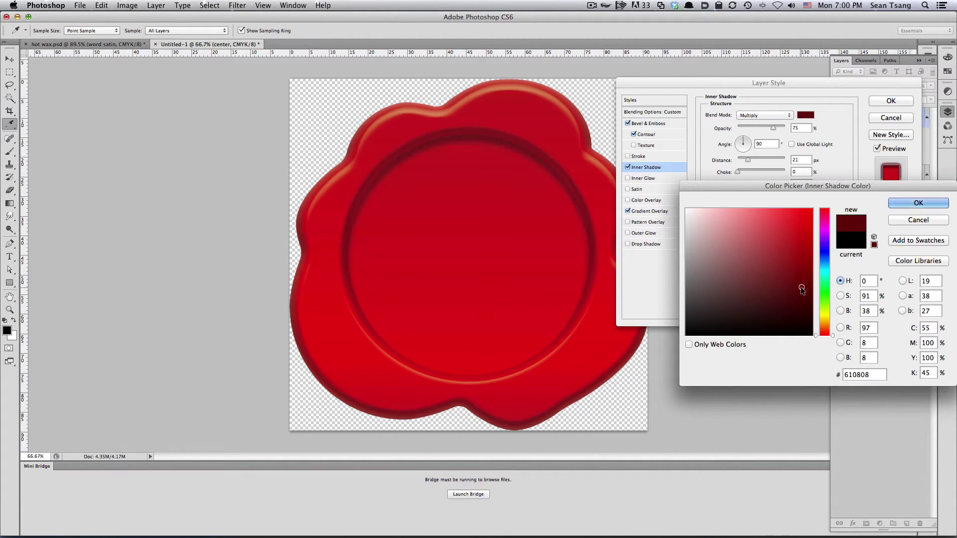
click(917, 203)
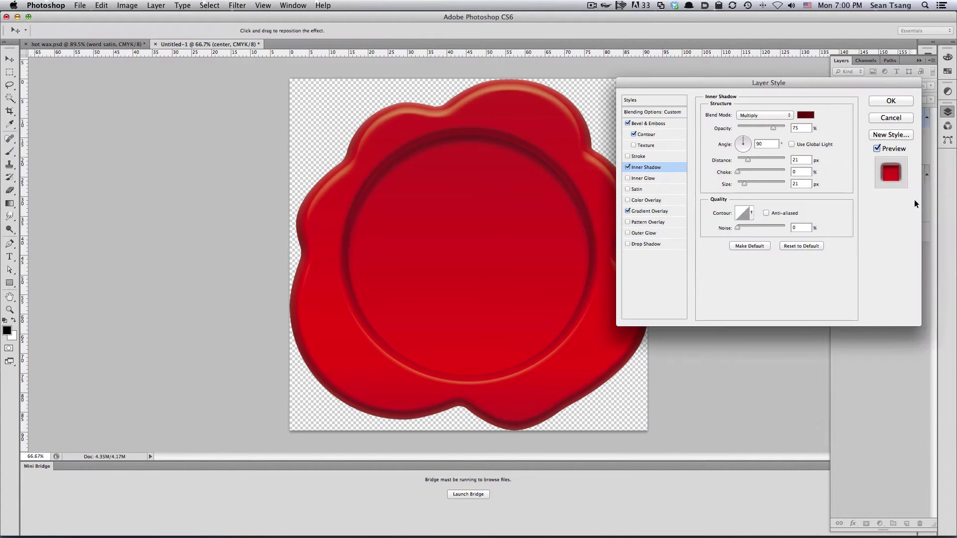
Set the inner shadow Size to 49 and Opacity to 88.
scroll(438, 163, up, 1)
scroll(488, 155, up, 1)
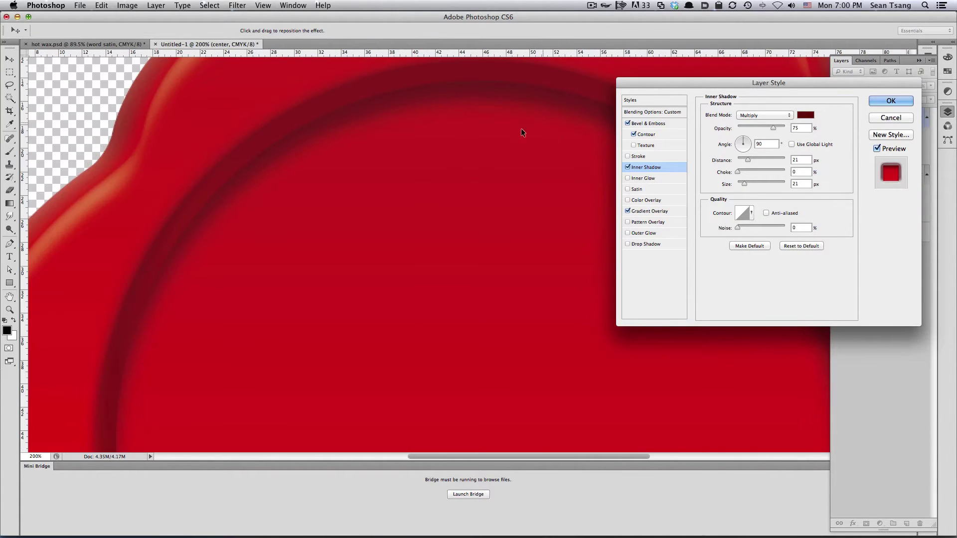
click(748, 159)
click(747, 183)
drag(747, 181, 748, 181)
scroll(435, 214, up, 2)
scroll(435, 213, right, 1)
scroll(440, 212, down, 1)
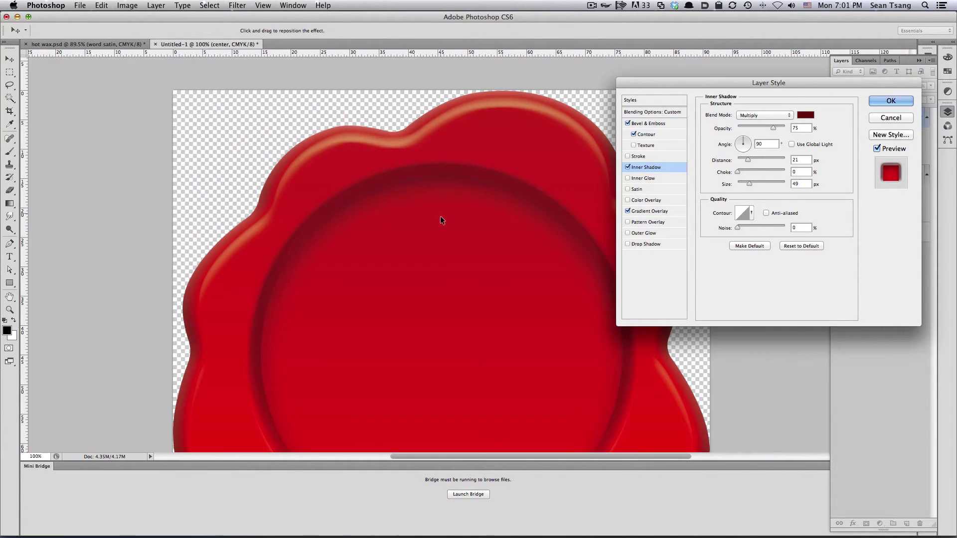
scroll(411, 178, down, 2)
scroll(413, 100, down, 1)
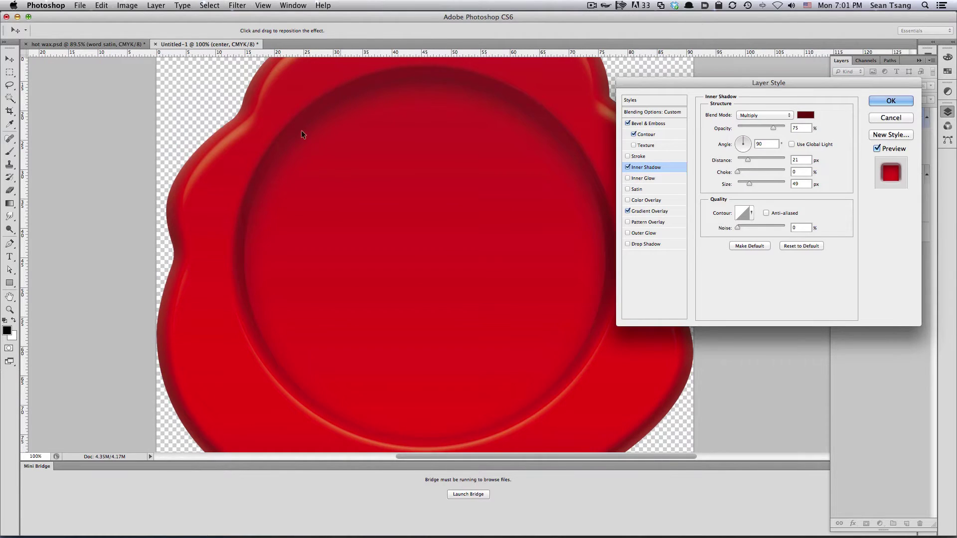
scroll(437, 246, down, 1)
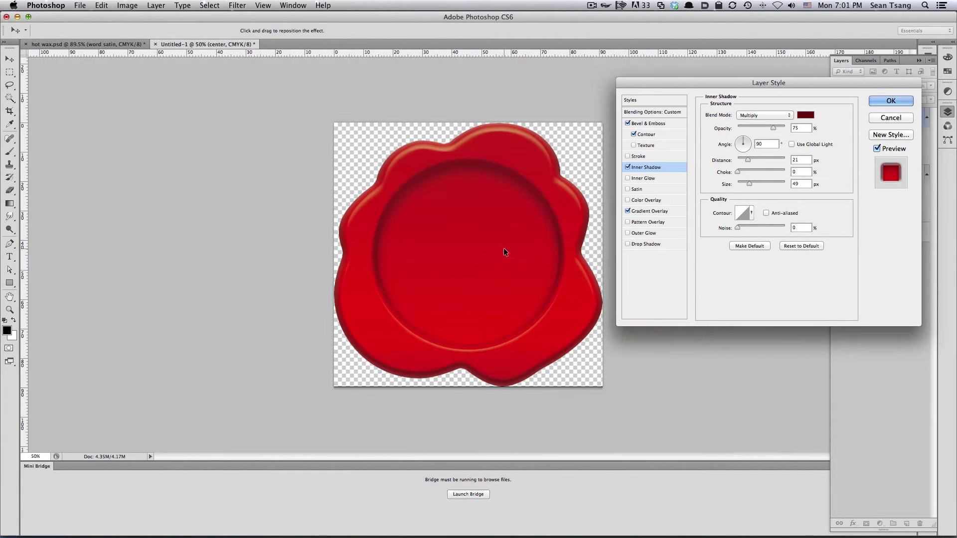
scroll(409, 304, up, 1)
scroll(409, 305, up, 1)
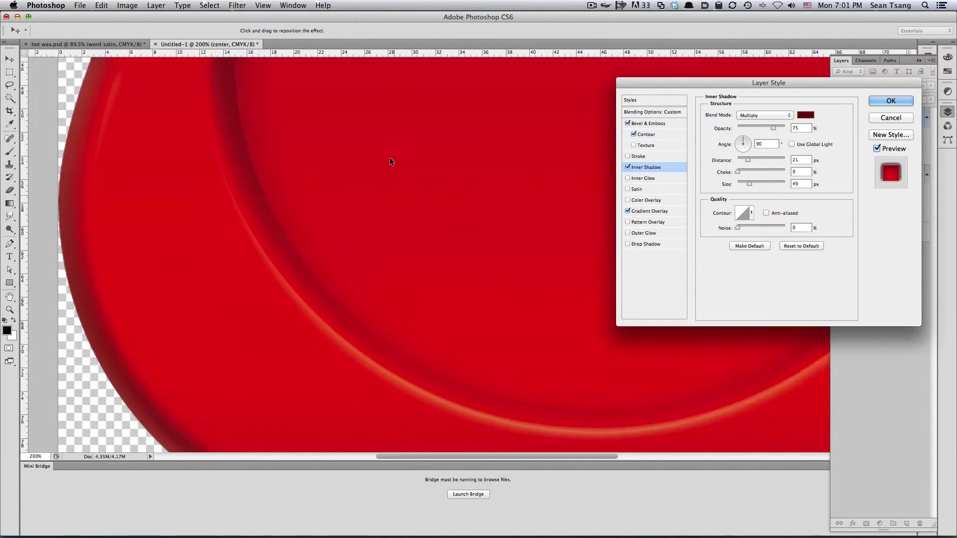
scroll(376, 253, right, 5)
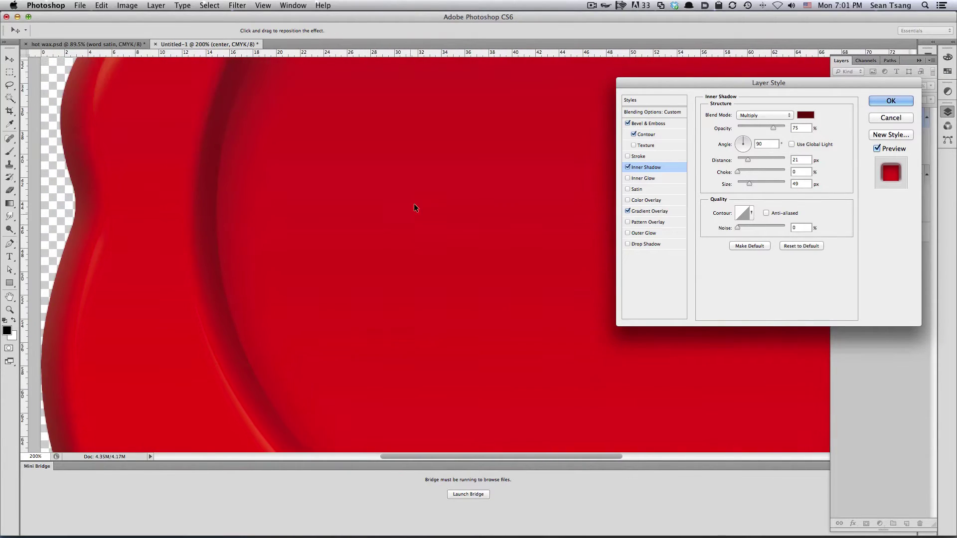
scroll(413, 203, up, 3)
scroll(351, 277, up, 3)
scroll(451, 223, right, 3)
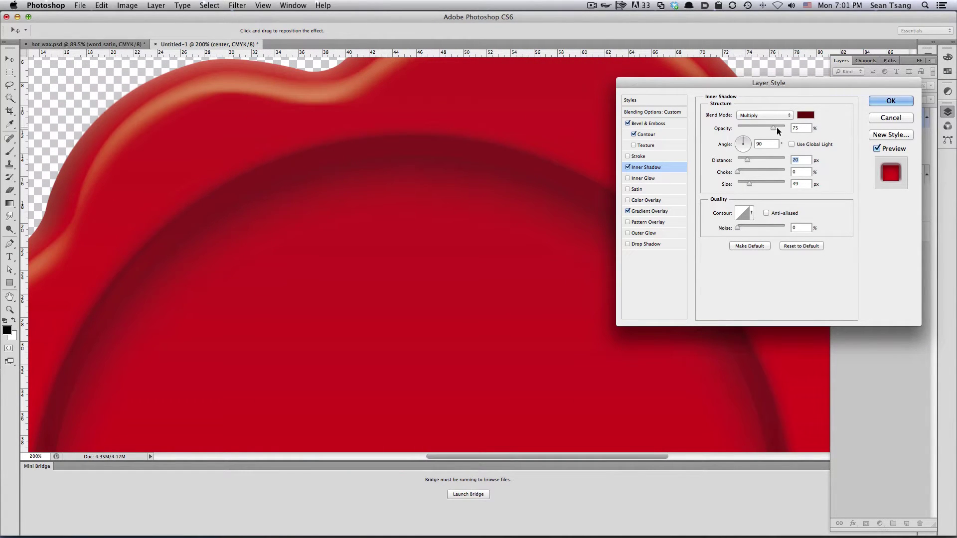
drag(774, 127, 779, 128)
alt+scroll(454, 227, down, 3)
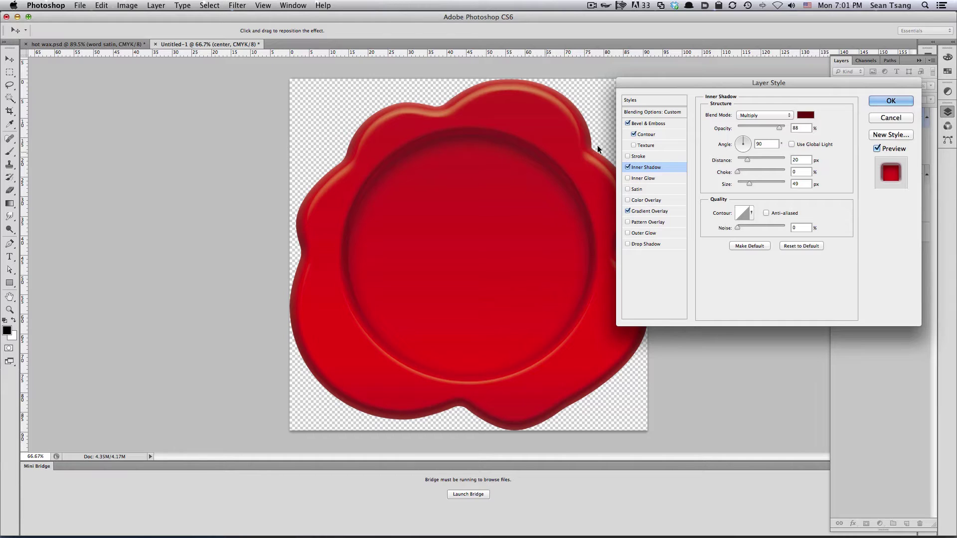
Keep Multiply blending and the Outer Bevel, then apply the layer style.
click(752, 115)
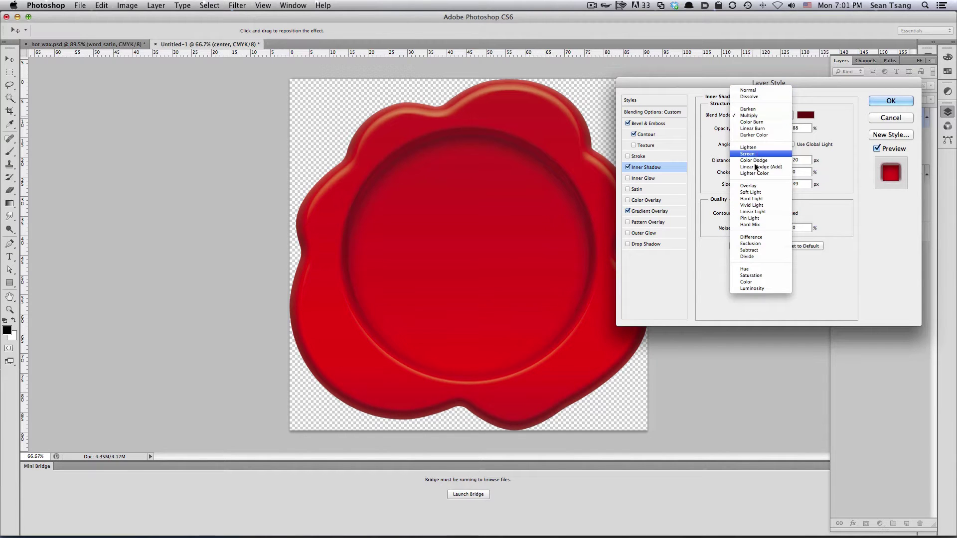
click(763, 115)
click(647, 124)
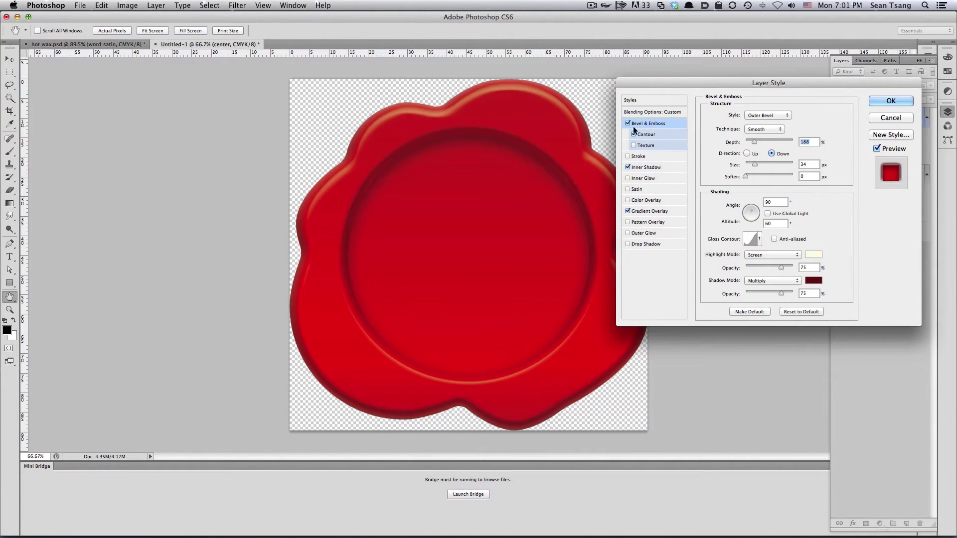
click(765, 116)
click(761, 122)
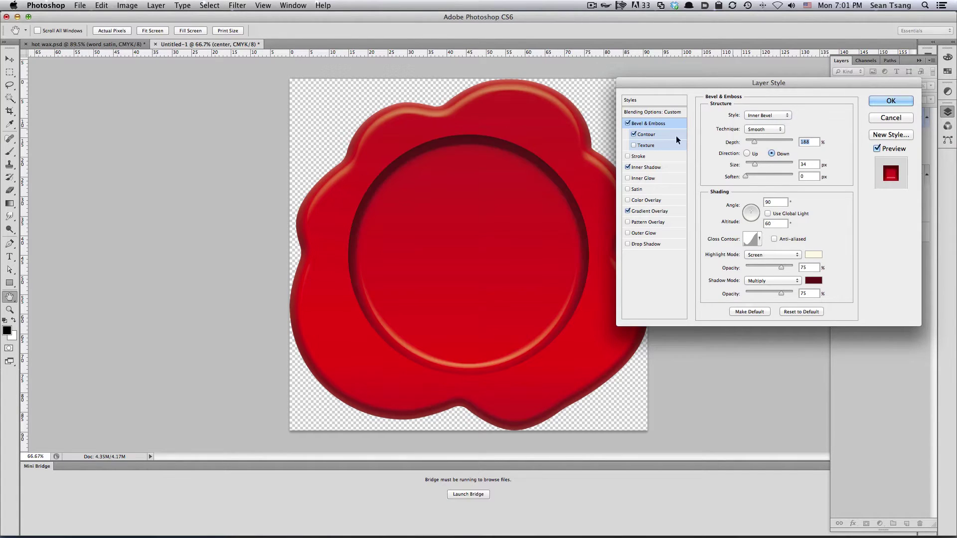
click(767, 115)
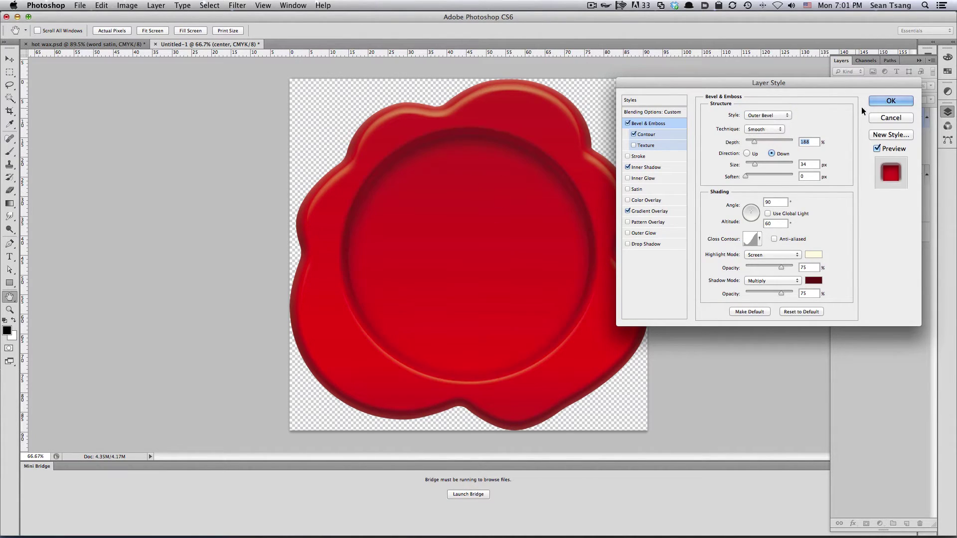
click(890, 101)
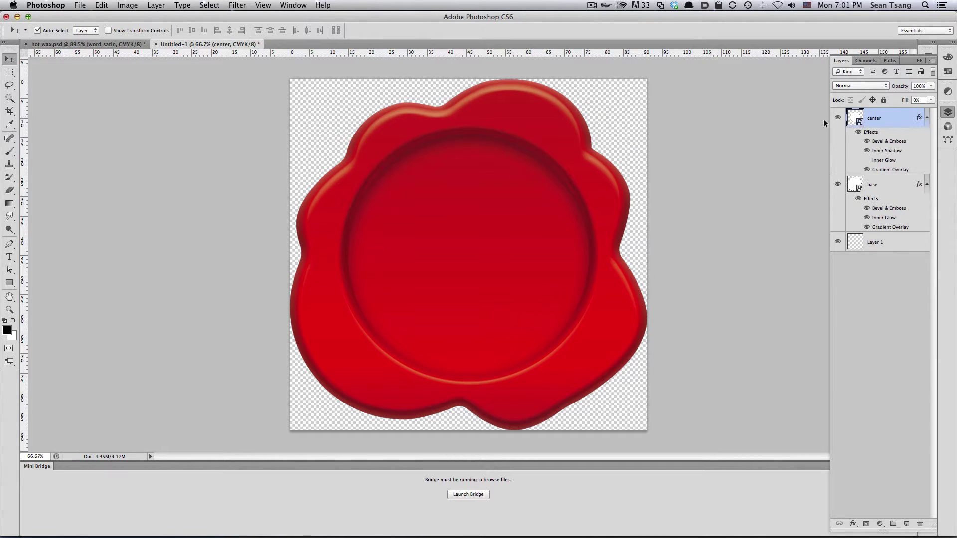
Scale the center layer down to about 95% around its middle.
key(ctrl+t)
drag(592, 134, 588, 143)
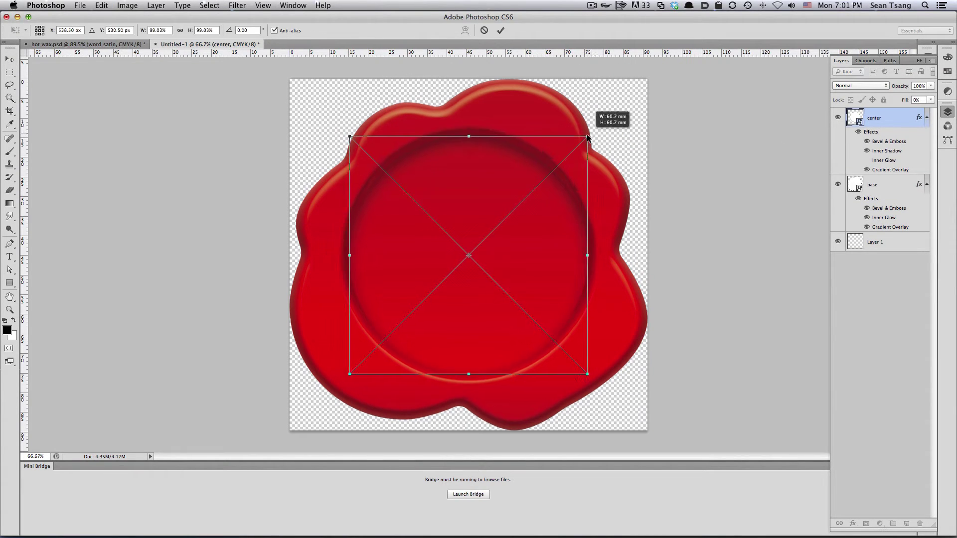
key(Return)
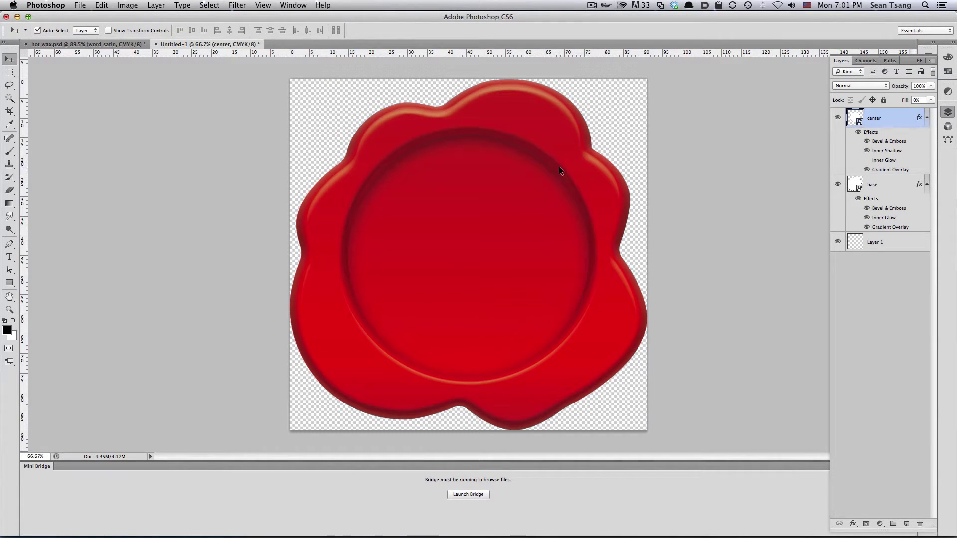
key(ctrl+t)
drag(586, 133, 582, 140)
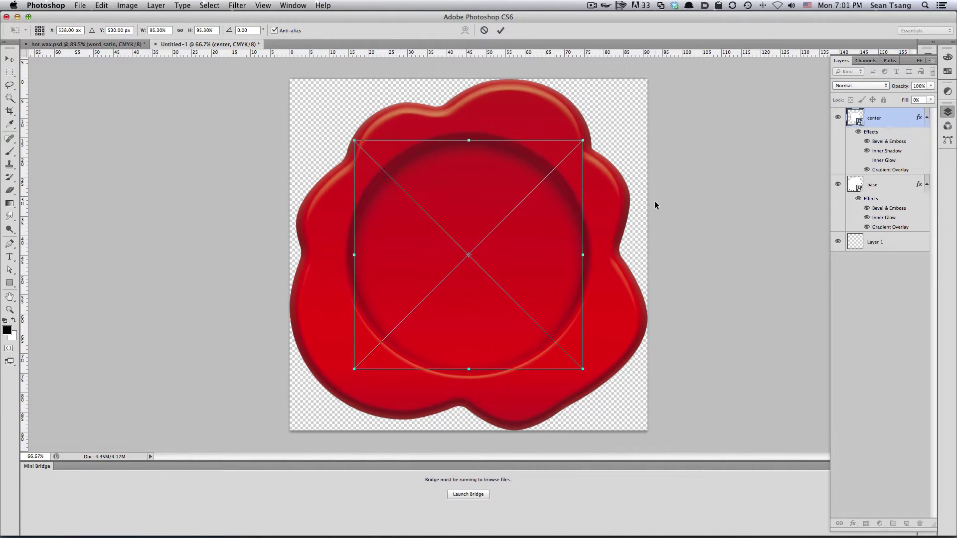
key(Return)
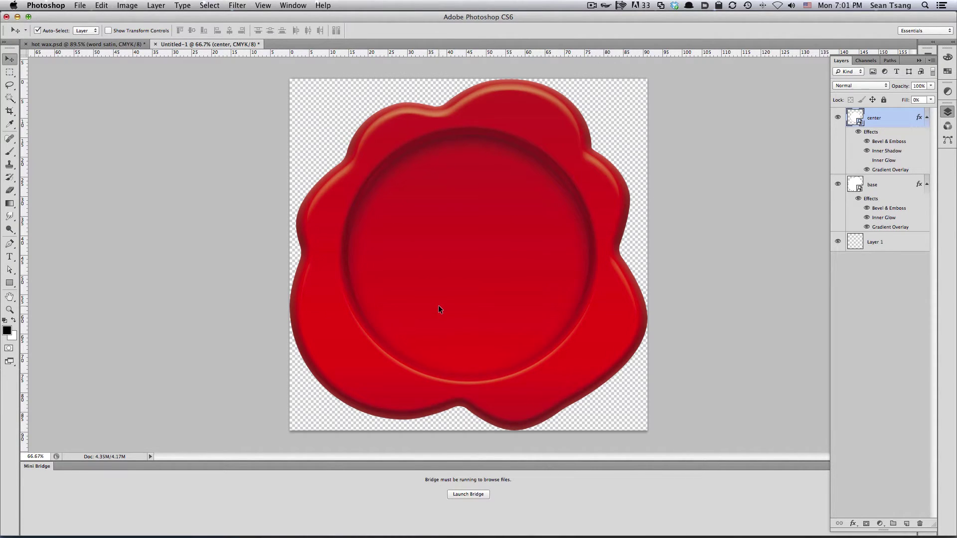
click(887, 185)
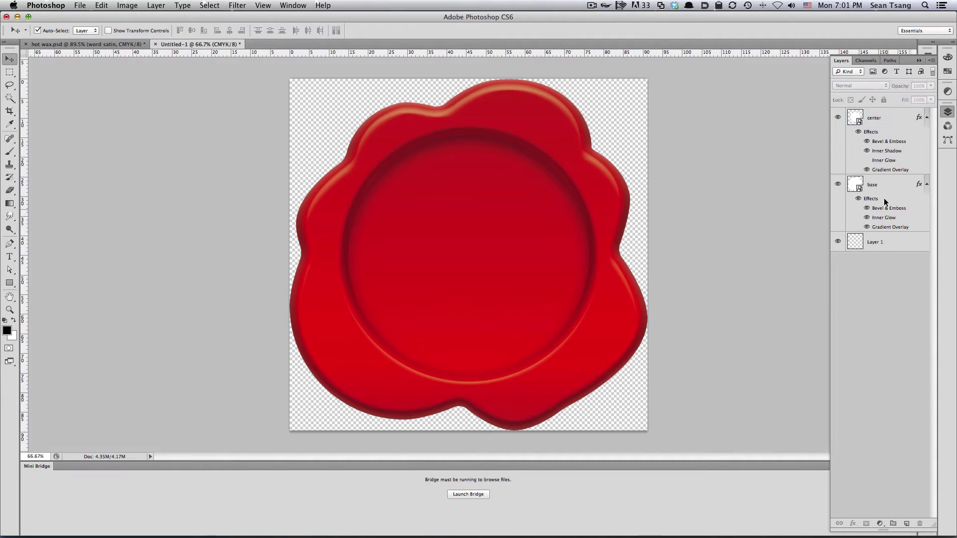
Group the base and center layers into a group named 'base'.
shift+click(893, 115)
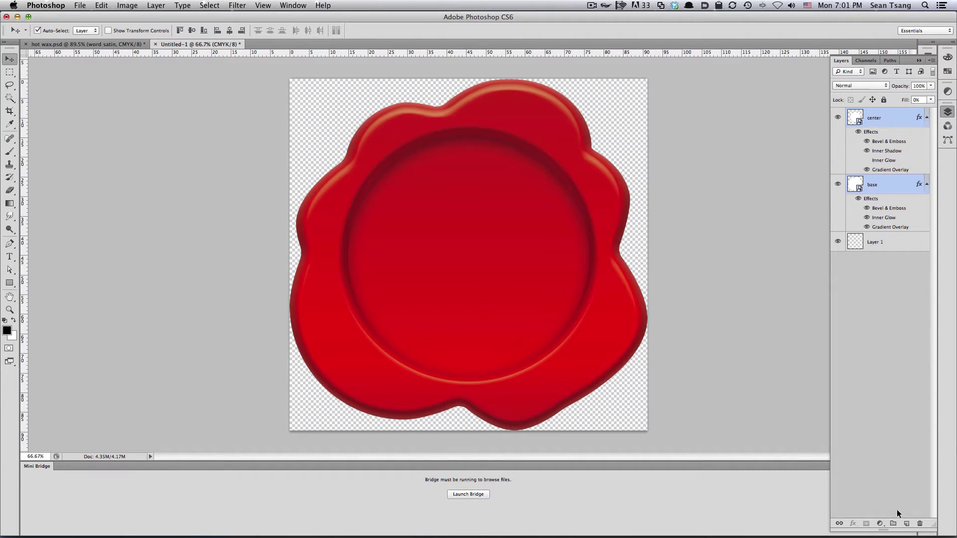
click(894, 523)
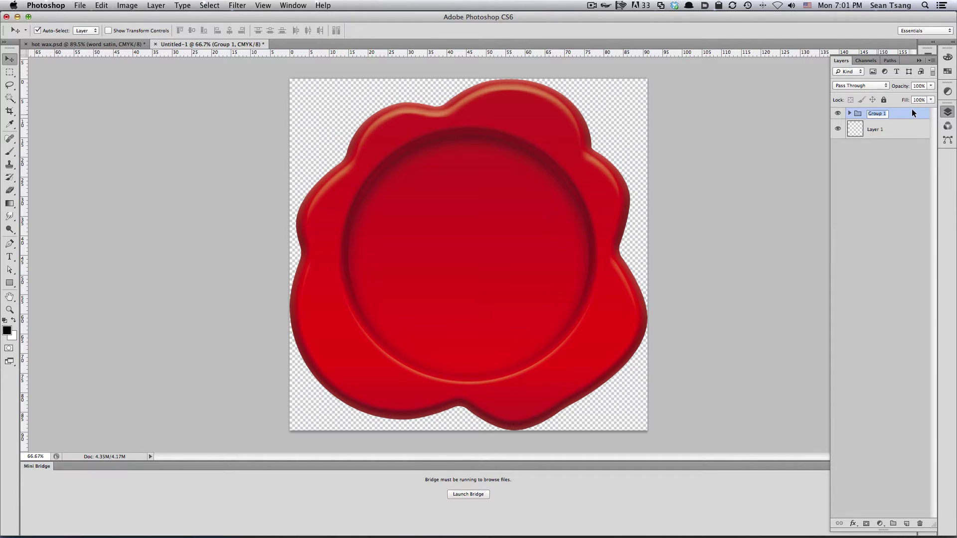
text(base)
key(Return)
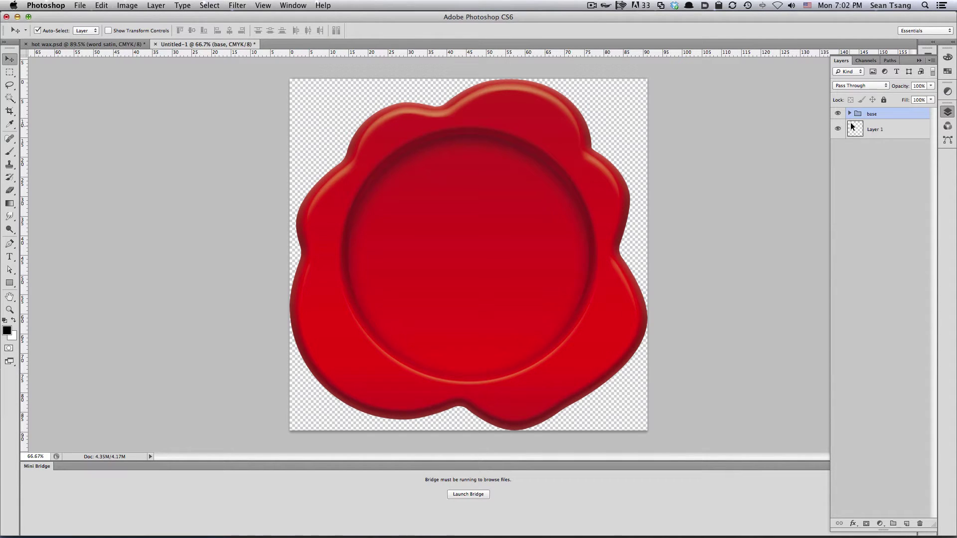
click(850, 113)
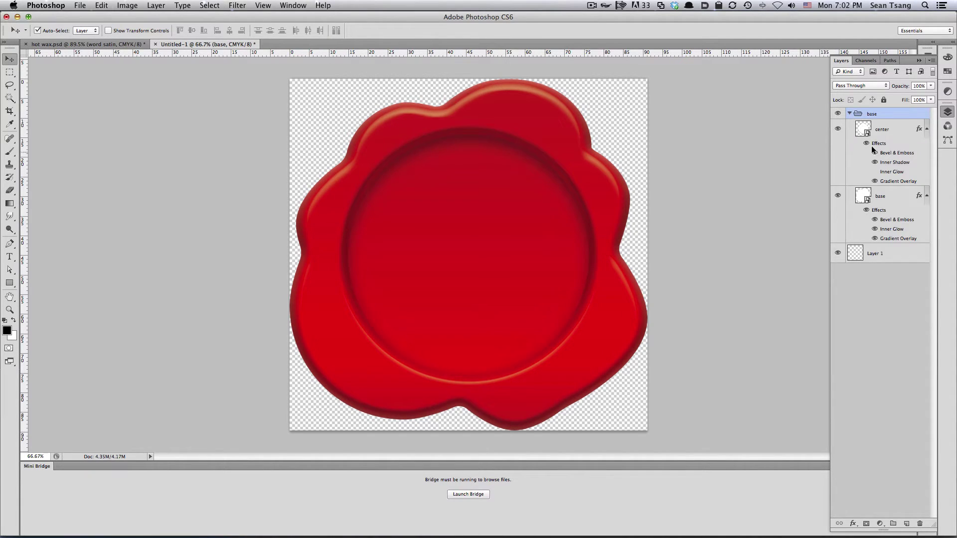
click(849, 114)
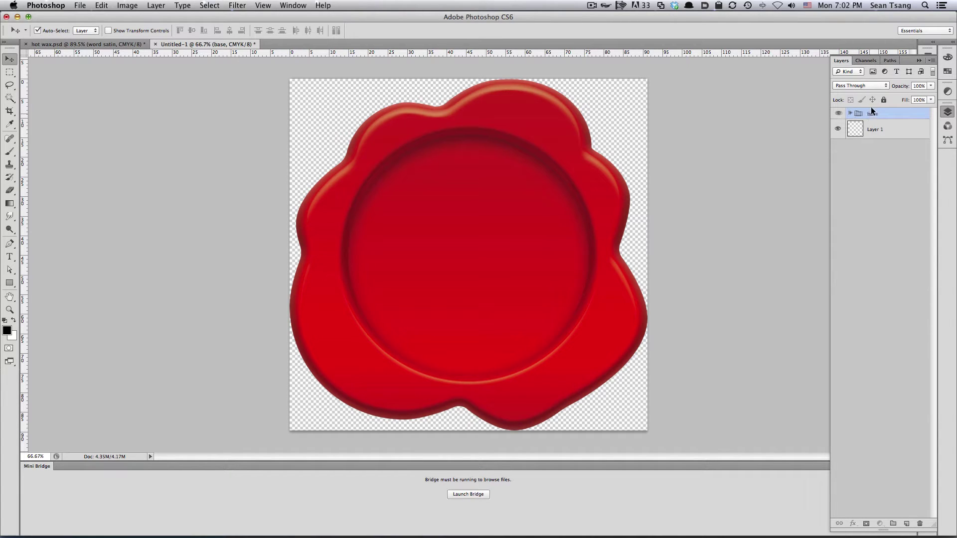
Duplicate the group as 'base copy' and place it above 'base'.
drag(869, 113, 881, 119)
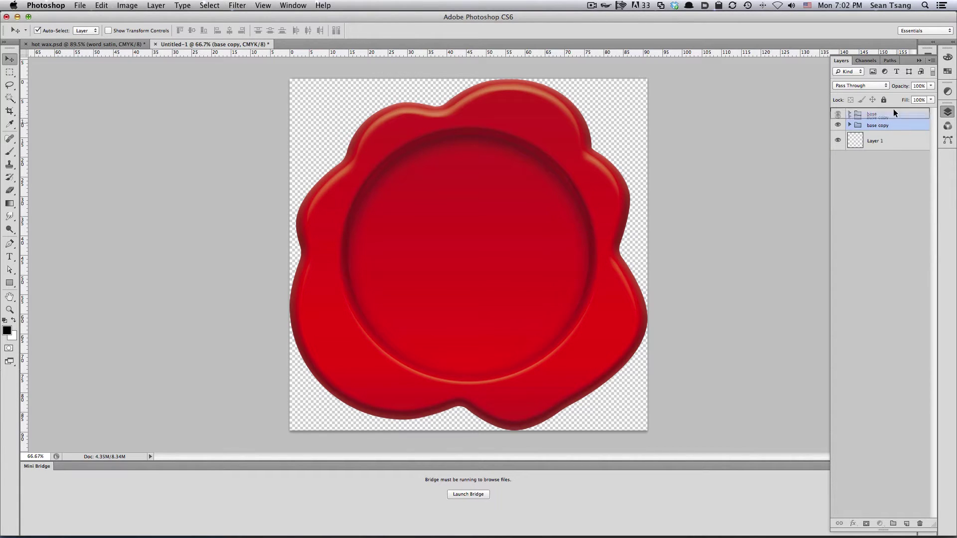
drag(878, 125, 893, 109)
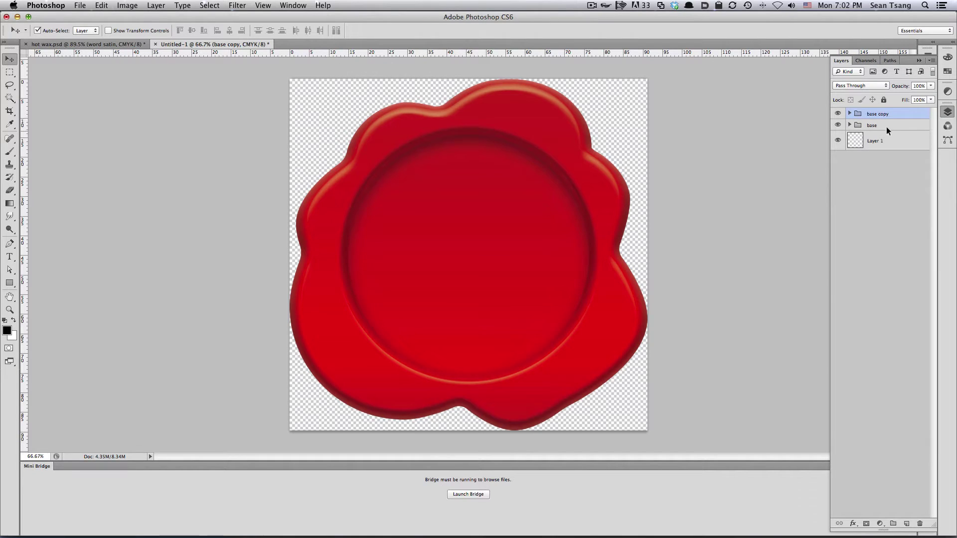
click(873, 167)
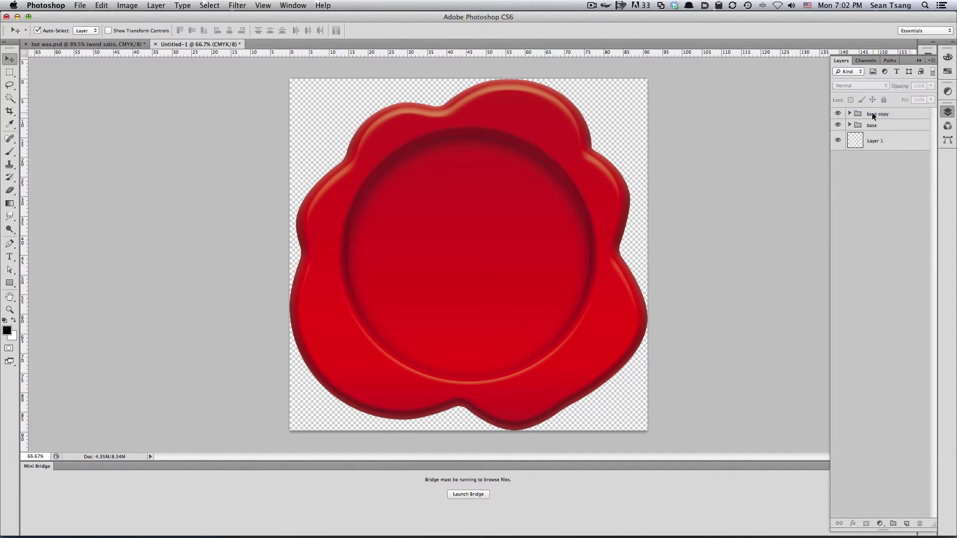
click(849, 114)
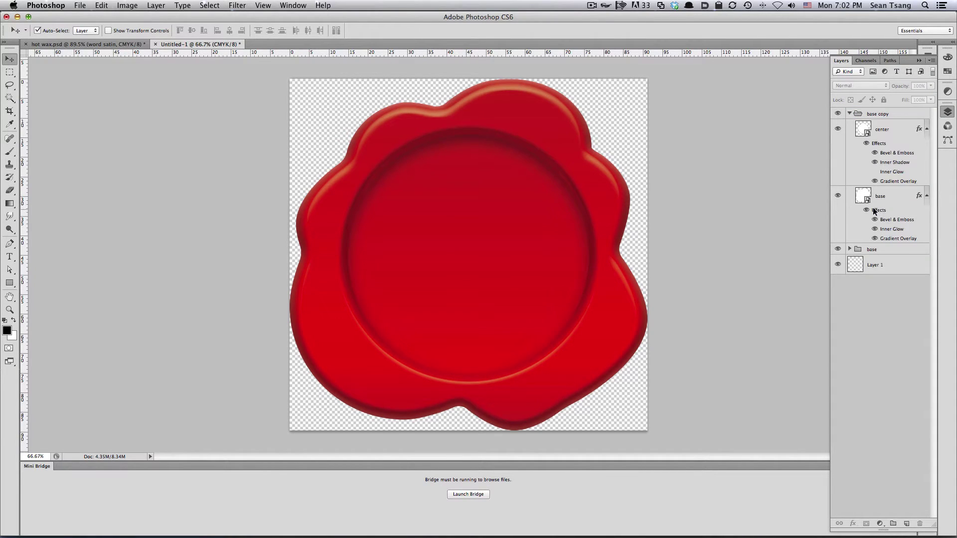
On the copied base layer, drop bevel, contour, inner glow and gradient overlay, set fill 0%, add Satin.
double_click(873, 209)
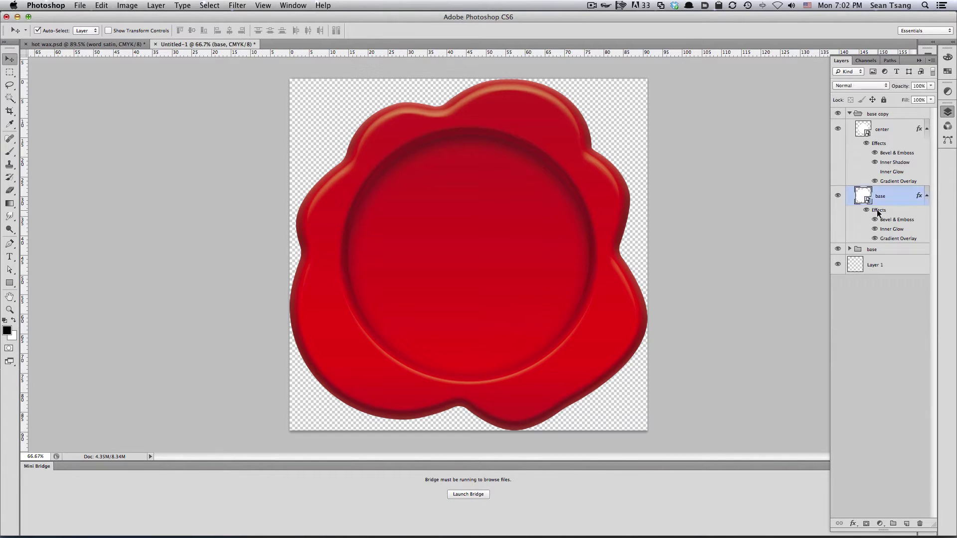
click(628, 123)
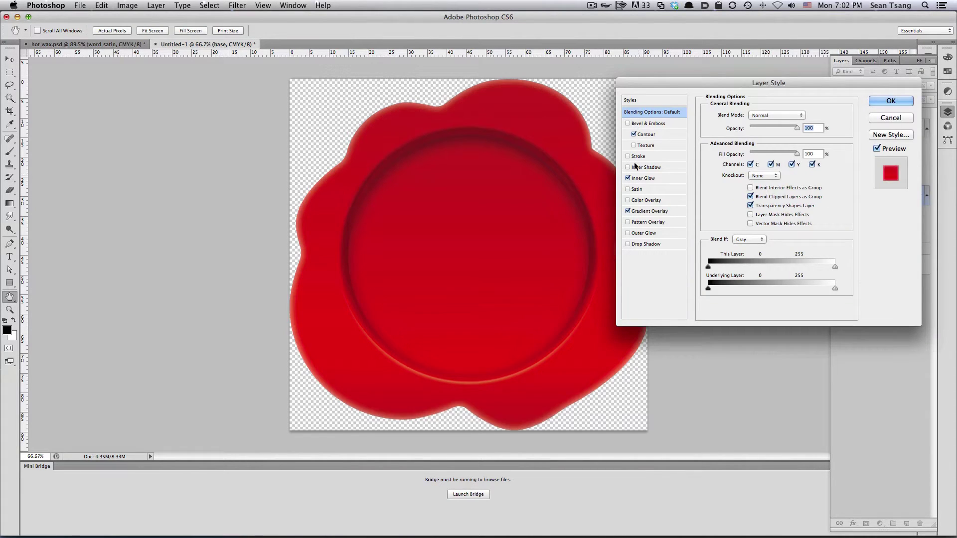
click(633, 134)
click(628, 178)
click(627, 210)
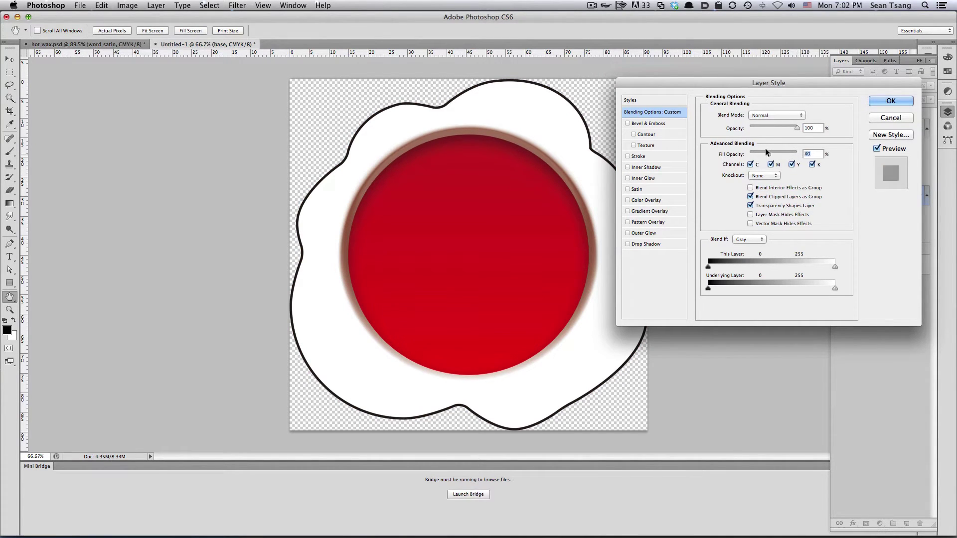
drag(800, 156, 717, 145)
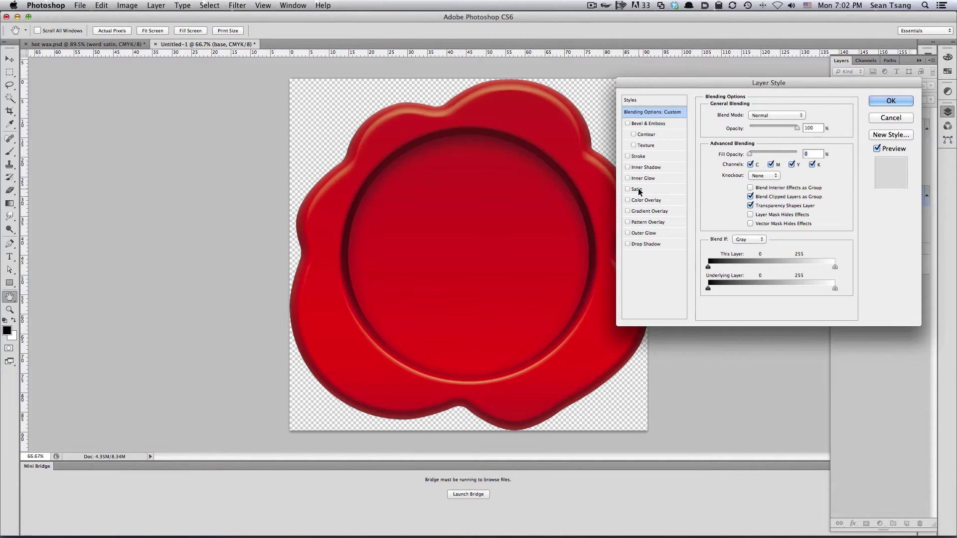
click(637, 188)
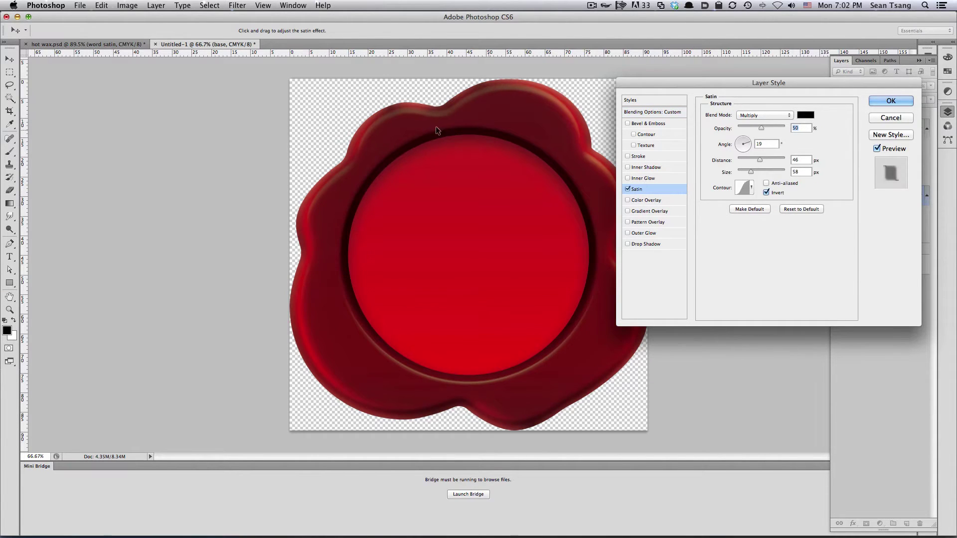
Apply a double-peak contour preset to the satin.
scroll(438, 145, up, 1)
scroll(449, 170, up, 1)
scroll(454, 172, up, 1)
scroll(451, 175, up, 2)
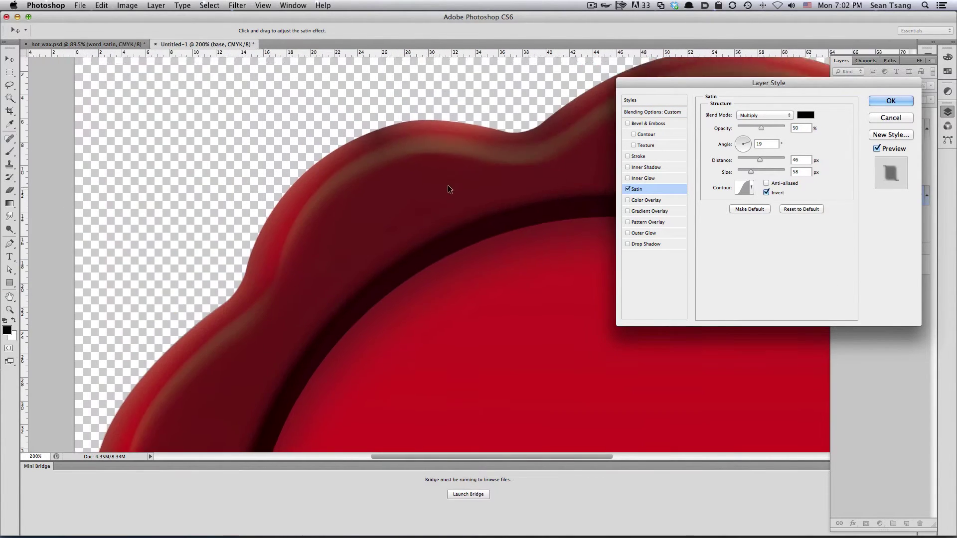
scroll(448, 184, up, 2)
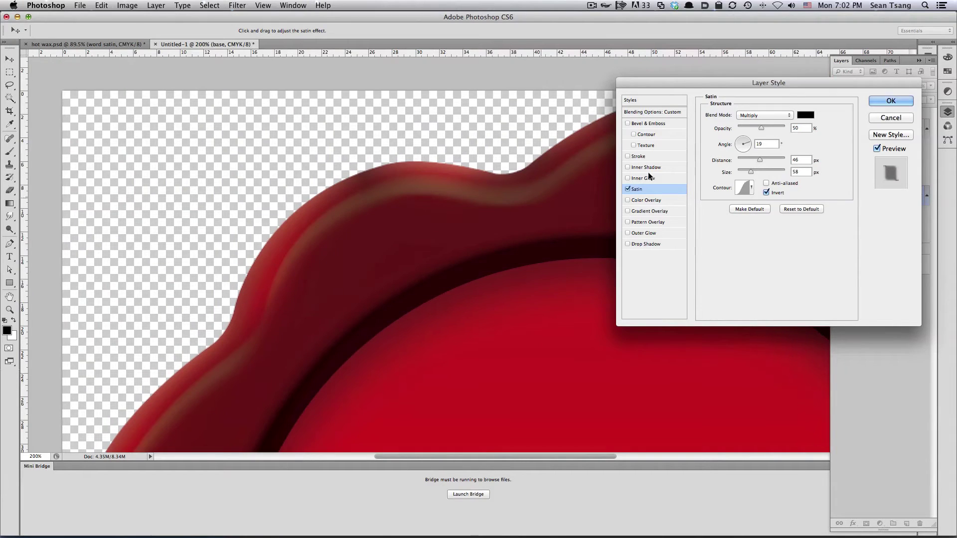
click(751, 188)
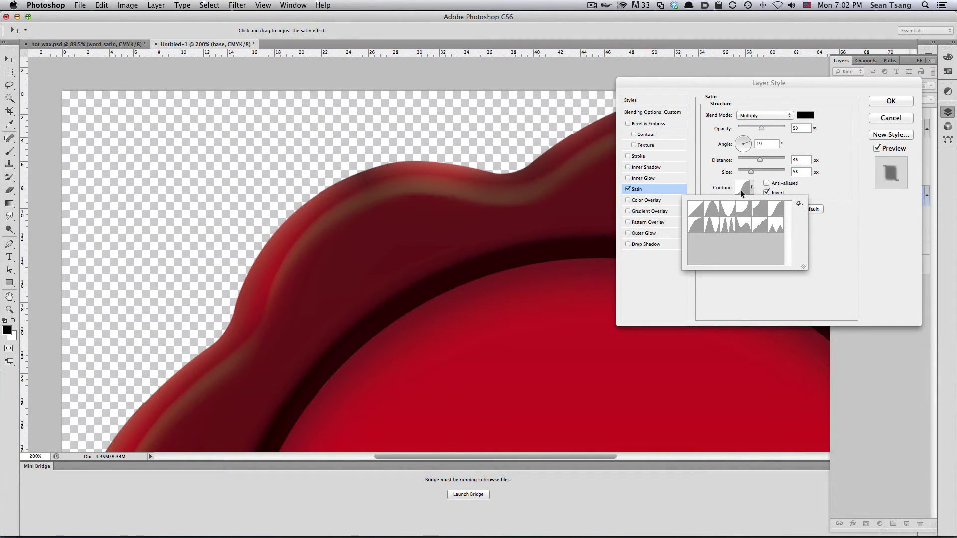
click(728, 224)
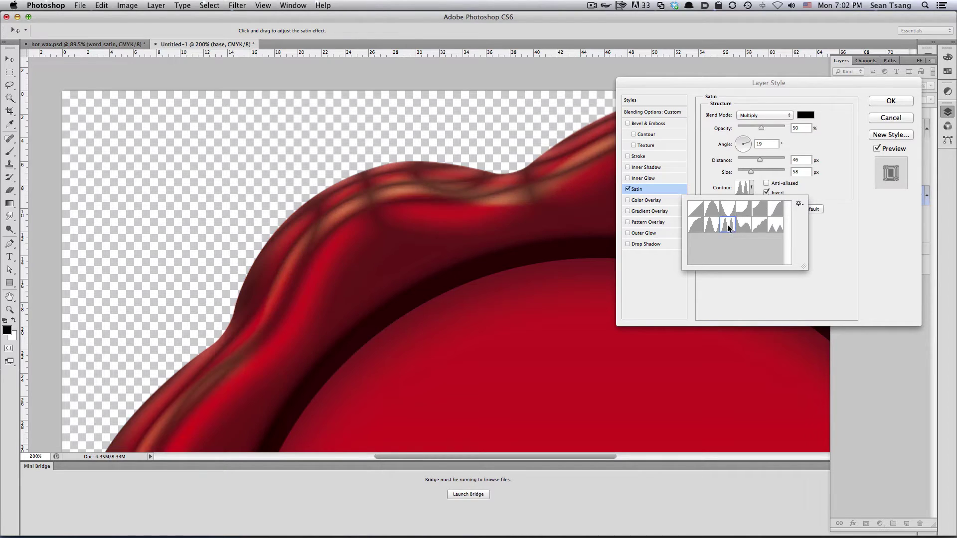
click(845, 207)
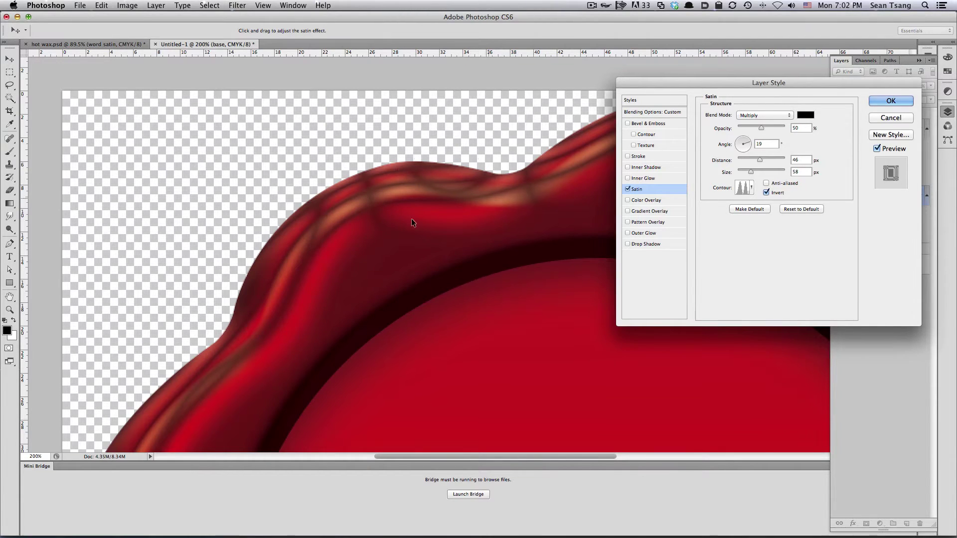
Set the satin Size to 57 and Distance to 43.
scroll(411, 222, right, 8)
scroll(411, 222, up, 3)
drag(751, 172, 749, 171)
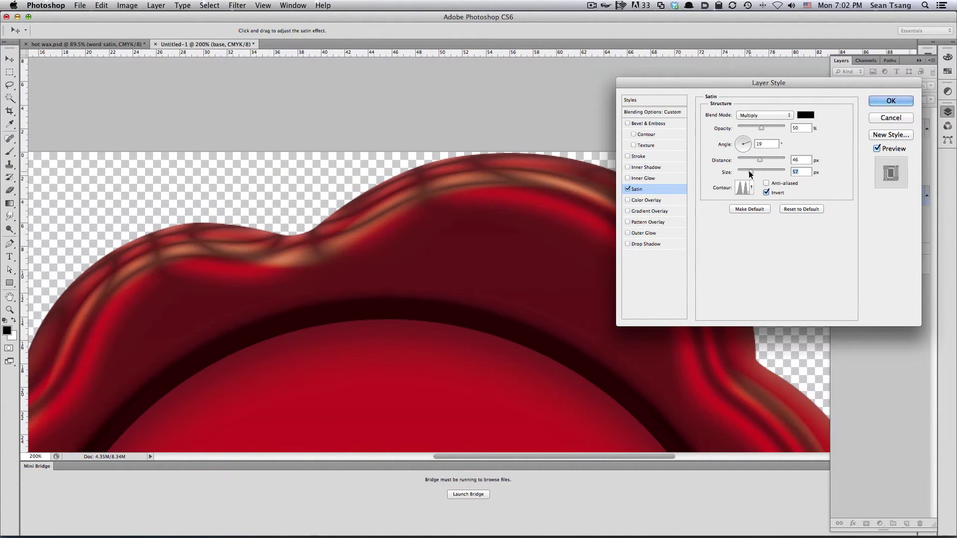
click(758, 160)
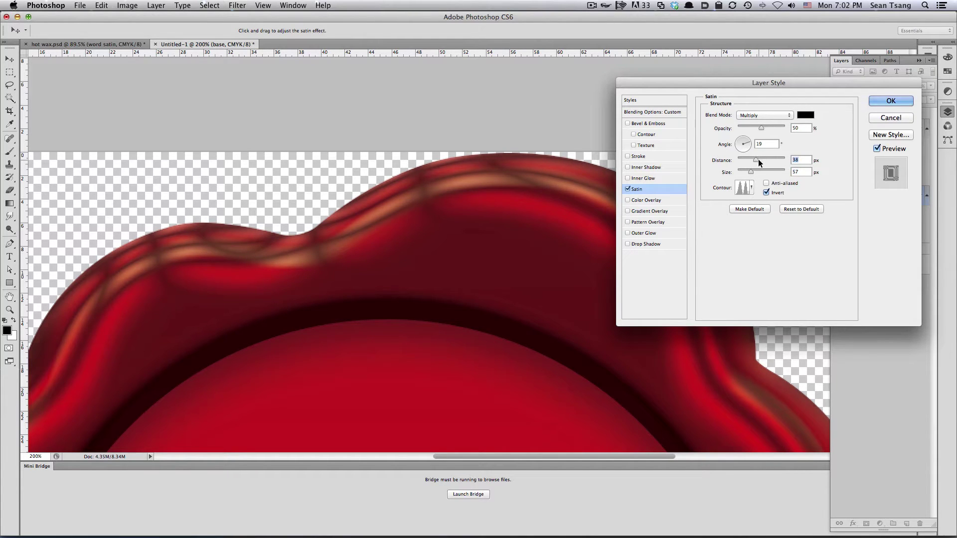
click(758, 160)
mouse_move(262, 264)
mouse_down()
mouse_move(383, 150)
mouse_move(421, 171)
mouse_up()
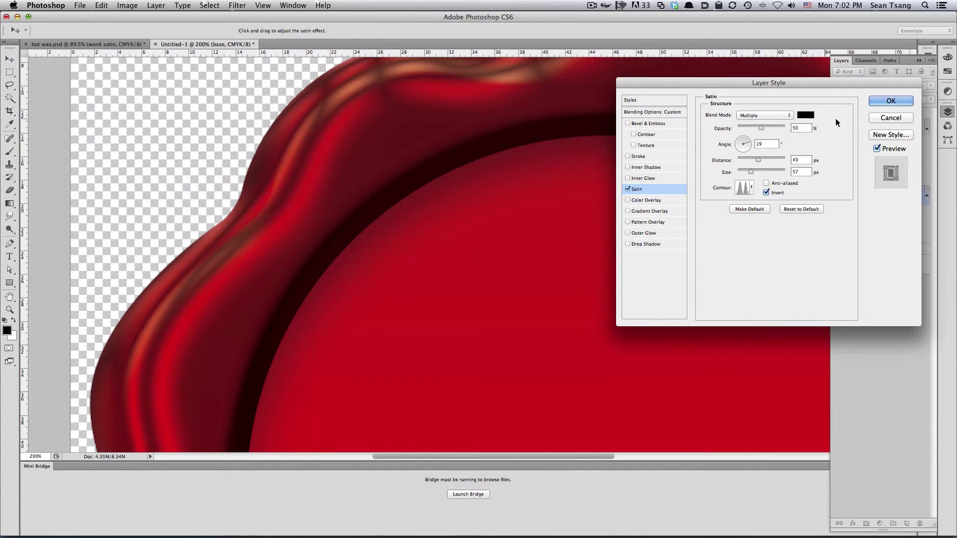
Change the satin colour from black to a deep red.
click(805, 115)
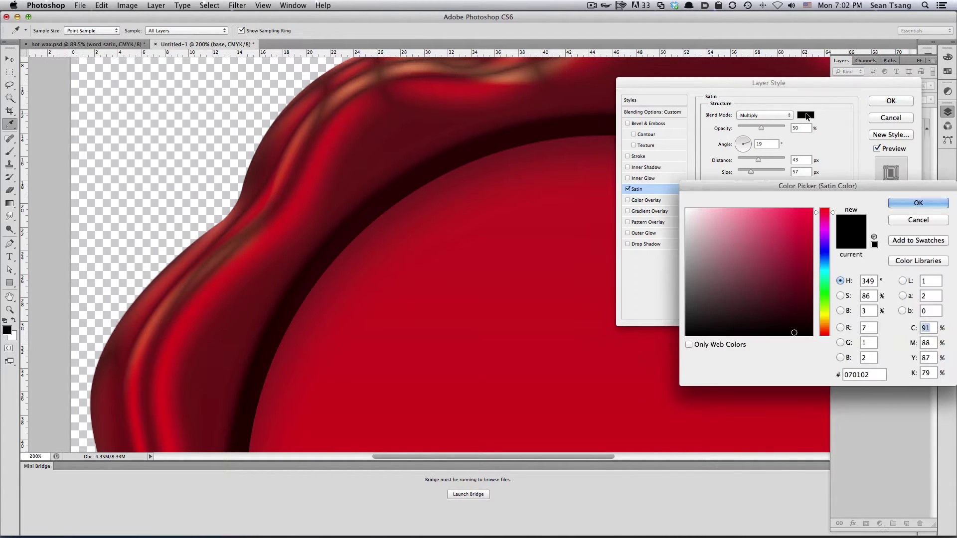
drag(805, 186, 724, 158)
click(743, 297)
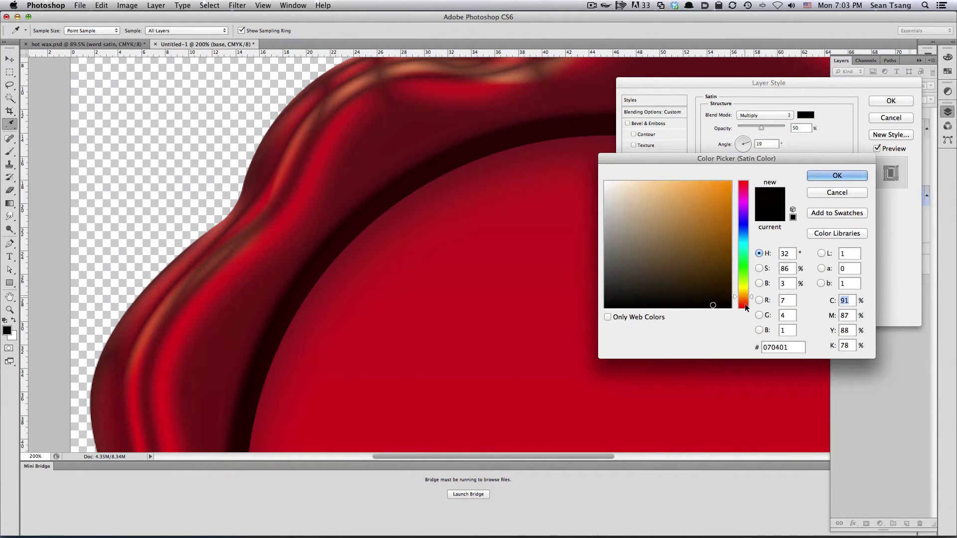
drag(660, 214, 676, 175)
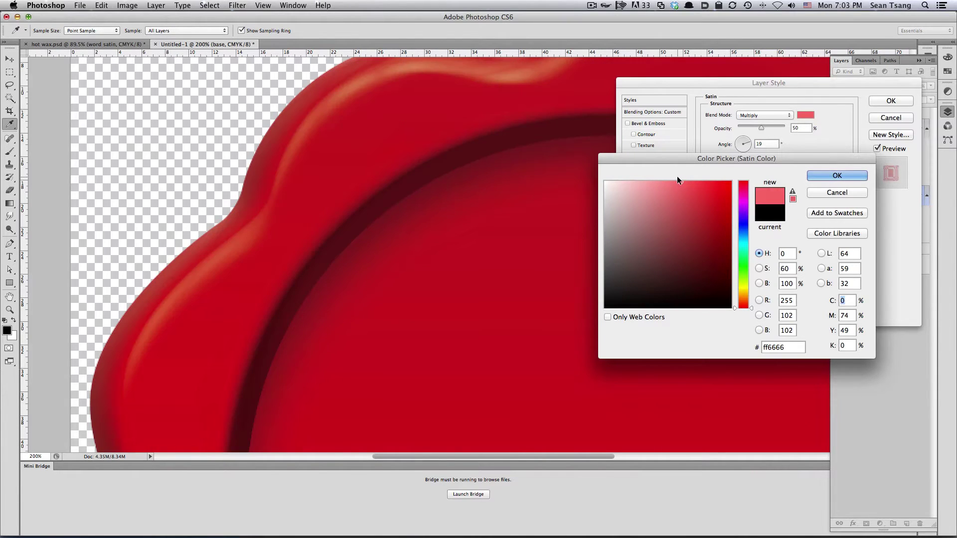
scroll(421, 210, up, 5)
click(703, 185)
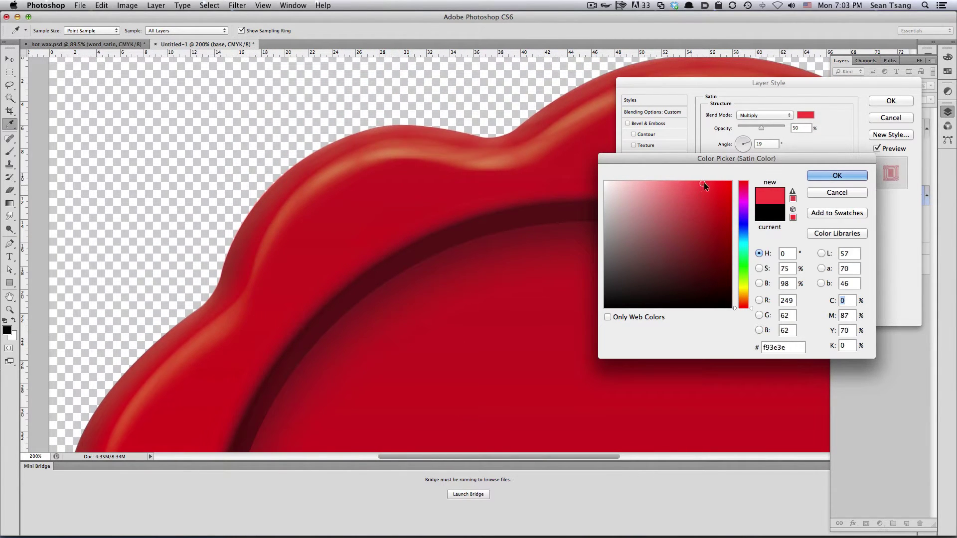
drag(704, 184, 716, 205)
scroll(390, 247, down, 1)
scroll(465, 244, down, 1)
scroll(404, 201, down, 1)
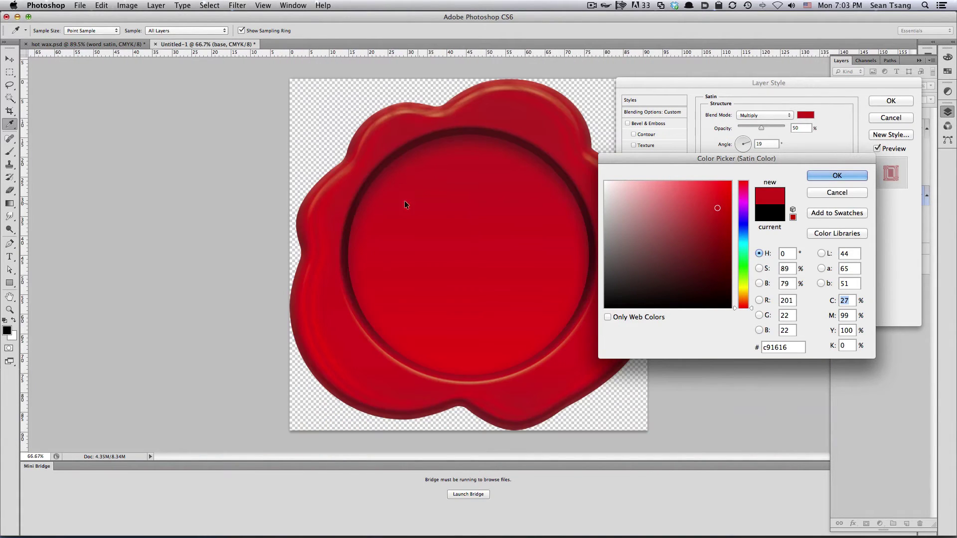
click(837, 176)
Switch the satin to a brighter red and raise its opacity to about 70%.
scroll(456, 135, up, 1)
scroll(419, 229, up, 1)
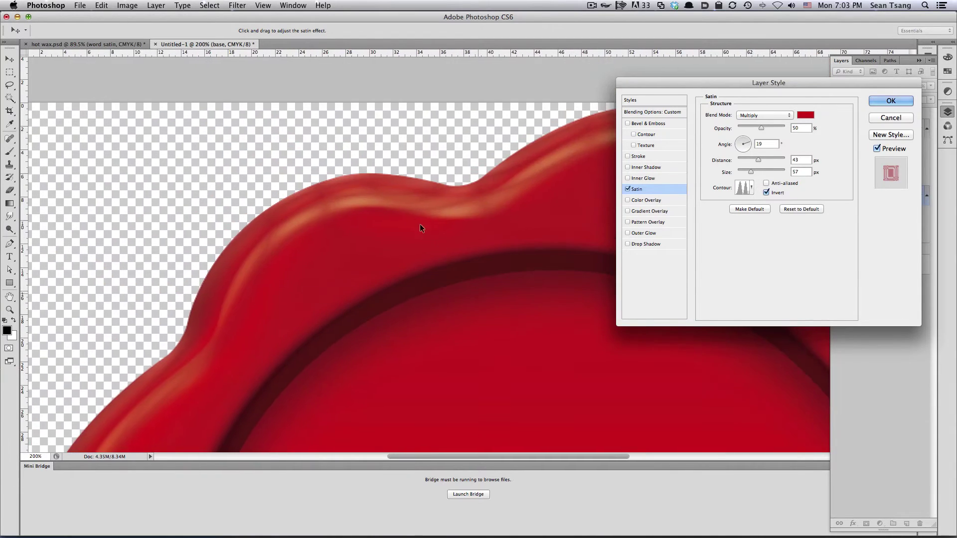
scroll(420, 228, up, 1)
click(806, 115)
mouse_move(699, 193)
mouse_down()
mouse_move(692, 182)
mouse_move(705, 192)
mouse_up()
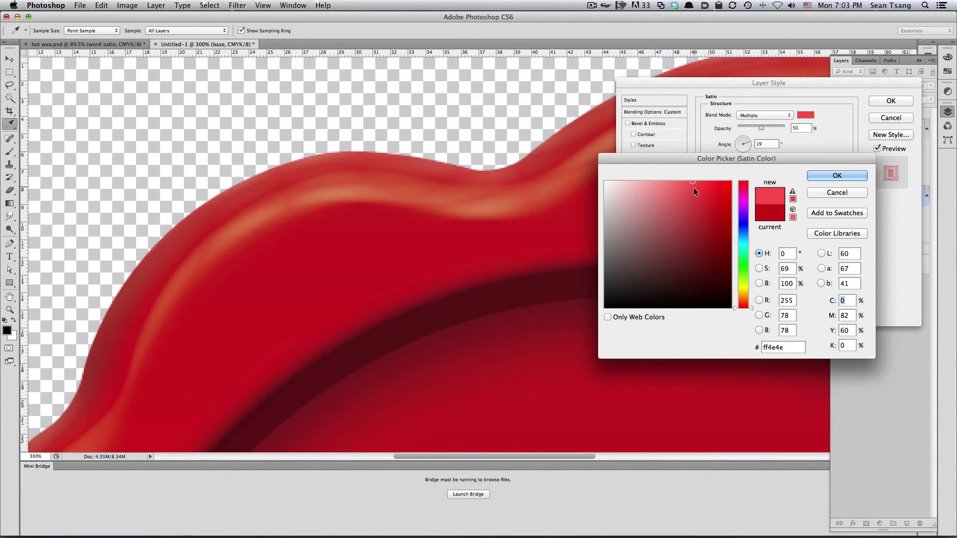
click(837, 176)
drag(762, 127, 771, 127)
scroll(292, 217, right, 5)
Zoom out and pan to review the red inverted Multiply satin across the whole seal.
scroll(405, 196, right, 3)
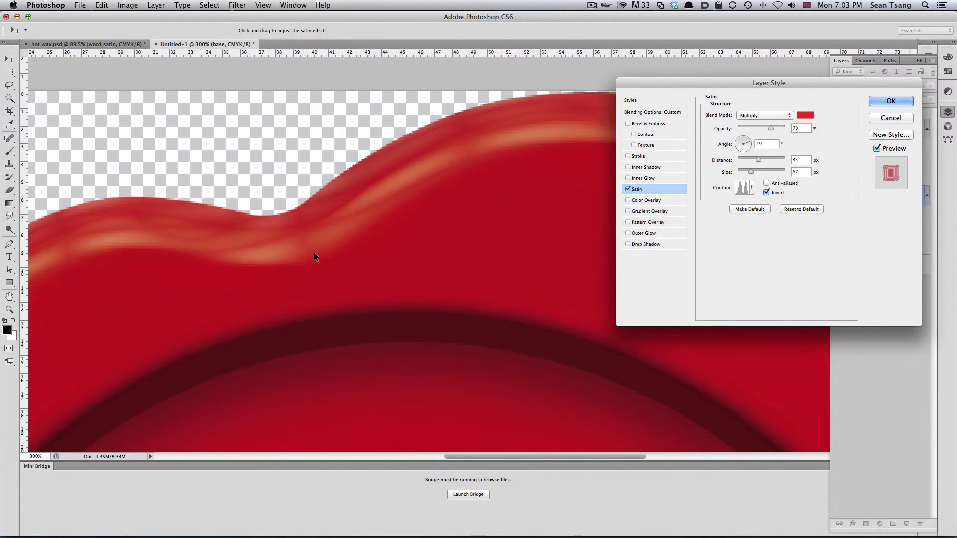
scroll(310, 271, left, 5)
key(super+minus)
key(super+minus)
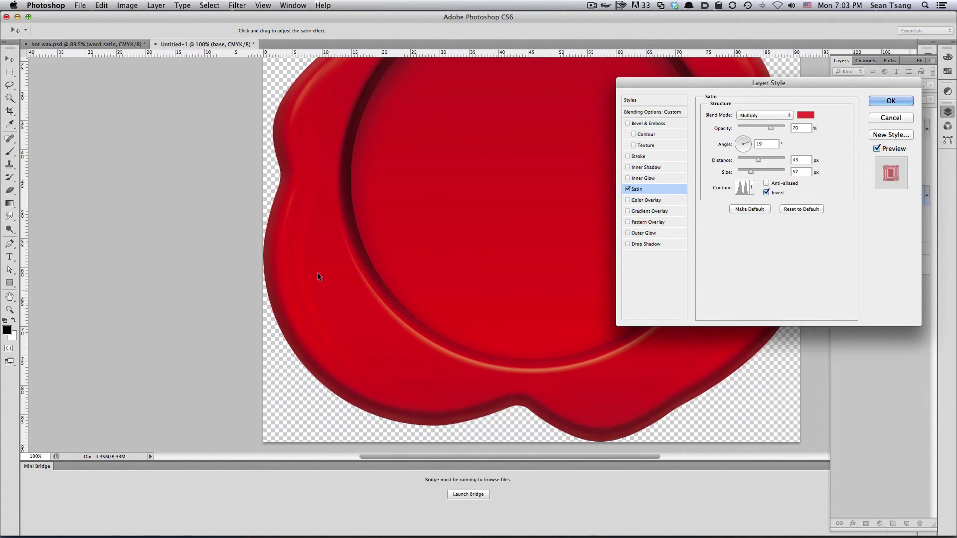
scroll(300, 175, up, 5)
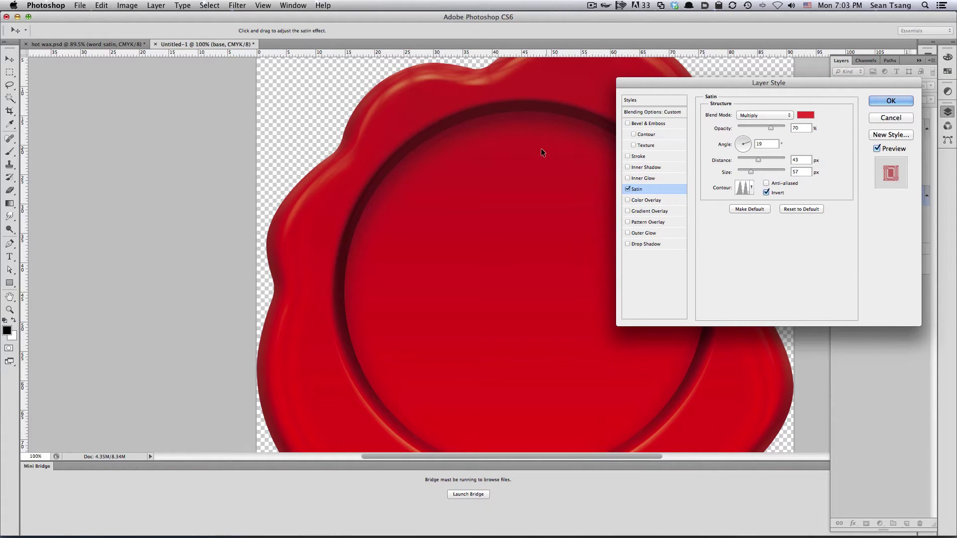
scroll(541, 152, right, 5)
scroll(426, 235, up, 3)
scroll(349, 219, up, 2)
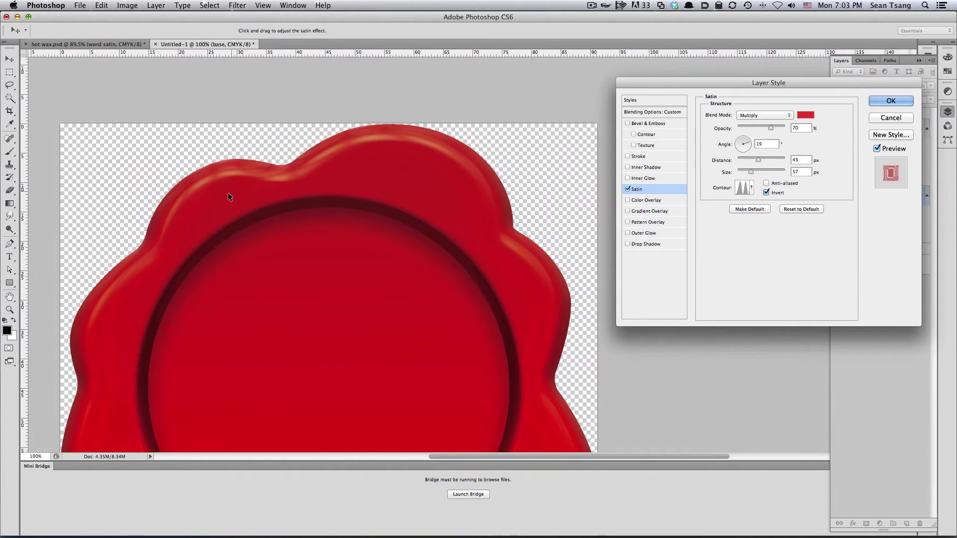
alt+scroll(366, 229, down, 1)
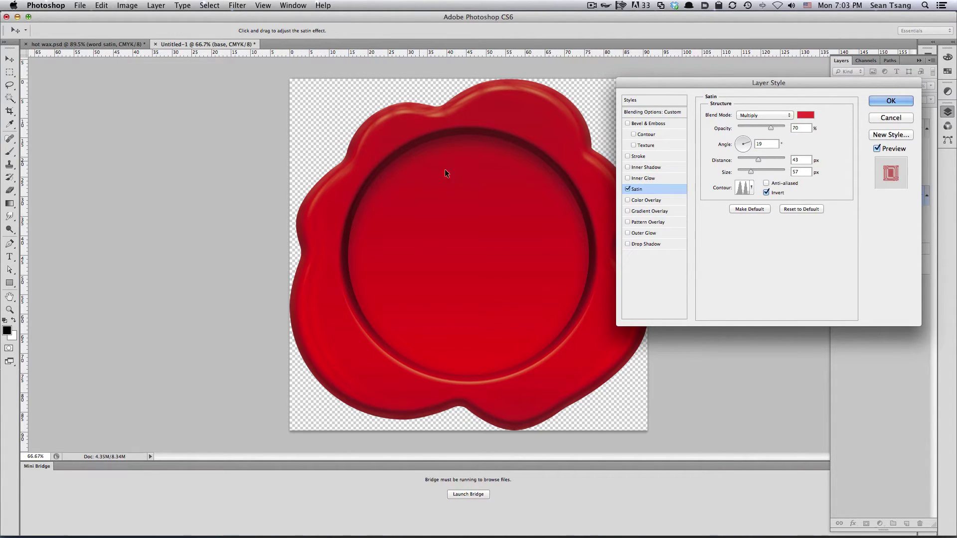
Commit the satin effect and copy the base layer's effects onto the center layer.
key(super+plus)
click(890, 100)
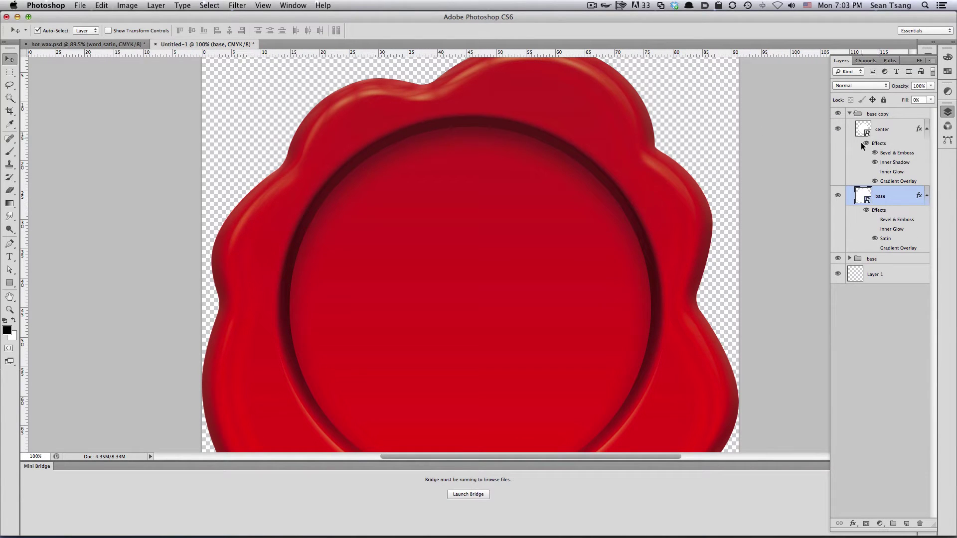
mouse_move(878, 209)
mouse_down()
mouse_move(883, 146)
mouse_move(900, 173)
mouse_up()
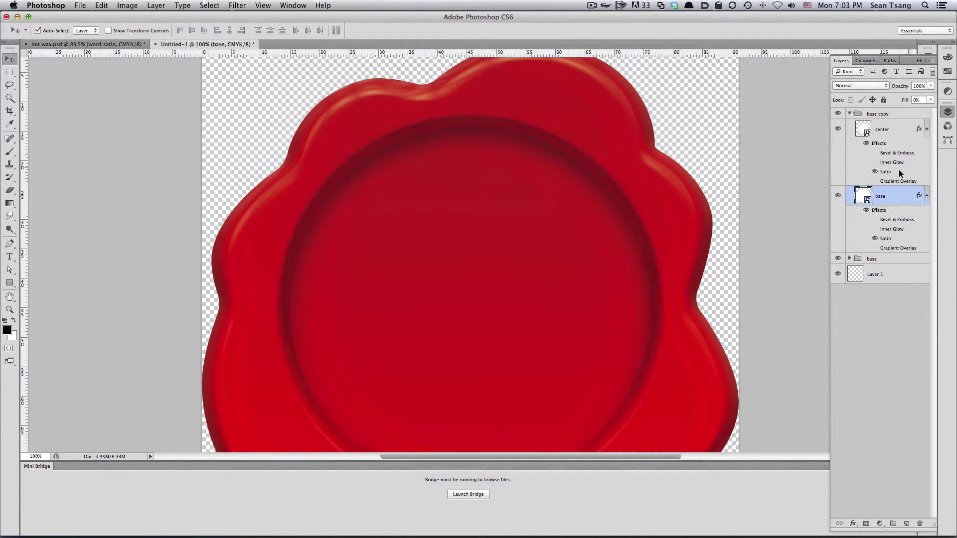
click(883, 142)
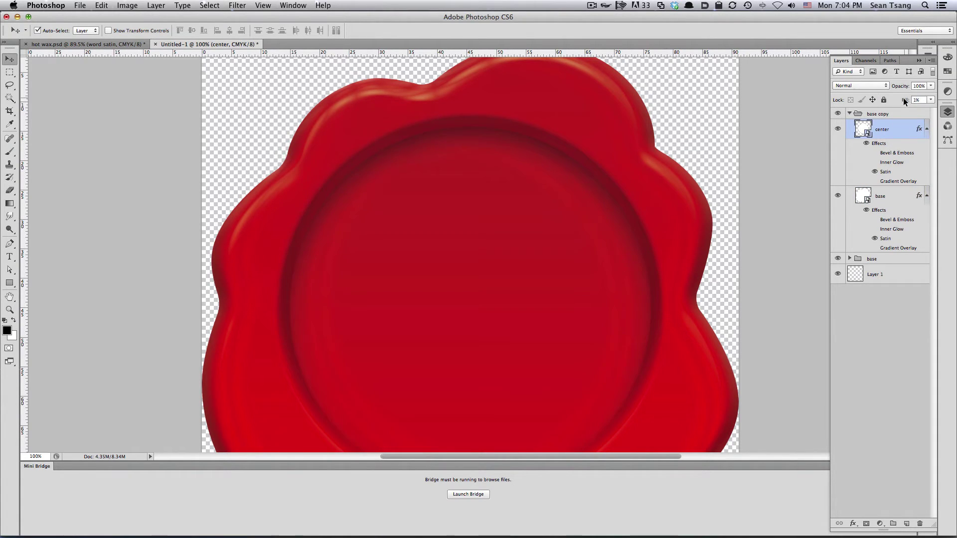
Duplicate the base layer as base copy 2.
scroll(453, 246, down, 2)
scroll(452, 246, down, 4)
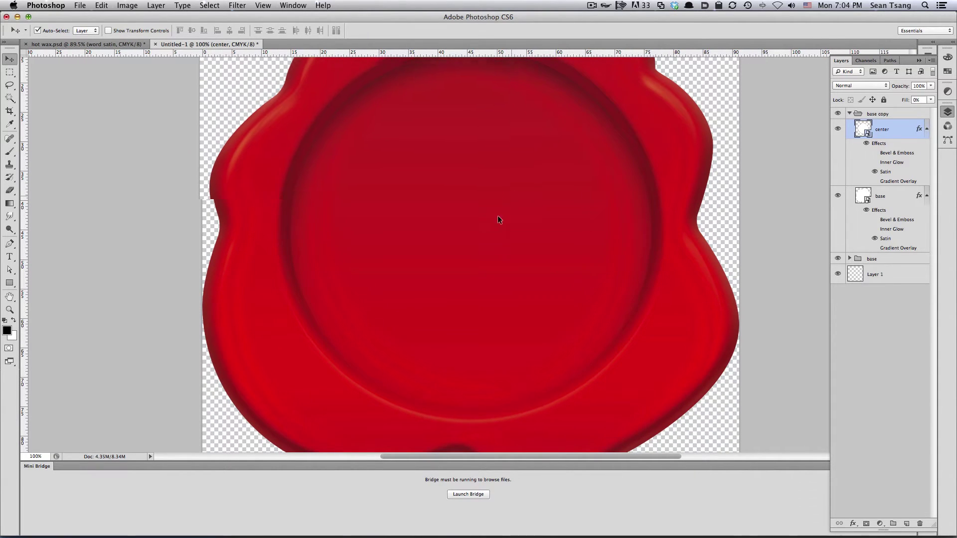
scroll(479, 234, up, 3)
scroll(478, 234, right, 2)
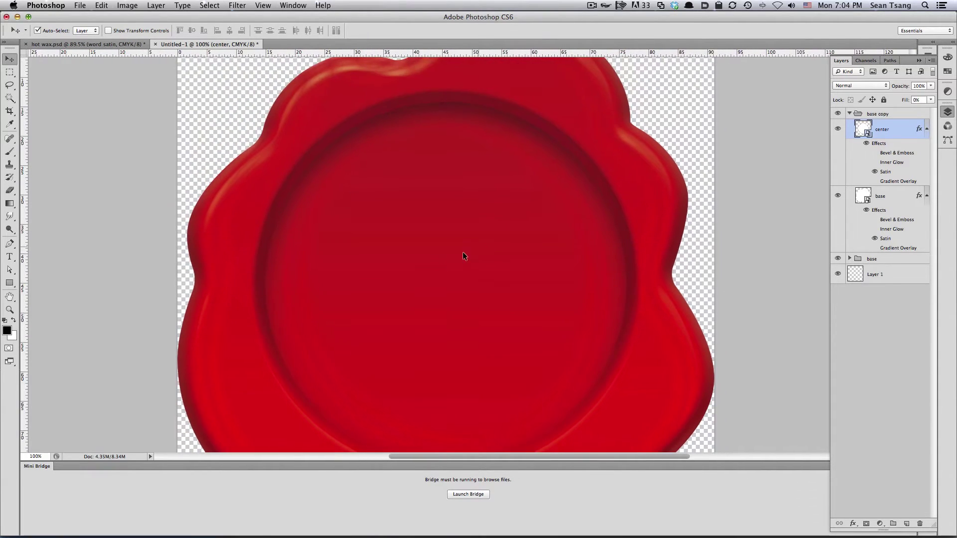
click(892, 197)
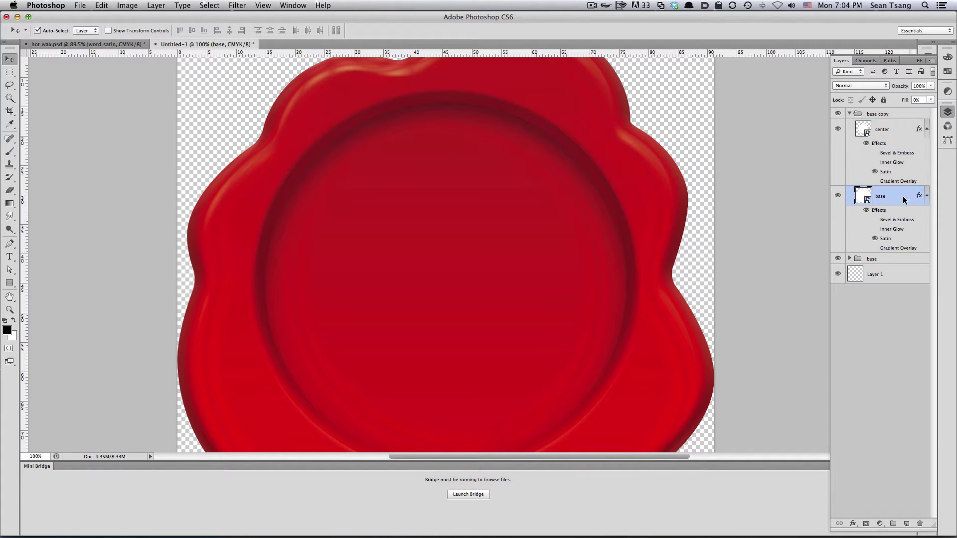
drag(903, 200, 883, 184)
Move base copy 2 out of the group, rename the group 'overlap', and make the copy effect-free at 100% Fill.
key(ctrl+bracketright)
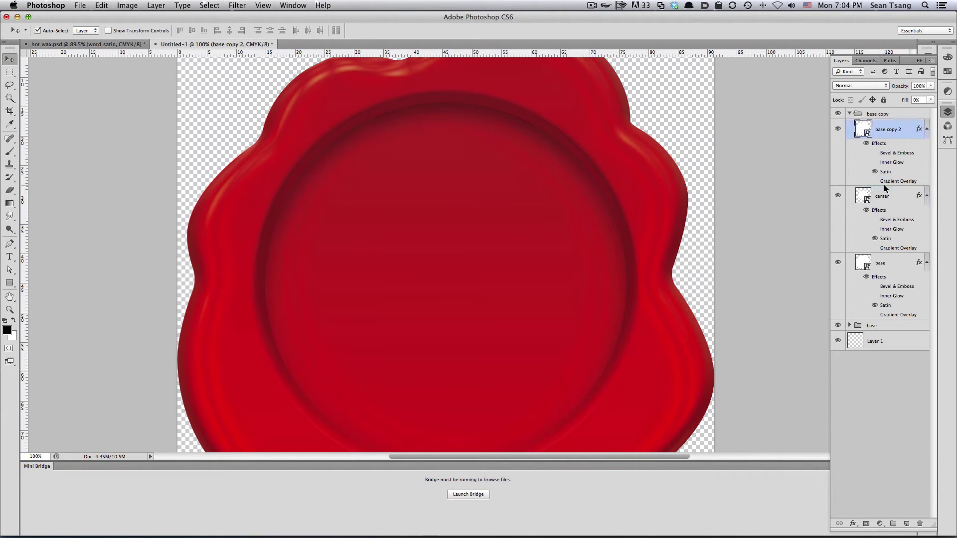
key(ctrl+bracketright)
click(880, 180)
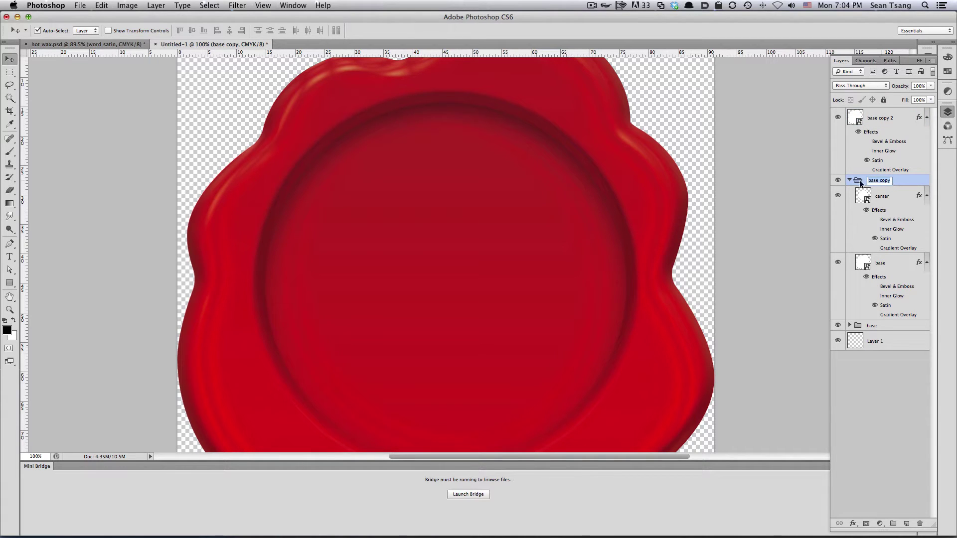
text(op)
text(lap)
key(Return)
drag(877, 132, 919, 523)
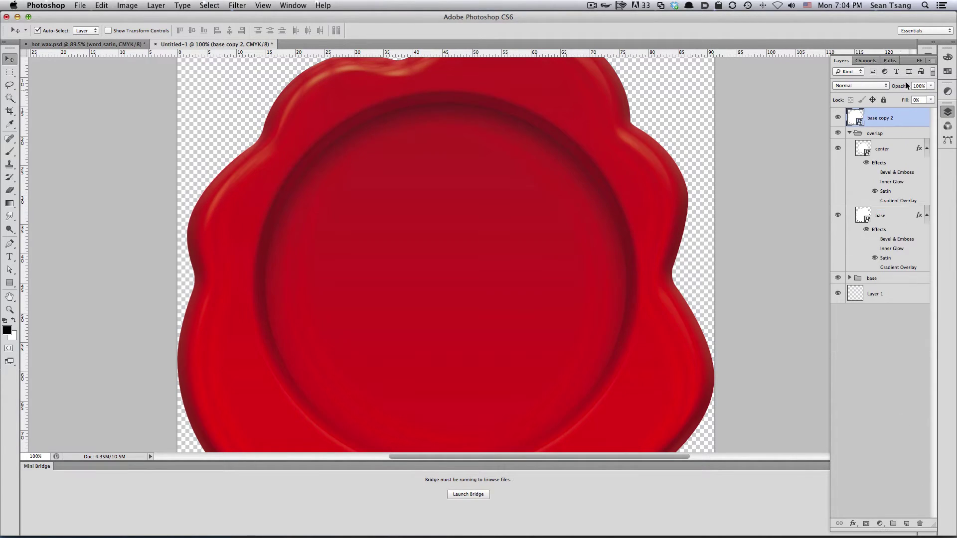
text(100)
key(Return)
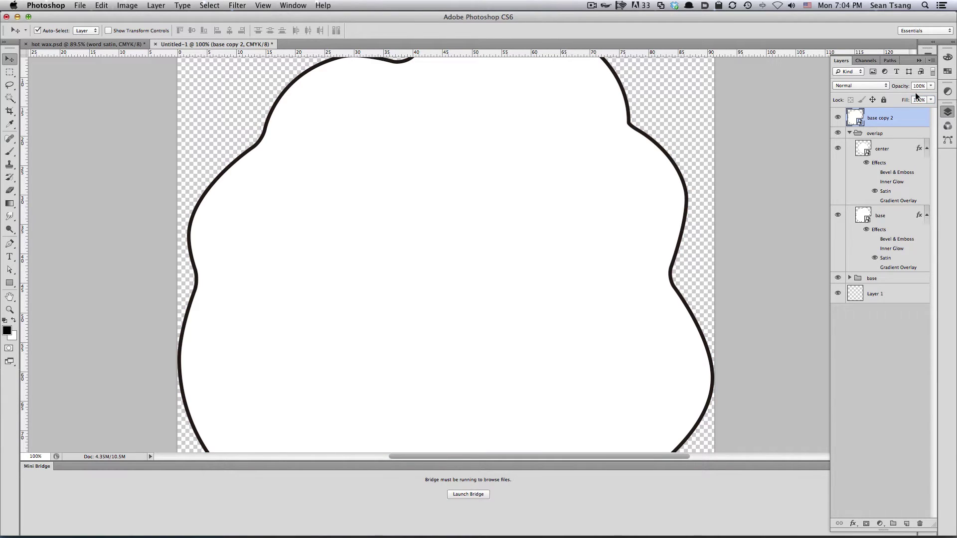
Add white-filled Layer 2 and Layer 3, clipped to base copy 2.
click(906, 524)
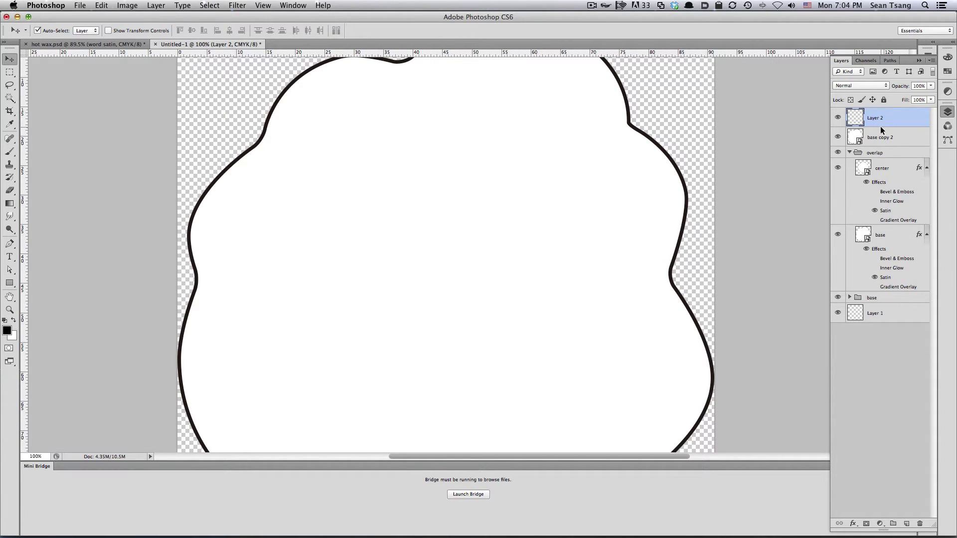
alt+click(881, 127)
key(ctrl+BackSpace)
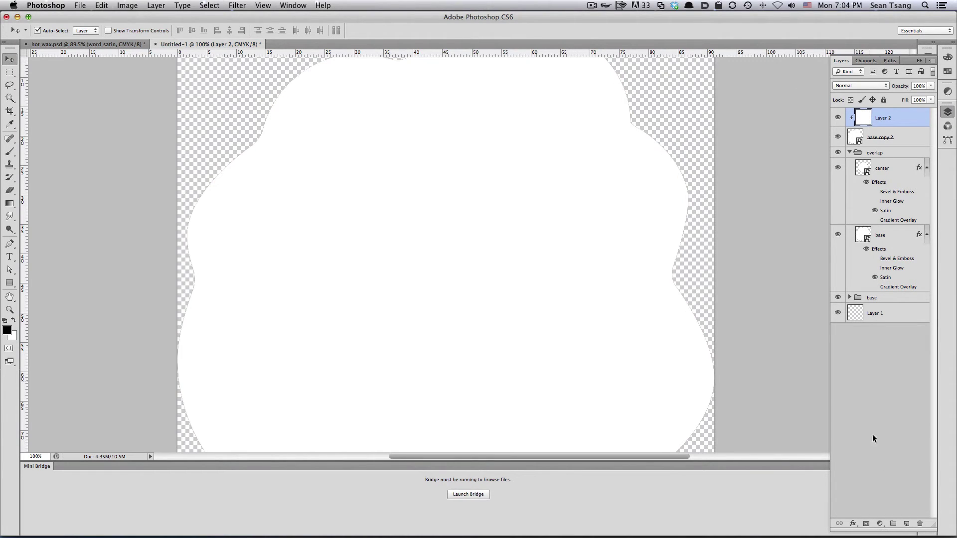
click(906, 524)
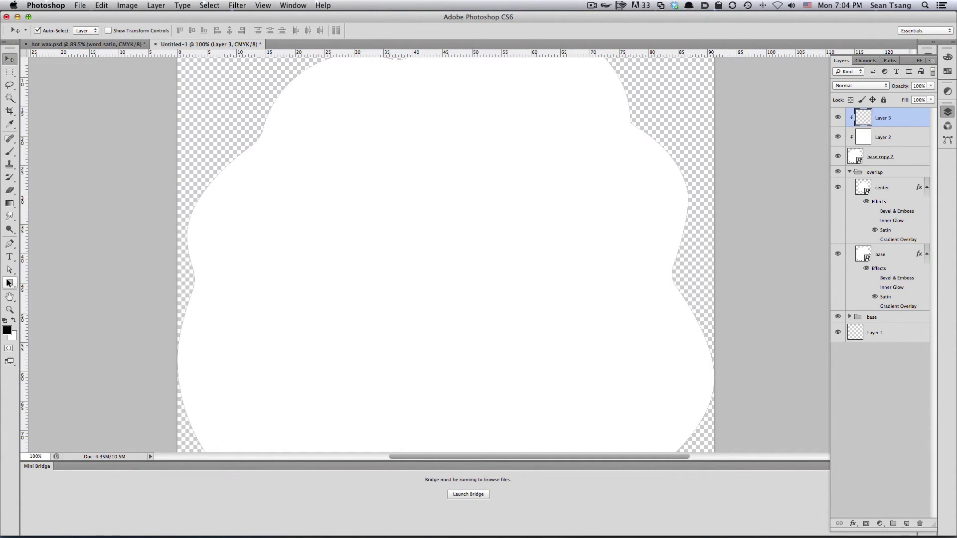
key(alt+BackSpace)
key(ctrl+BackSpace)
Apply Add Noise to Layer 3: Amount 15%, Uniform distribution, Monochromatic.
click(231, 4)
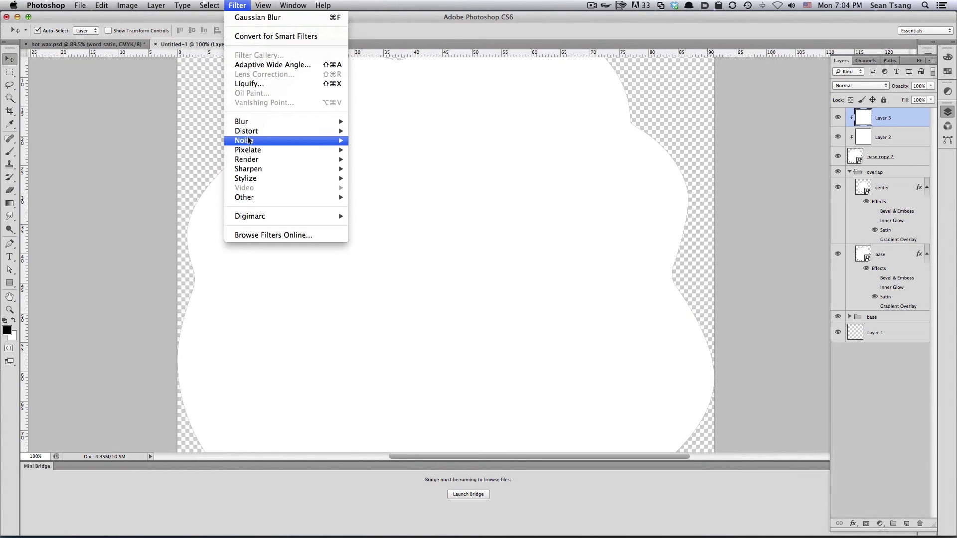
mouse_move(247, 141)
click(379, 143)
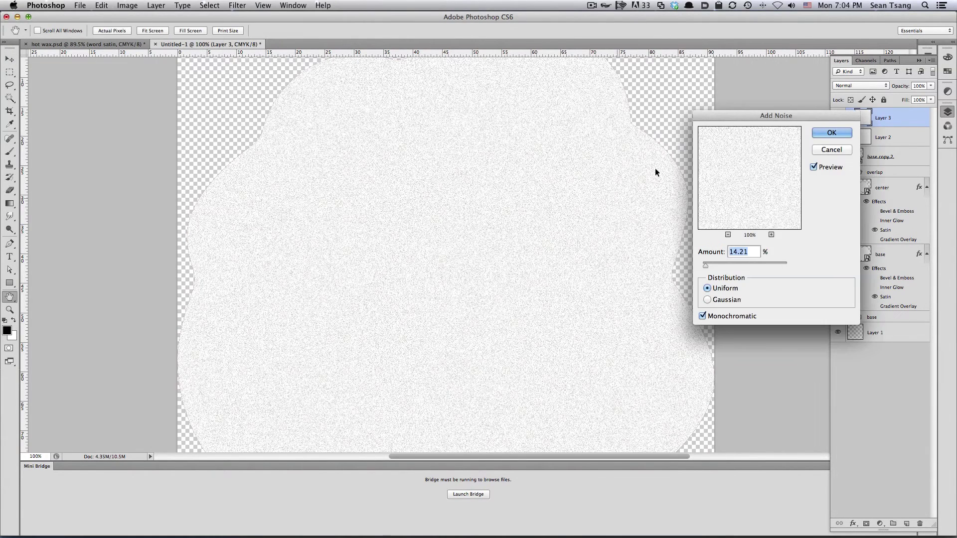
drag(726, 112, 608, 102)
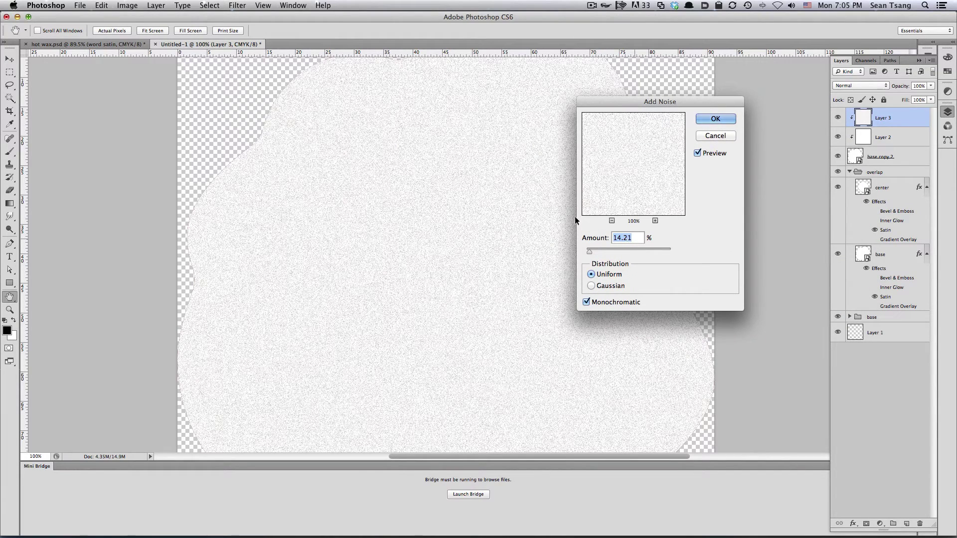
text(15)
key(Tab)
click(612, 287)
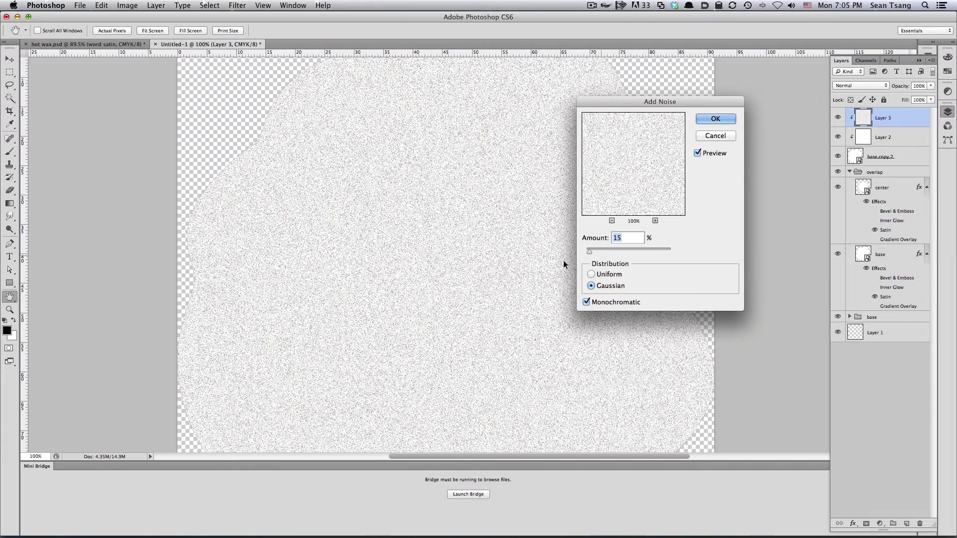
click(621, 275)
click(612, 286)
click(617, 273)
scroll(354, 249, up, 3)
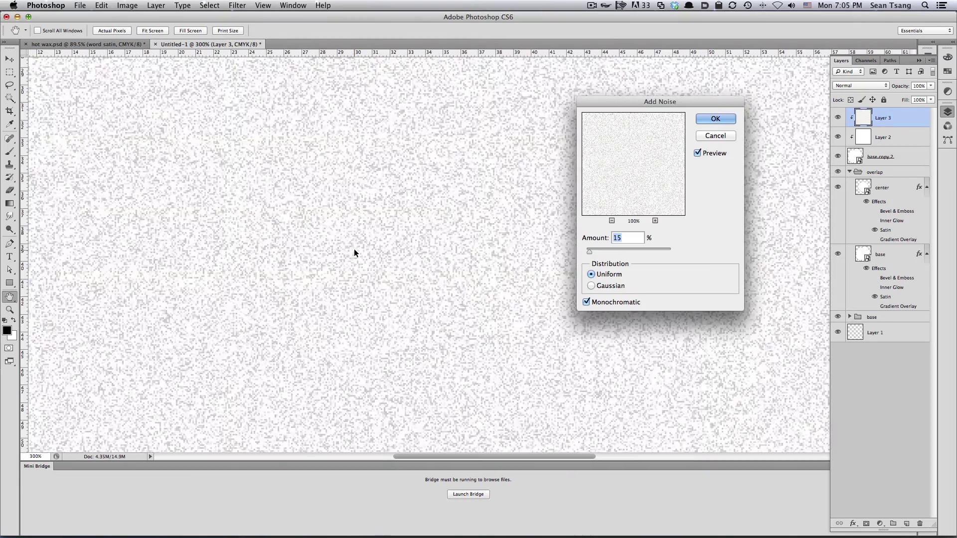
click(594, 286)
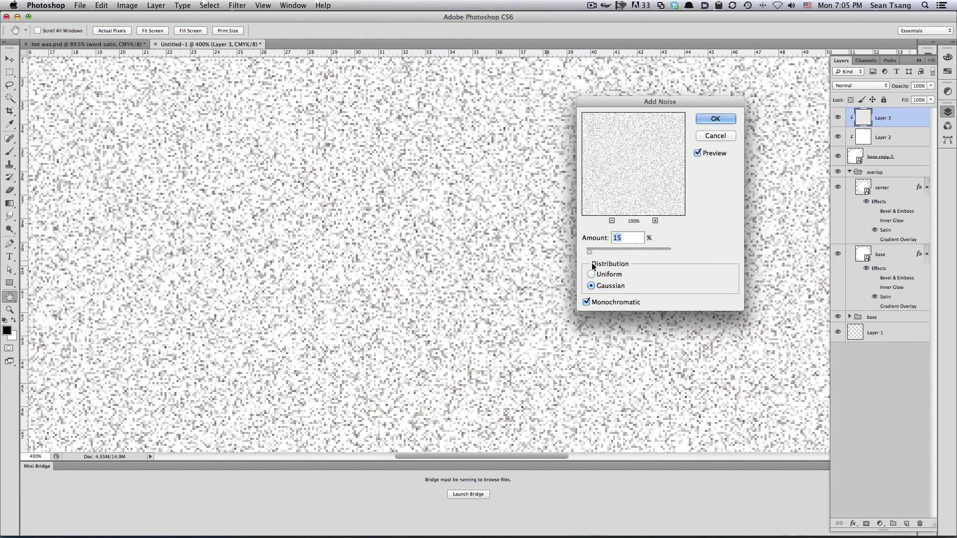
click(606, 275)
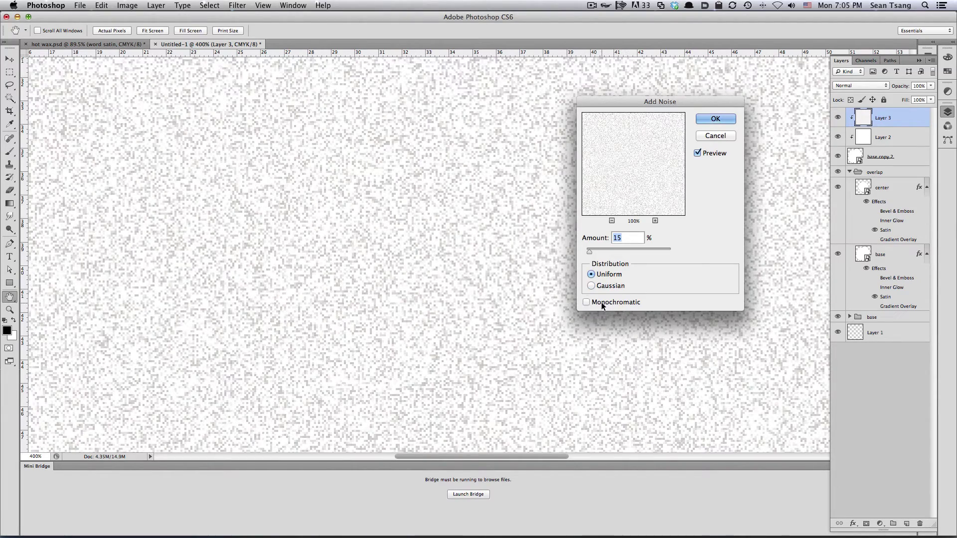
click(587, 301)
click(587, 301)
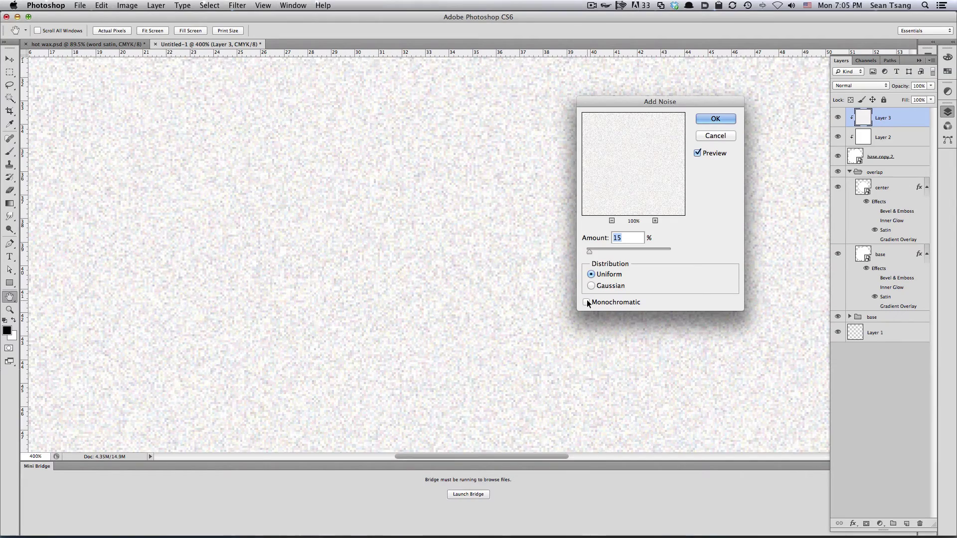
click(724, 120)
Rename base copy 2 to 'noise'.
key(v)
click(859, 155)
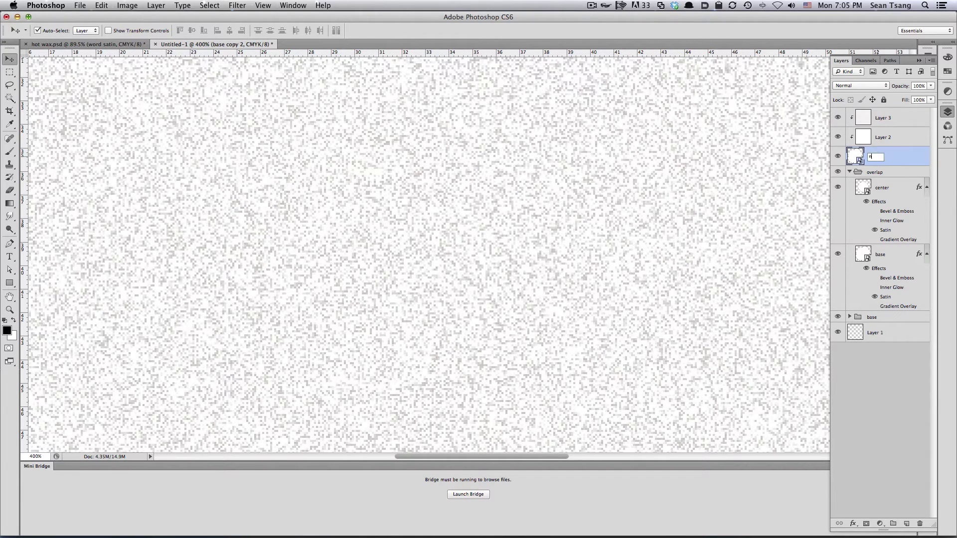
text(noise)
key(Return)
Try Darken, then set the noise layer's blend mode to Color Burn.
click(864, 85)
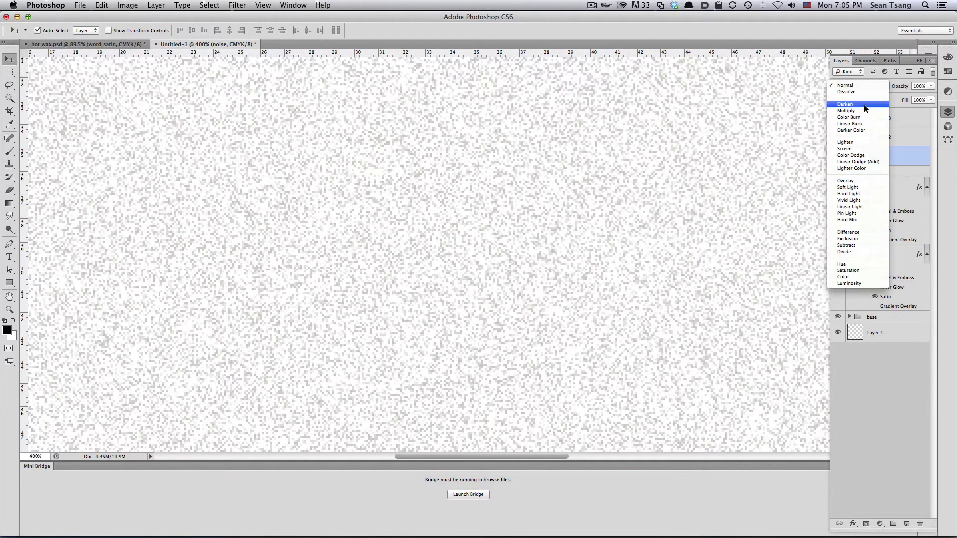
click(860, 104)
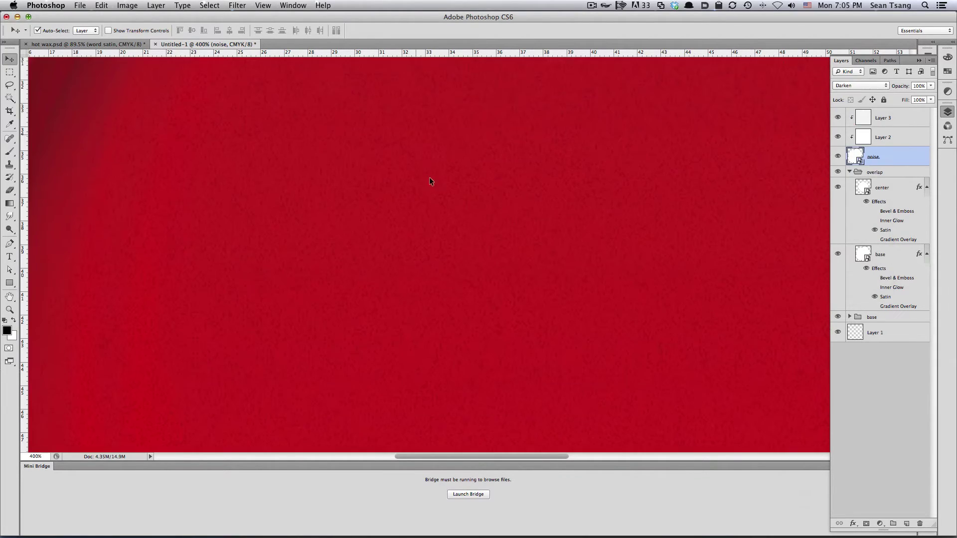
scroll(505, 347, up, 5)
scroll(461, 323, left, 5)
click(874, 86)
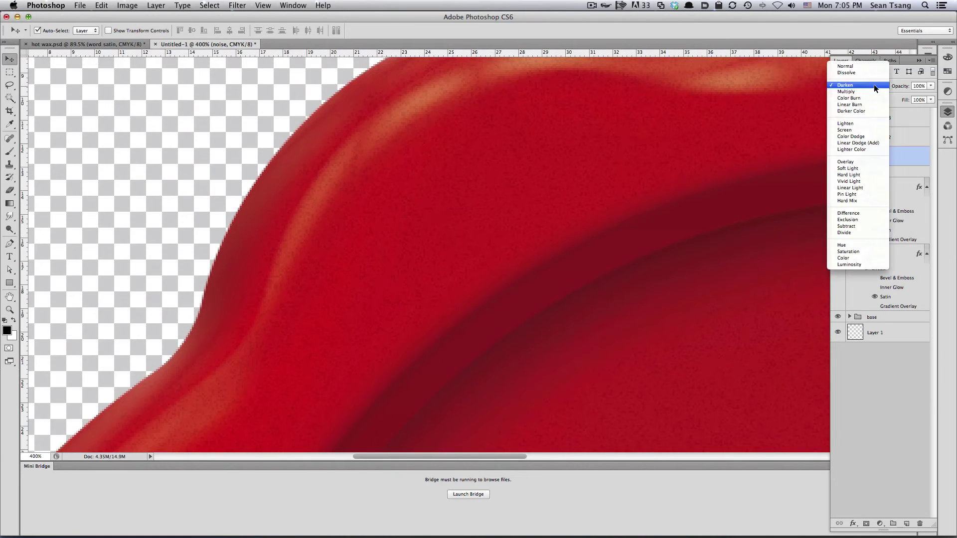
click(869, 98)
Inspect the grain across the red wax, then select Layer 3.
scroll(509, 194, up, 3)
scroll(509, 194, right, 5)
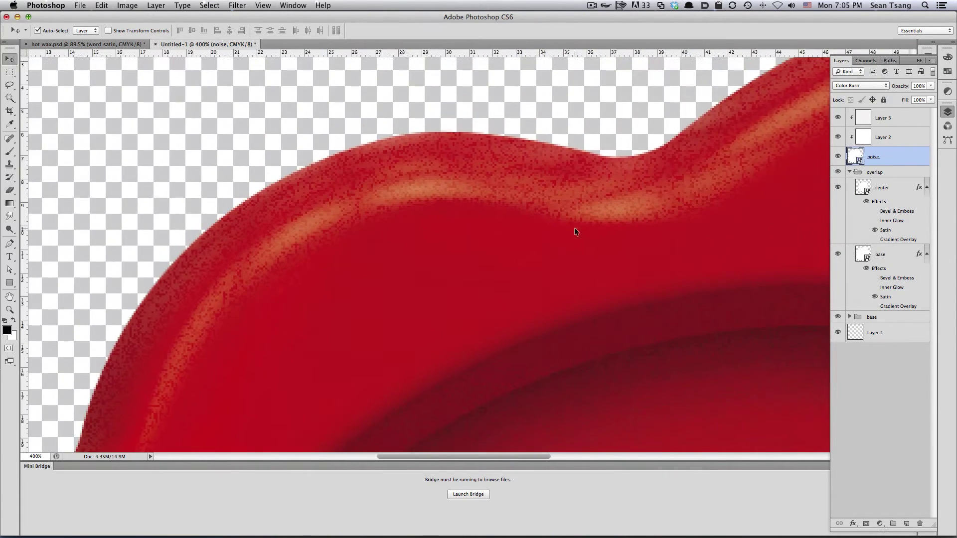
scroll(548, 234, right, 5)
scroll(456, 250, up, 3)
scroll(594, 204, right, 5)
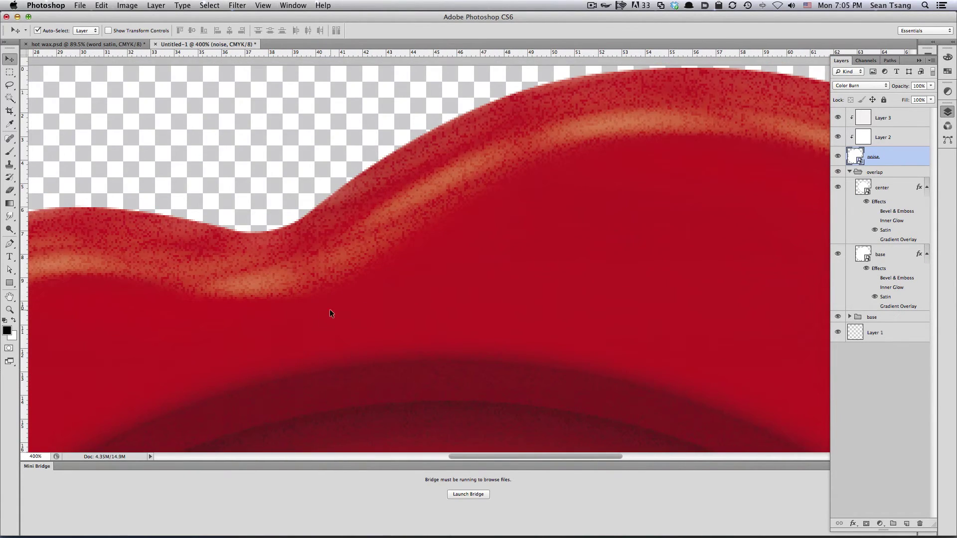
scroll(349, 294, left, 10)
scroll(398, 262, down, 3)
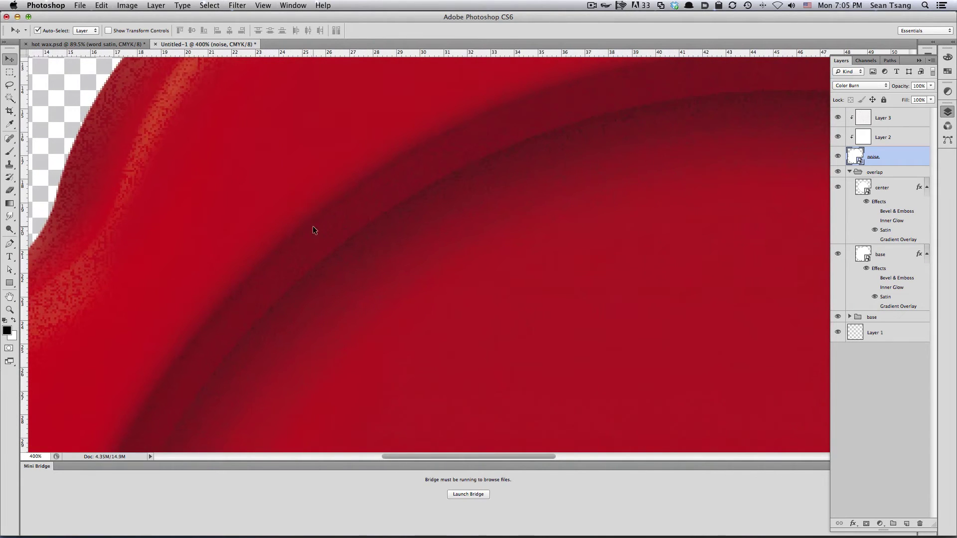
scroll(393, 158, right, 5)
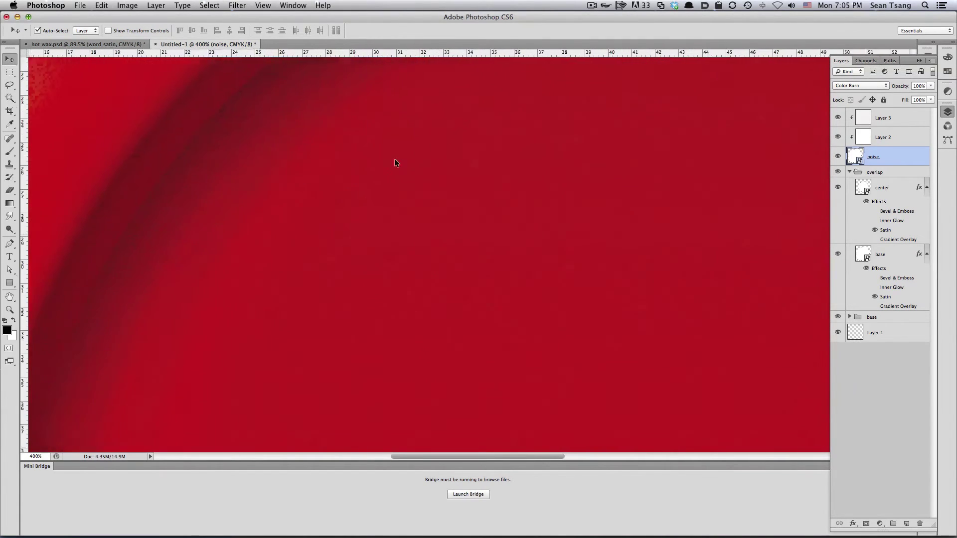
scroll(489, 231, right, 3)
scroll(435, 181, left, 10)
scroll(363, 201, left, 8)
scroll(363, 200, down, 3)
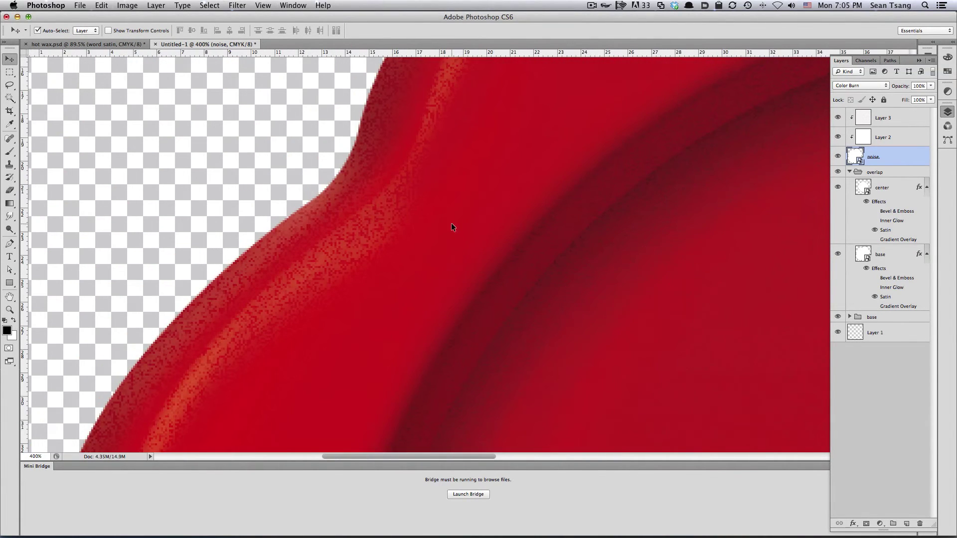
scroll(450, 223, down, 3)
scroll(567, 198, down, 2)
scroll(526, 174, up, 2)
scroll(485, 155, up, 2)
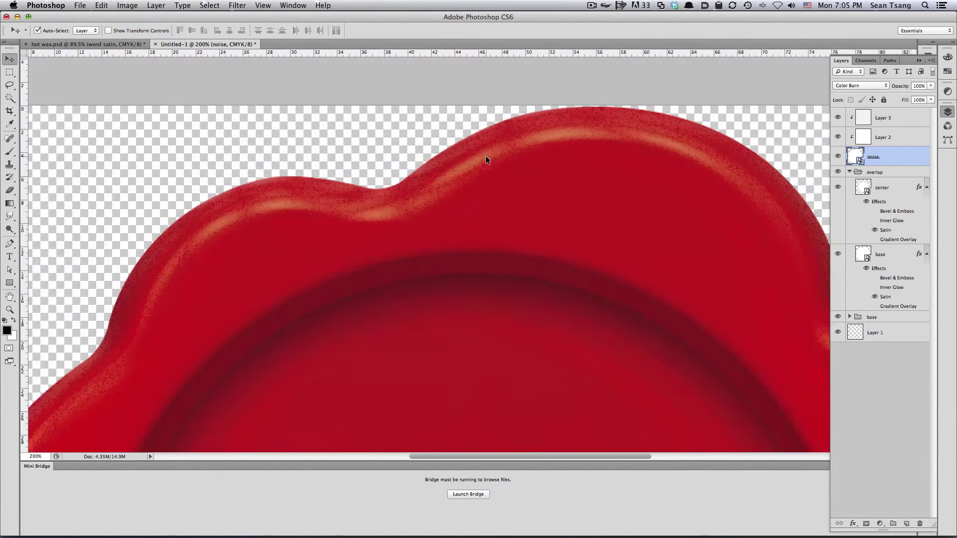
scroll(485, 155, up, 2)
click(890, 124)
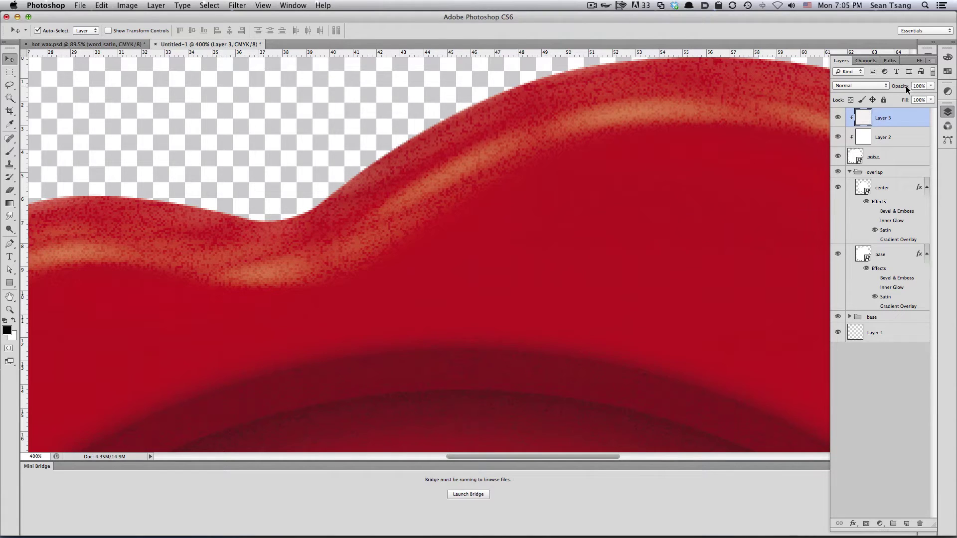
Lower Layer 3's opacity to 25%.
drag(903, 88, 886, 89)
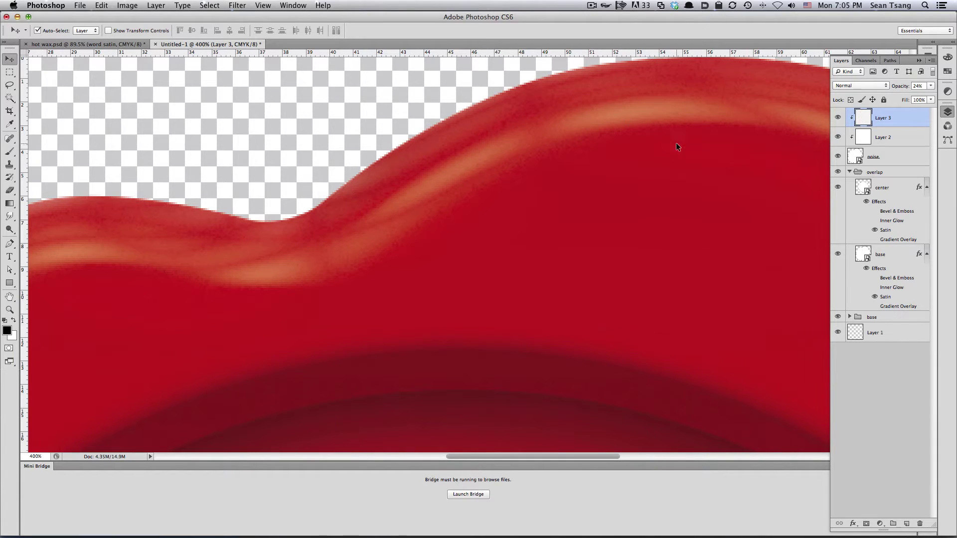
scroll(675, 147, right, 5)
scroll(638, 156, right, 5)
scroll(578, 178, right, 2)
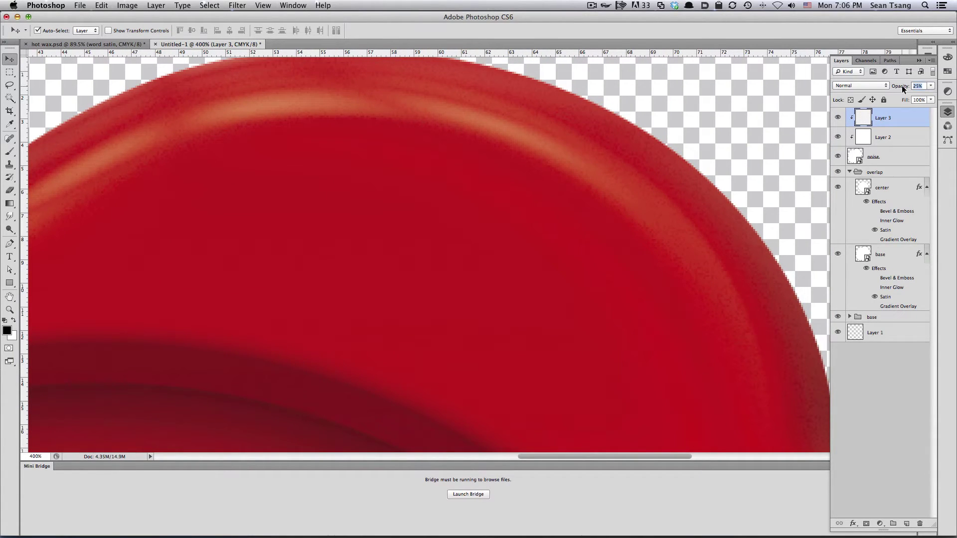
Pan and zoom around the seal to inspect its glossy edges.
scroll(361, 214, down, 2)
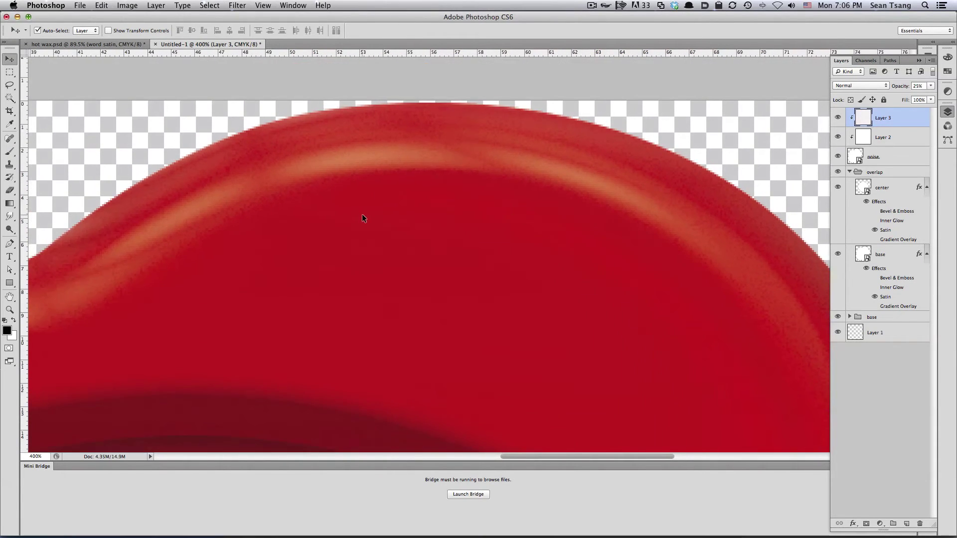
scroll(316, 262, down, 2)
scroll(327, 220, up, 1)
scroll(417, 217, down, 1)
scroll(418, 217, down, 5)
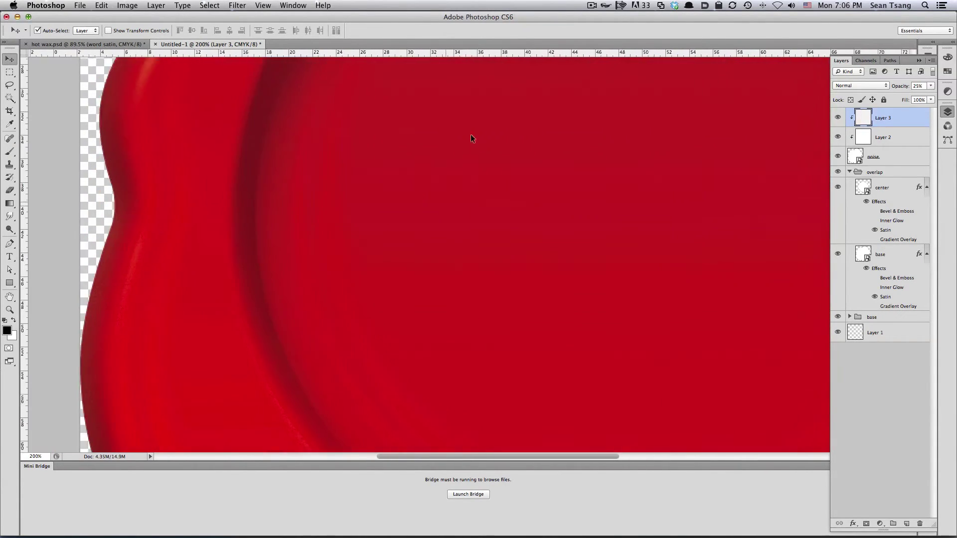
scroll(470, 133, down, 5)
scroll(387, 201, down, 5)
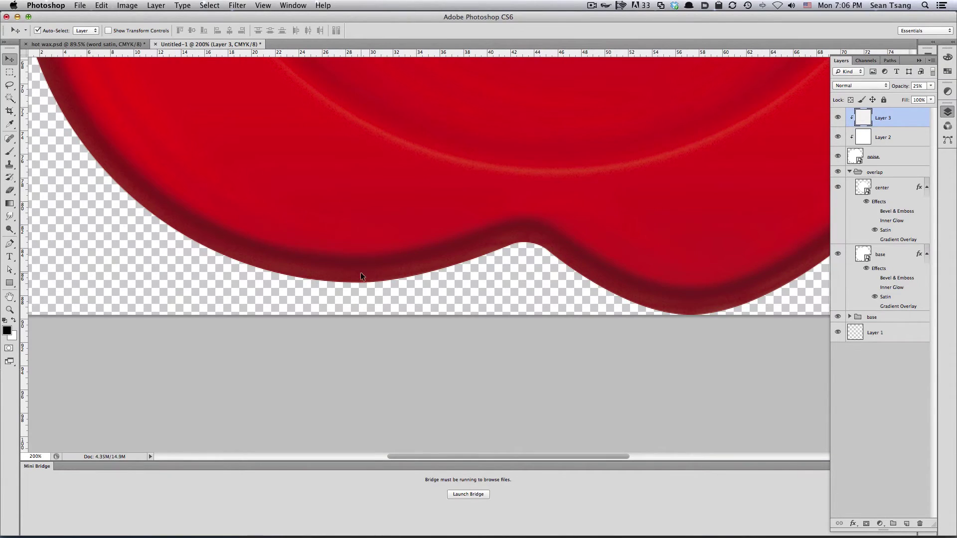
scroll(362, 276, up, 2)
scroll(526, 199, down, 2)
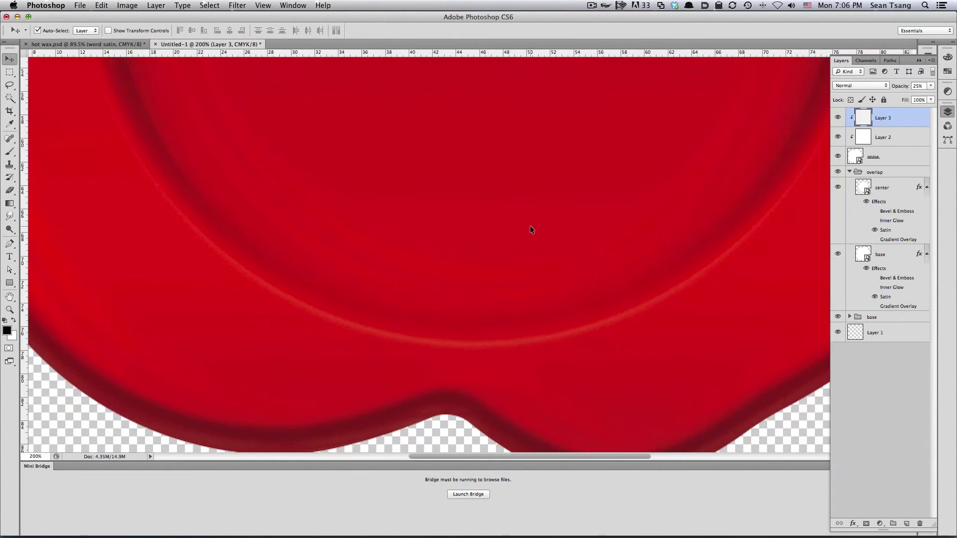
scroll(530, 225, down, 2)
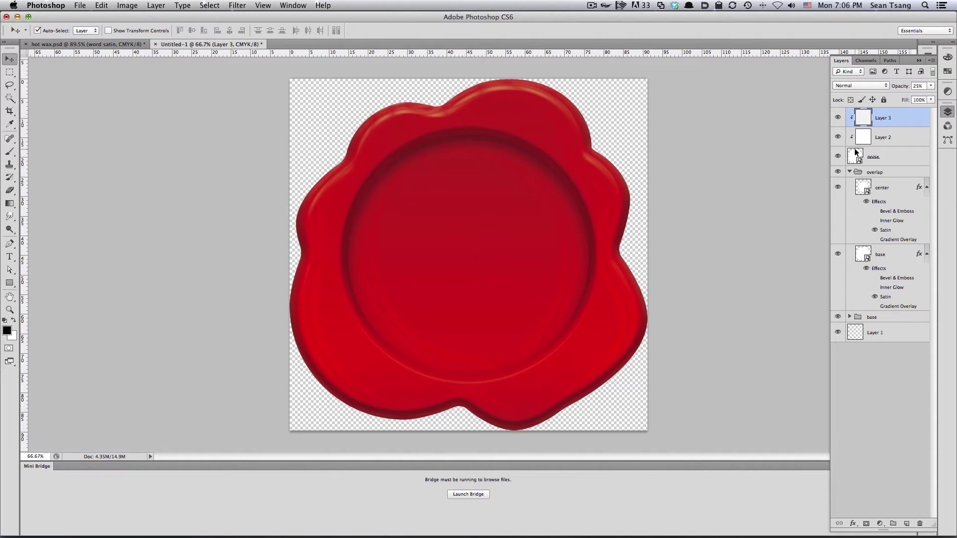
Group Layer 3, Layer 2 and noise into a group named 'noise'.
click(887, 155)
shift+click(907, 115)
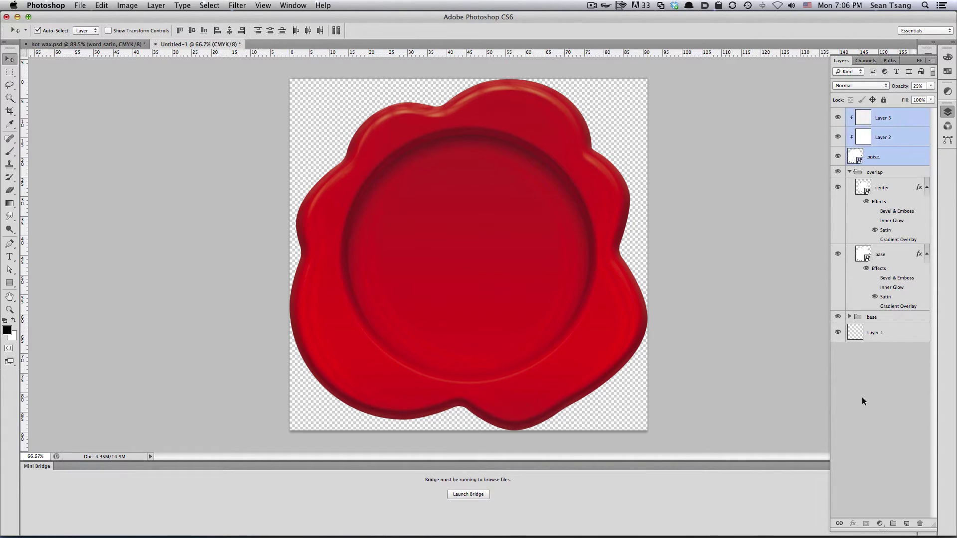
click(893, 524)
double_click(881, 115)
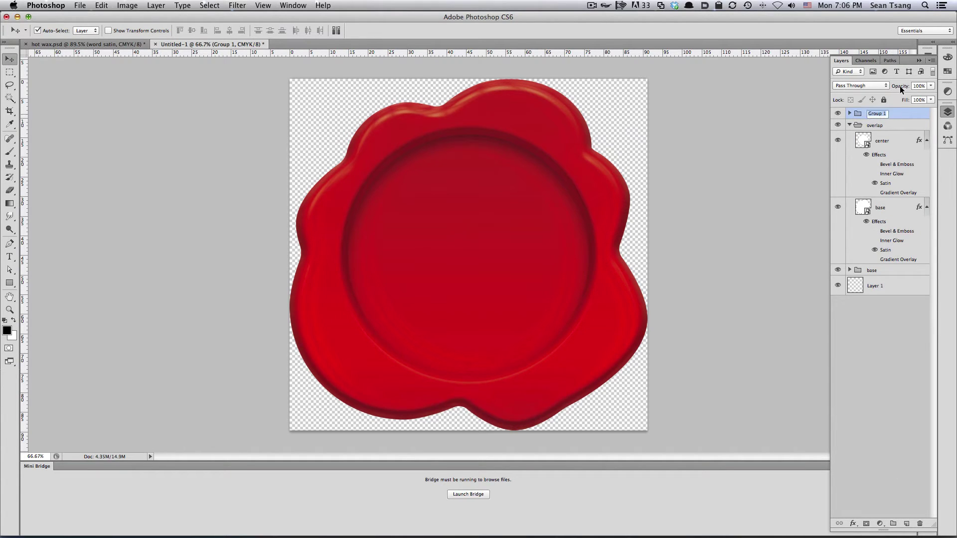
text(noise)
key(Return)
click(850, 125)
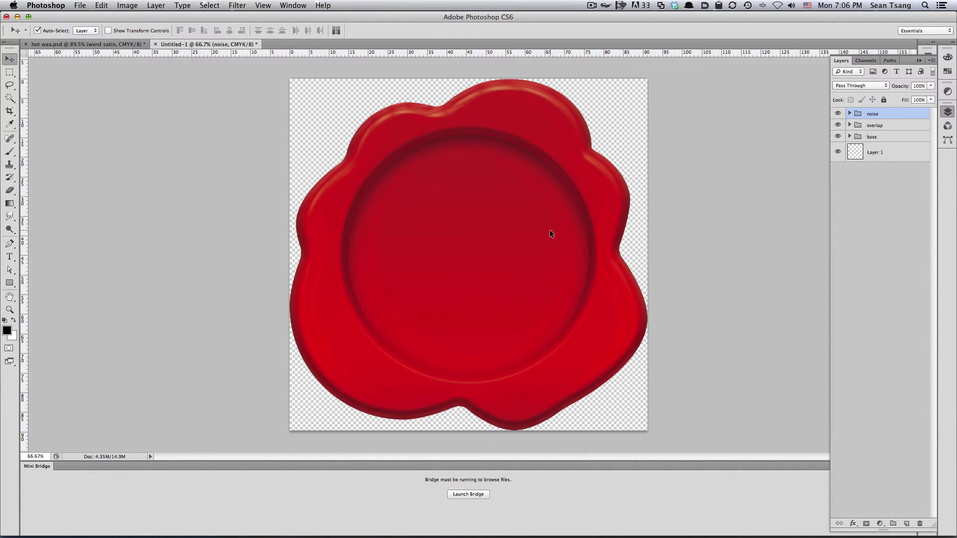
Copy the script K artwork from Illustrator and return to Photoshop.
mouse_move(539, 537)
click(714, 529)
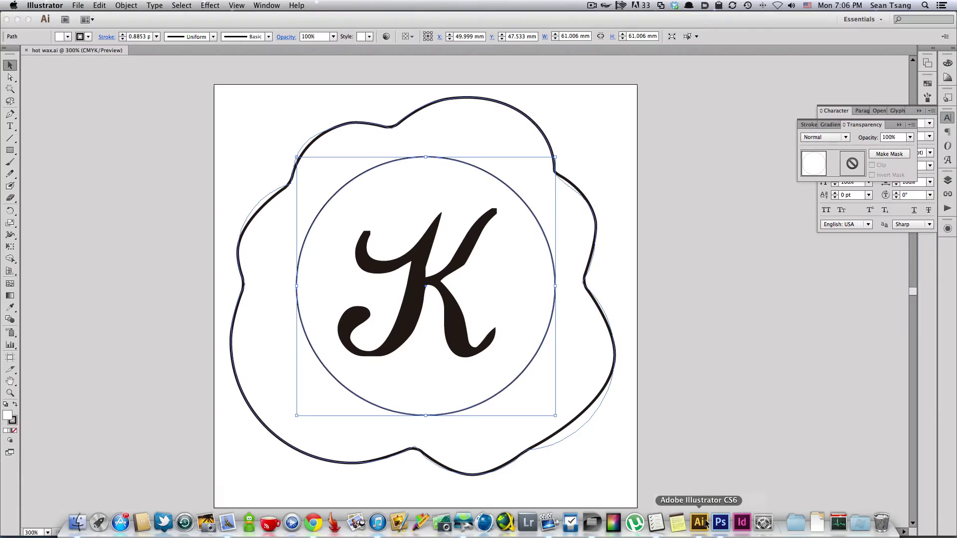
click(474, 275)
click(437, 245)
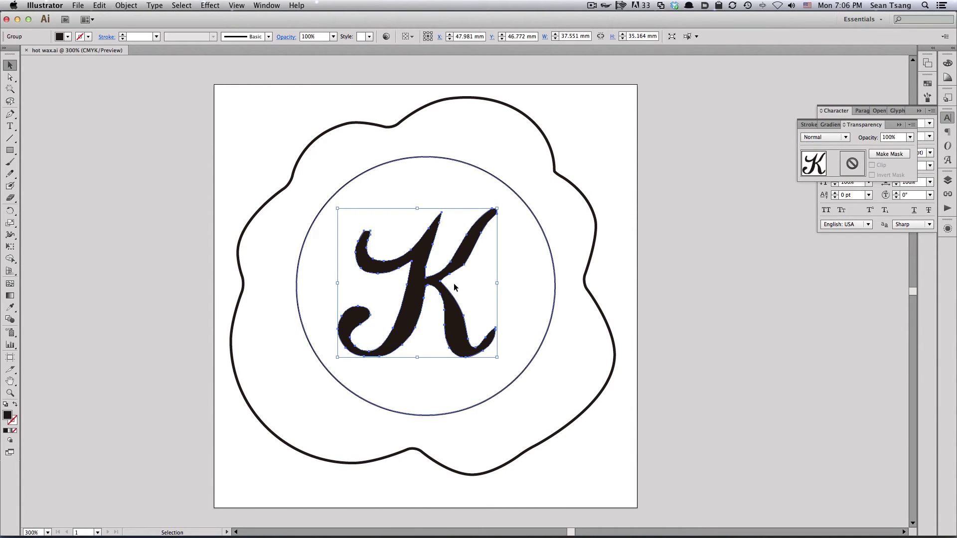
key(a)
key(super+Tab)
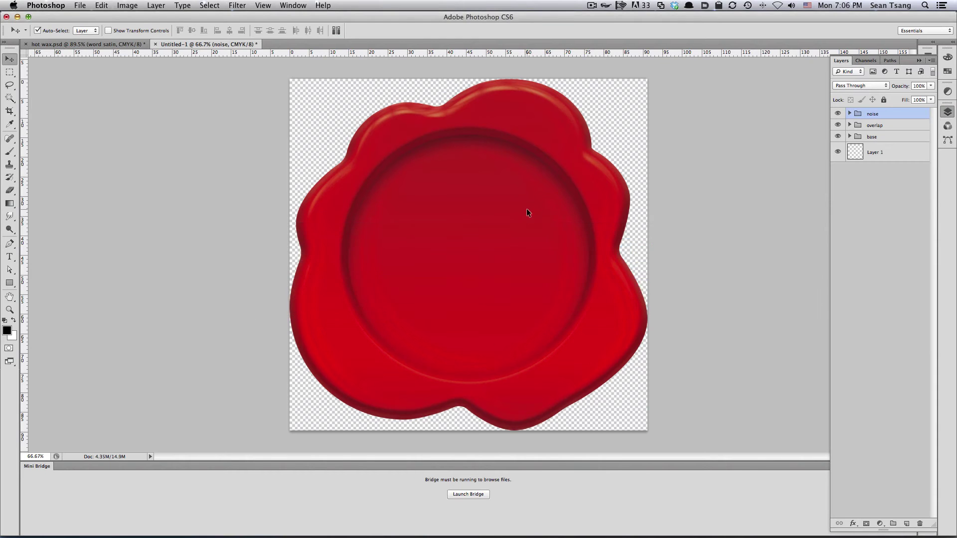
Paste the K as a Smart Object and duplicate its layer.
key(super+v)
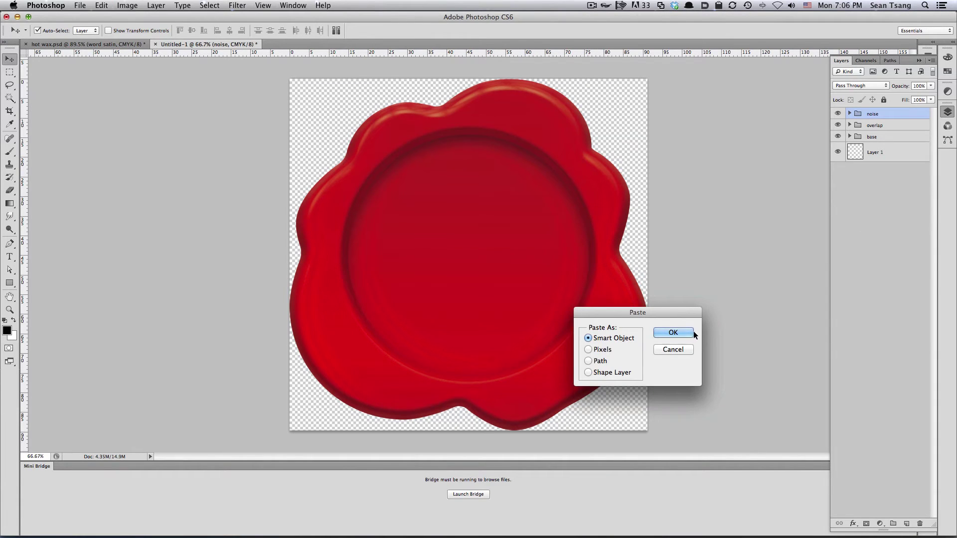
click(677, 333)
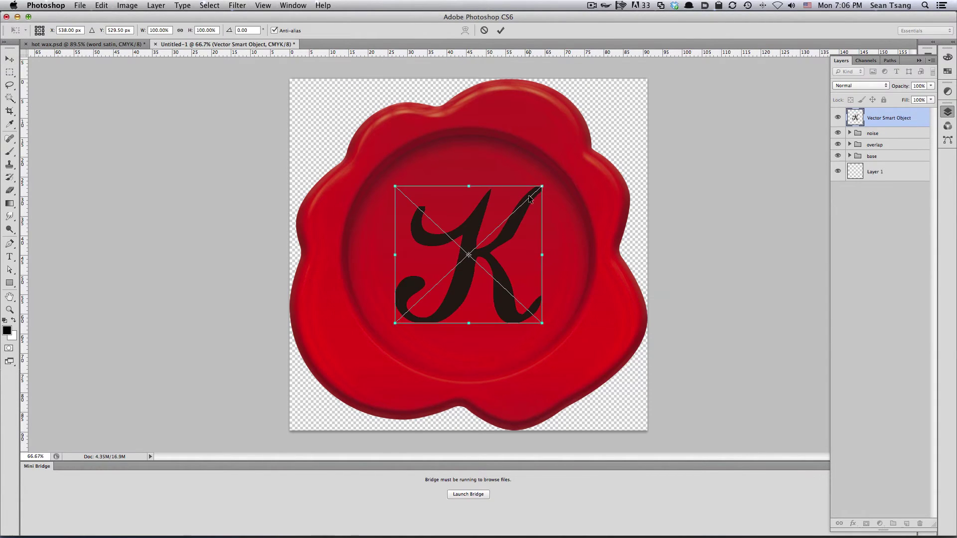
key(Return)
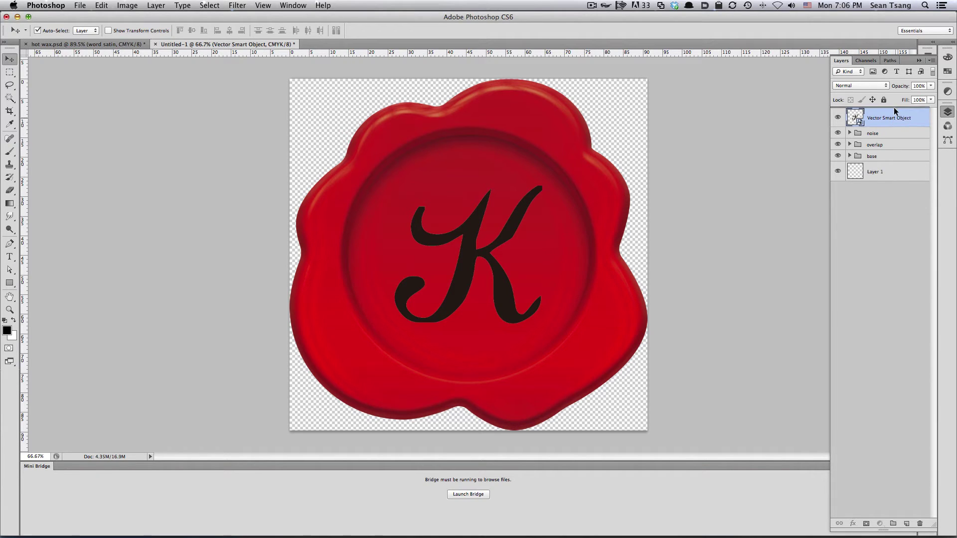
key(super+j)
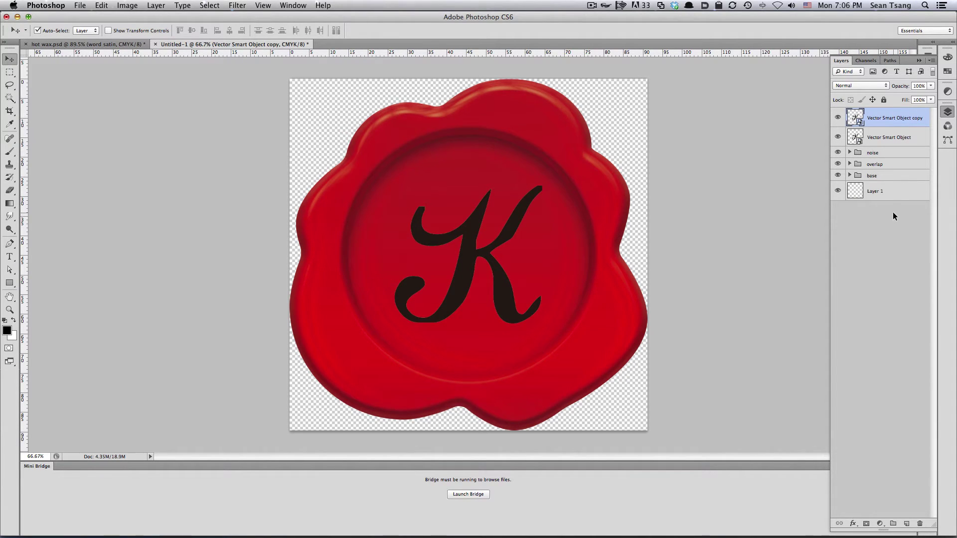
Copy the base center's effects onto the Vector Smart Object layer.
click(907, 144)
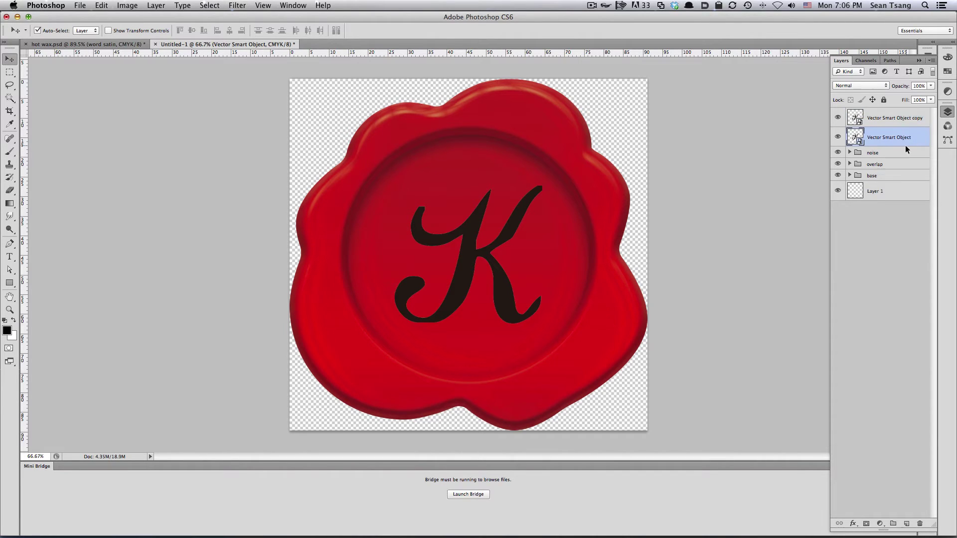
click(850, 164)
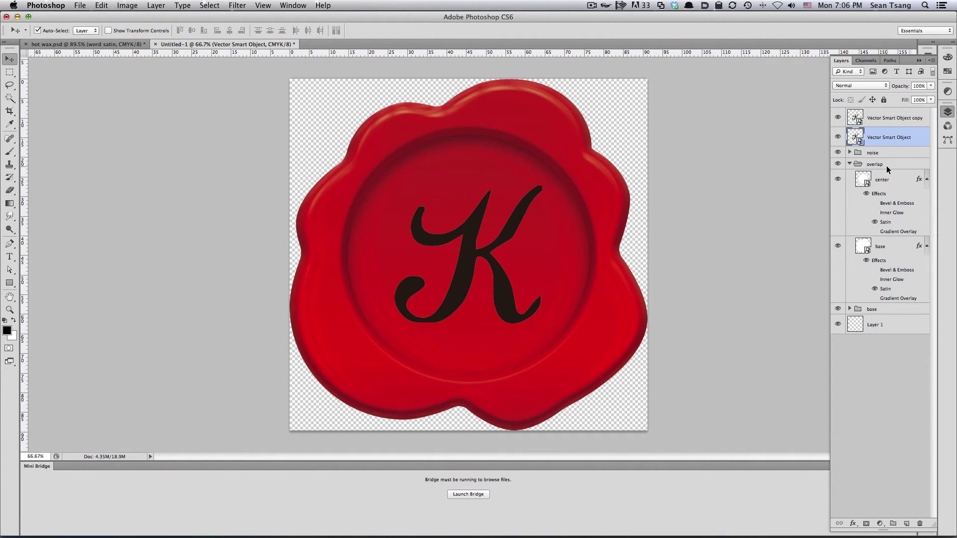
click(849, 308)
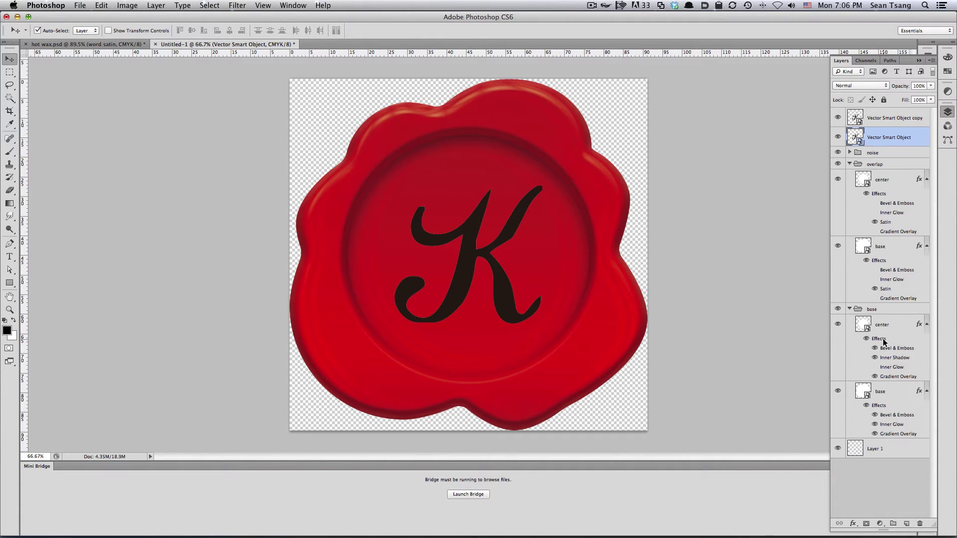
drag(877, 338, 901, 140)
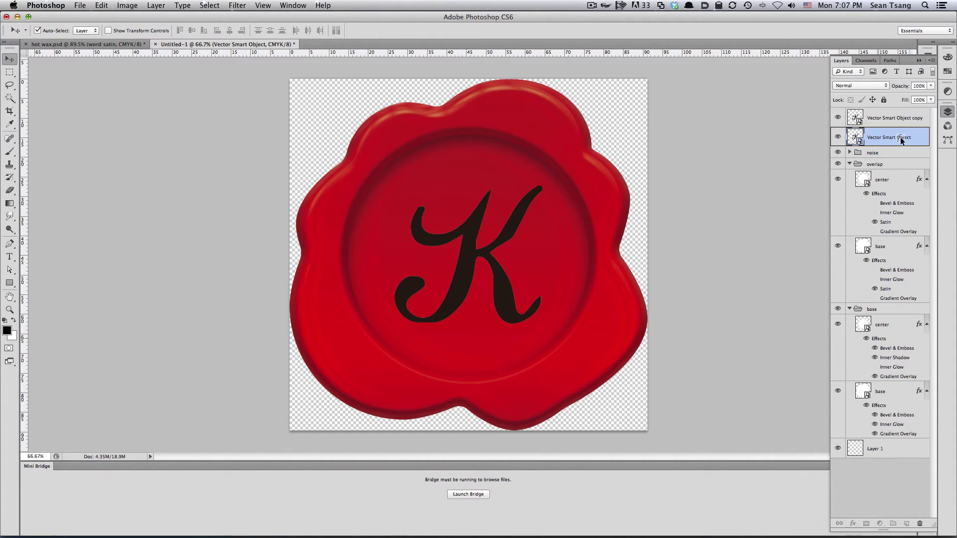
drag(901, 140, 858, 141)
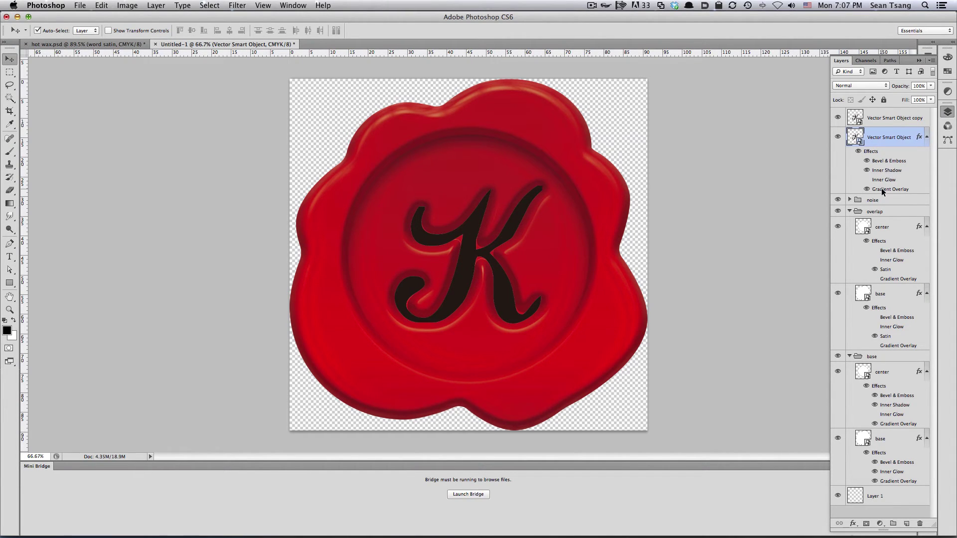
Set the K's bevel Direction to Up, then replace its effects with the base layer's effects.
double_click(887, 160)
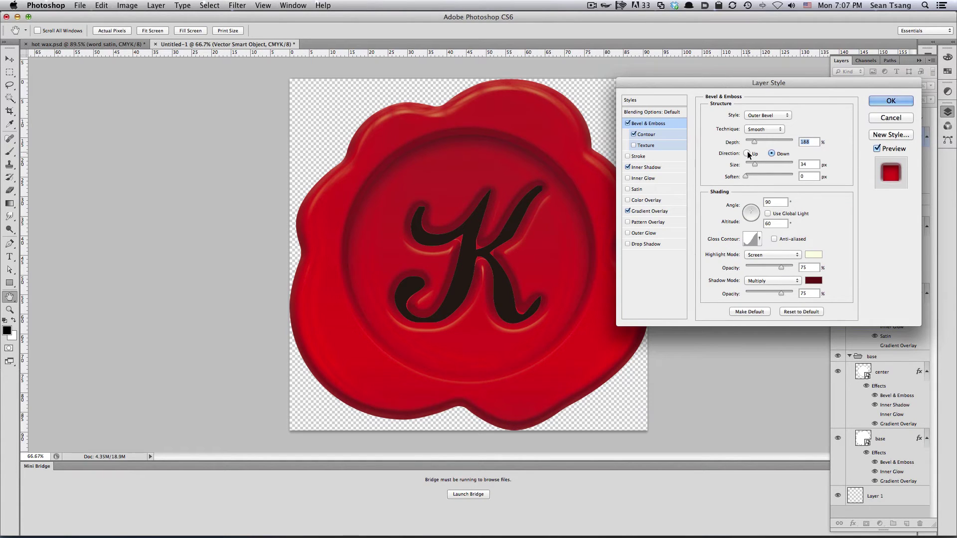
click(746, 153)
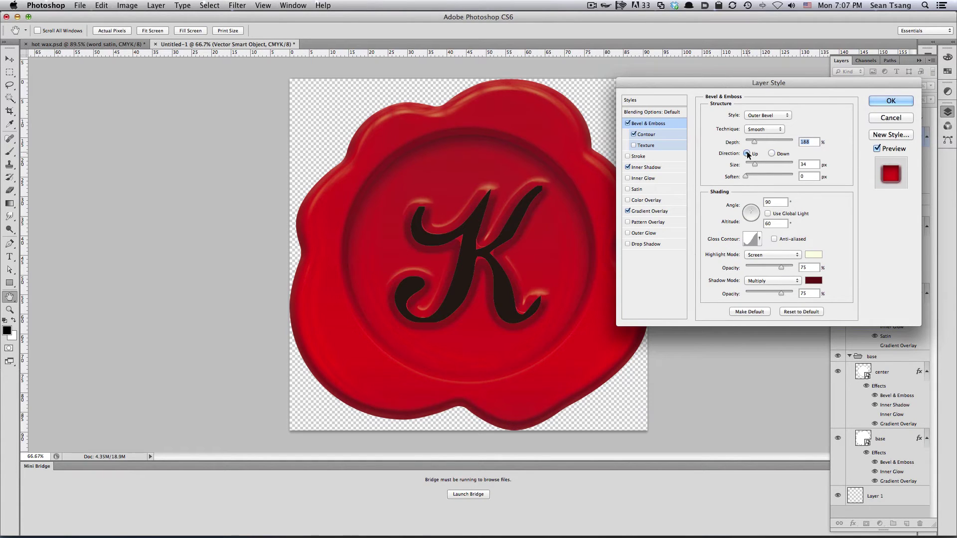
click(882, 101)
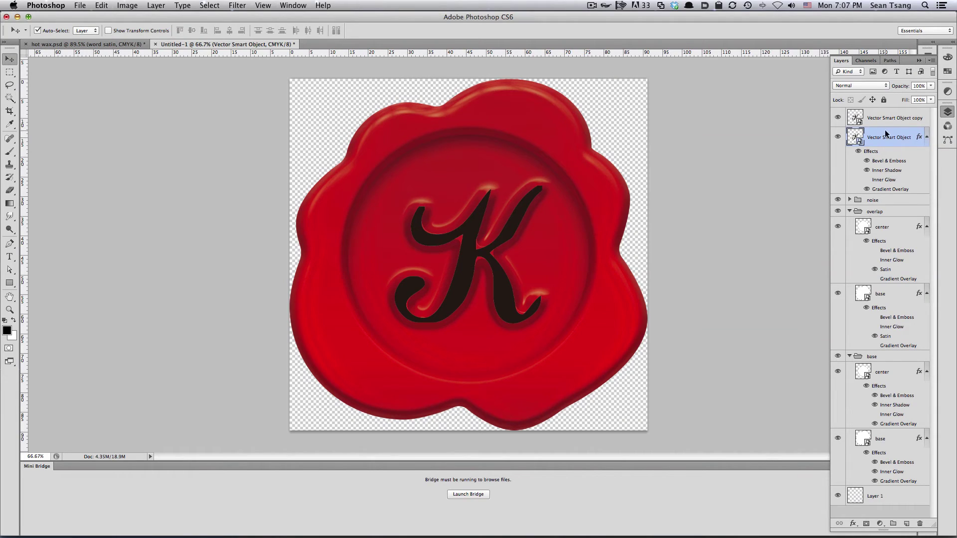
drag(868, 152, 919, 523)
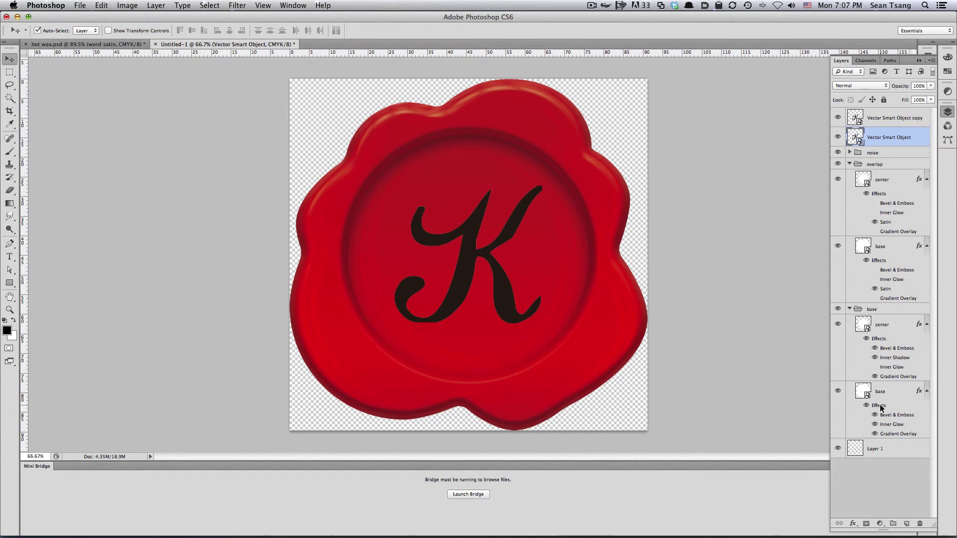
drag(875, 406, 886, 137)
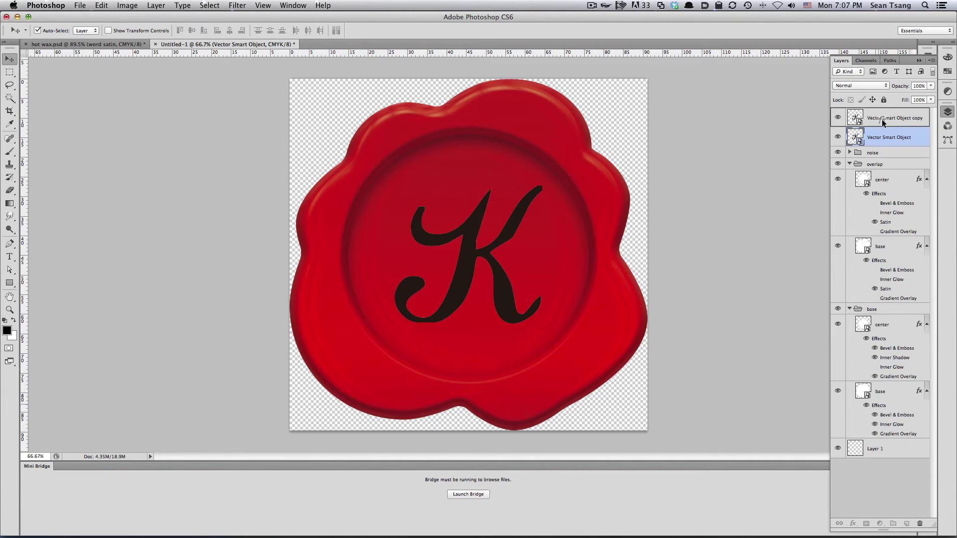
Hide the black K copy, zoom to 200%, and reopen the K layer's Bevel & Emboss settings.
click(837, 118)
scroll(444, 262, up, 3)
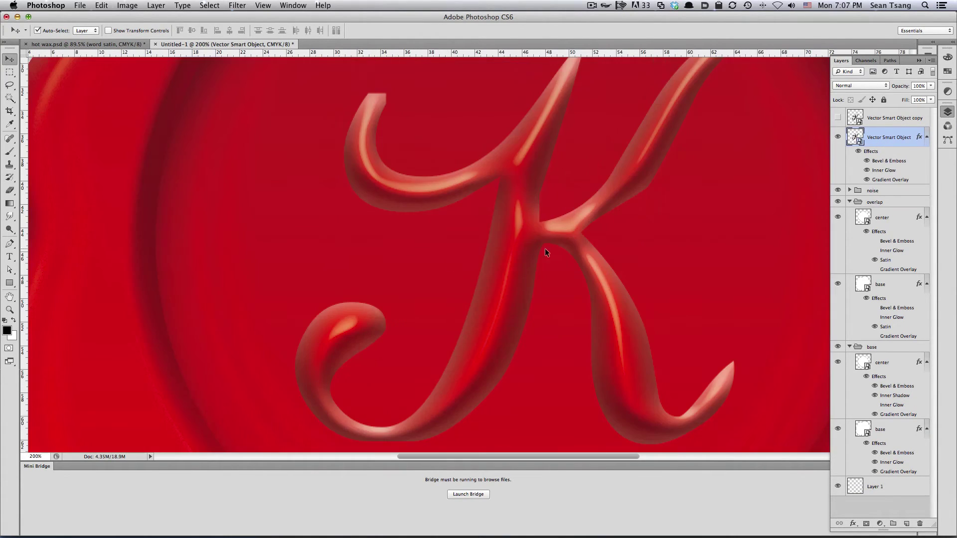
scroll(600, 220, right, 5)
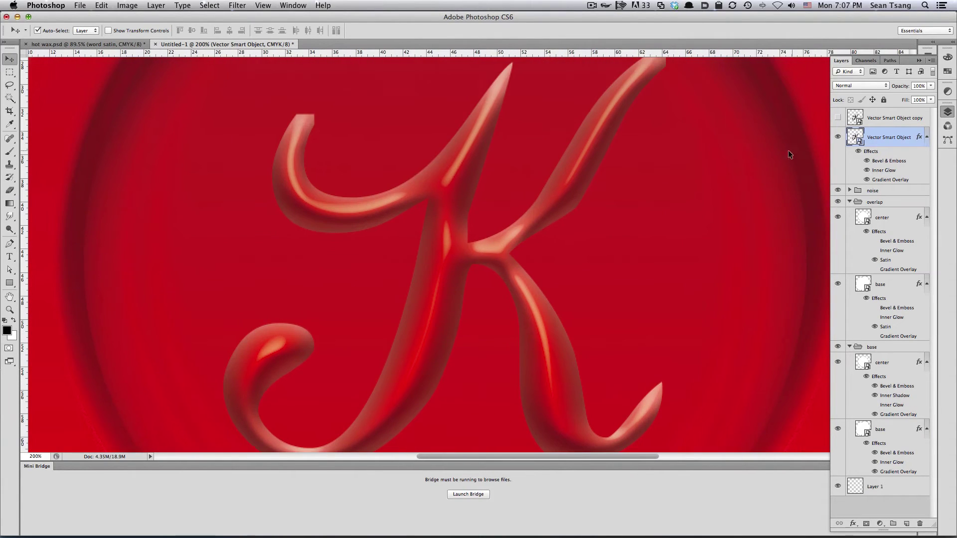
scroll(616, 203, up, 2)
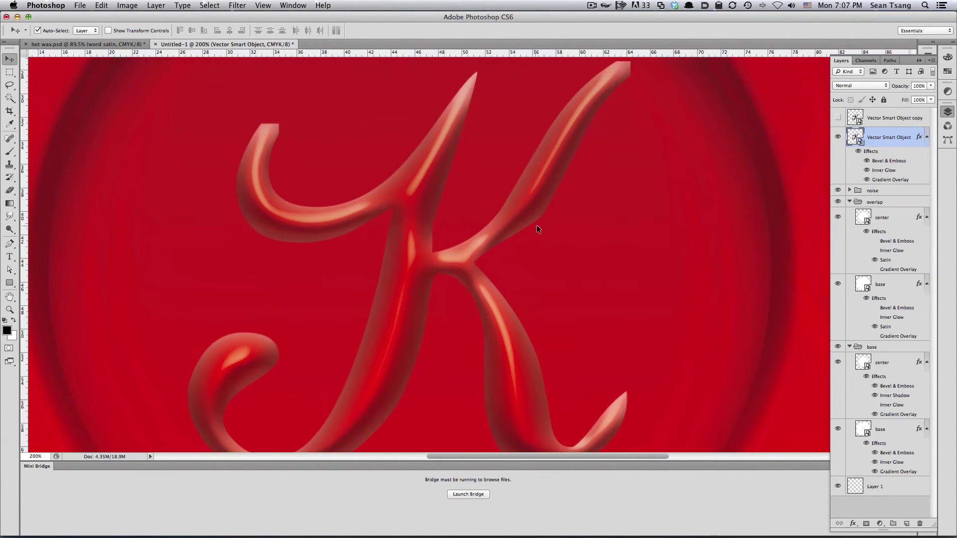
double_click(881, 162)
drag(726, 85, 691, 73)
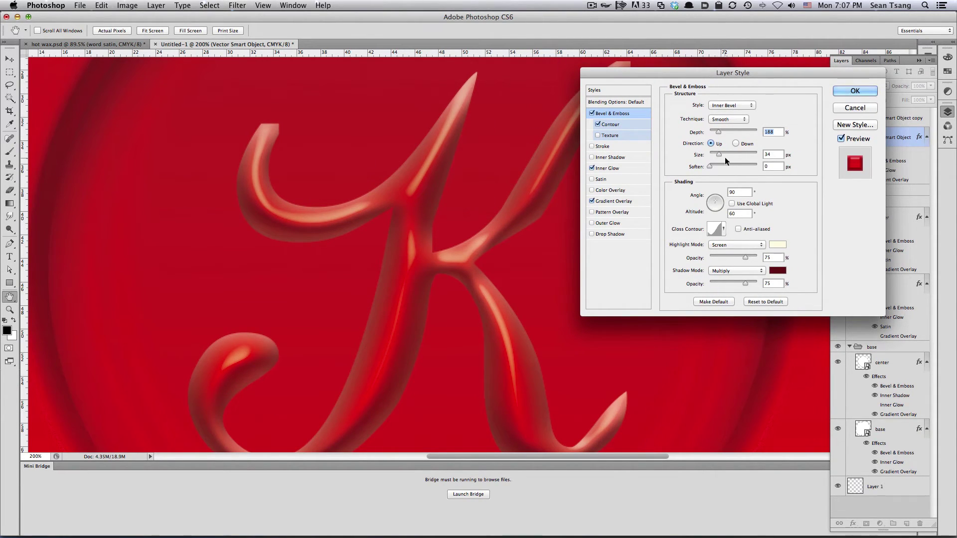
Set the K's Bevel Size to 18 and Depth to 168, with Inner Glow off.
drag(718, 153, 716, 155)
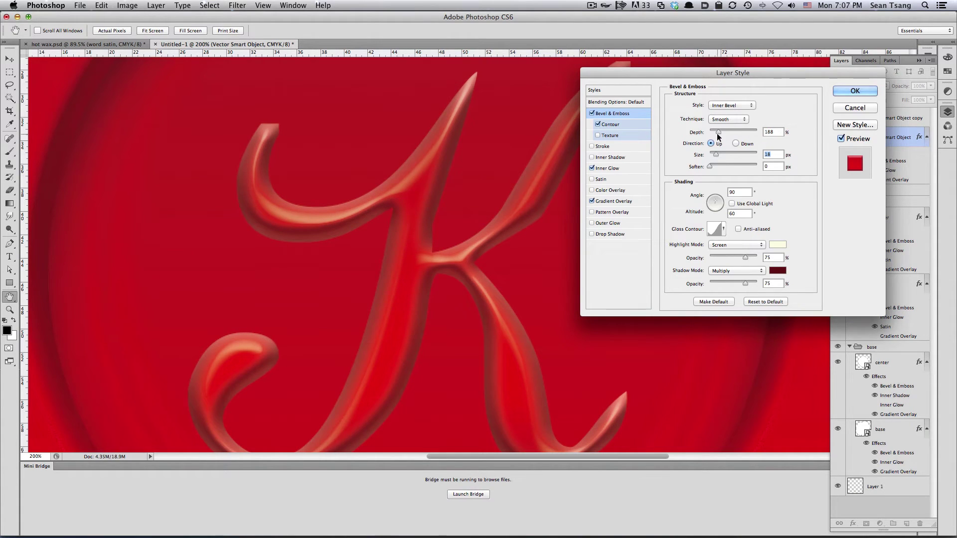
drag(718, 133, 718, 131)
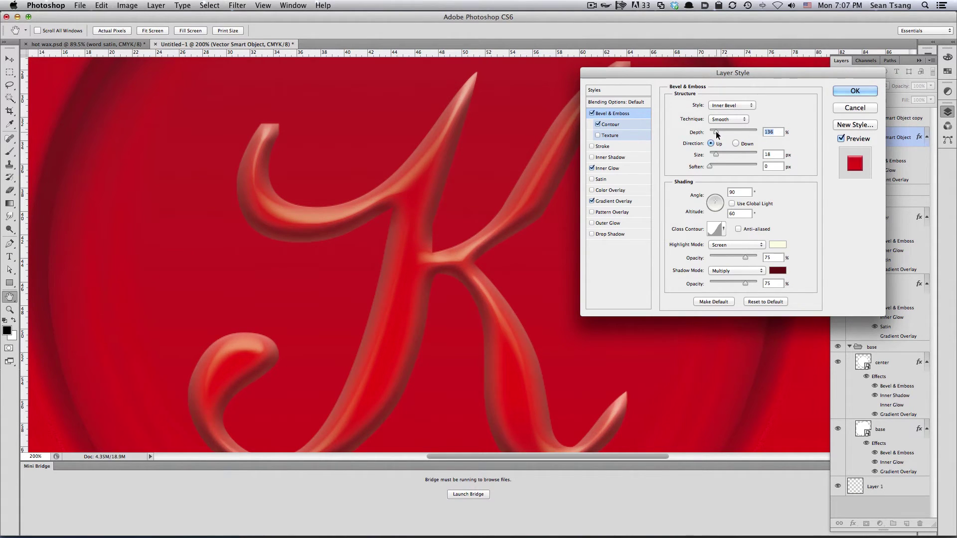
click(592, 168)
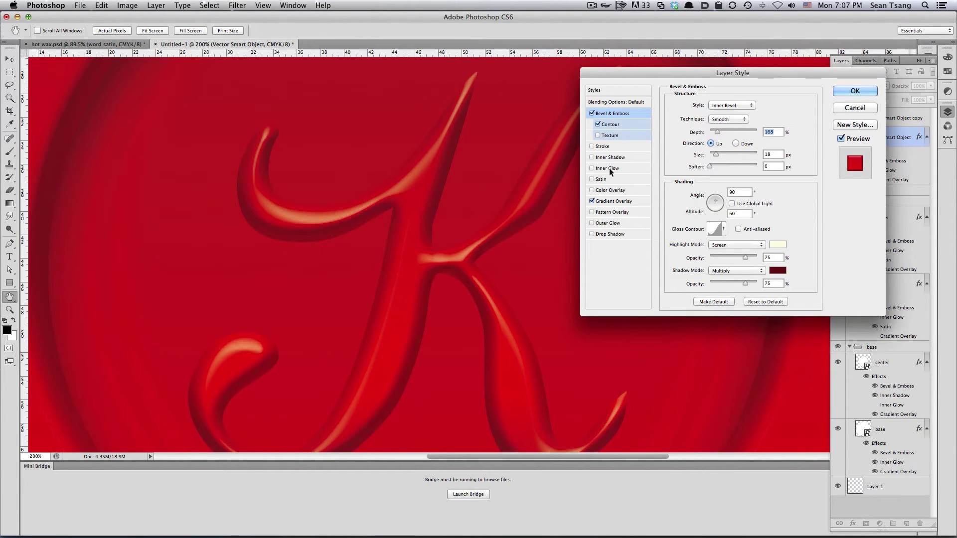
scroll(445, 231, down, 5)
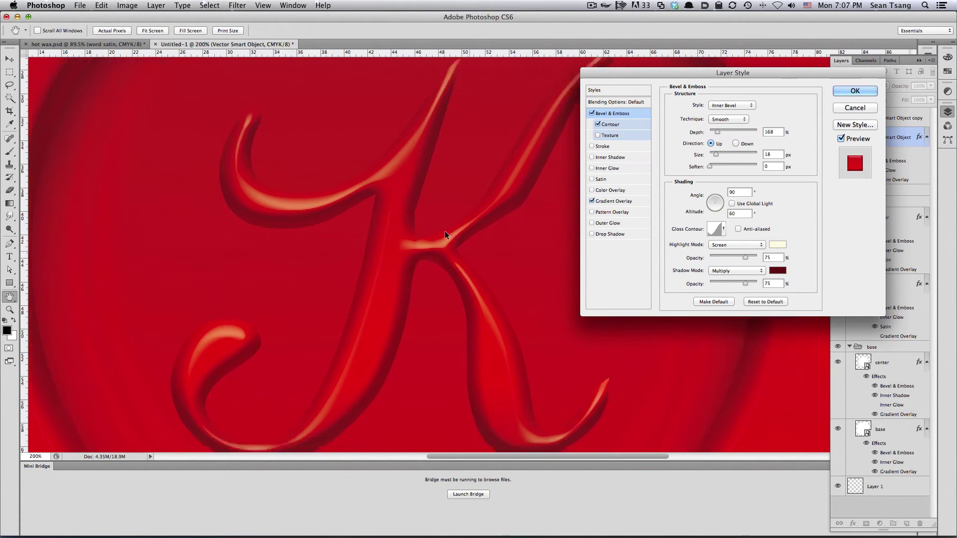
scroll(444, 231, right, 5)
Apply the style, copy the K's effects onto the duplicate layer, and show it.
click(855, 90)
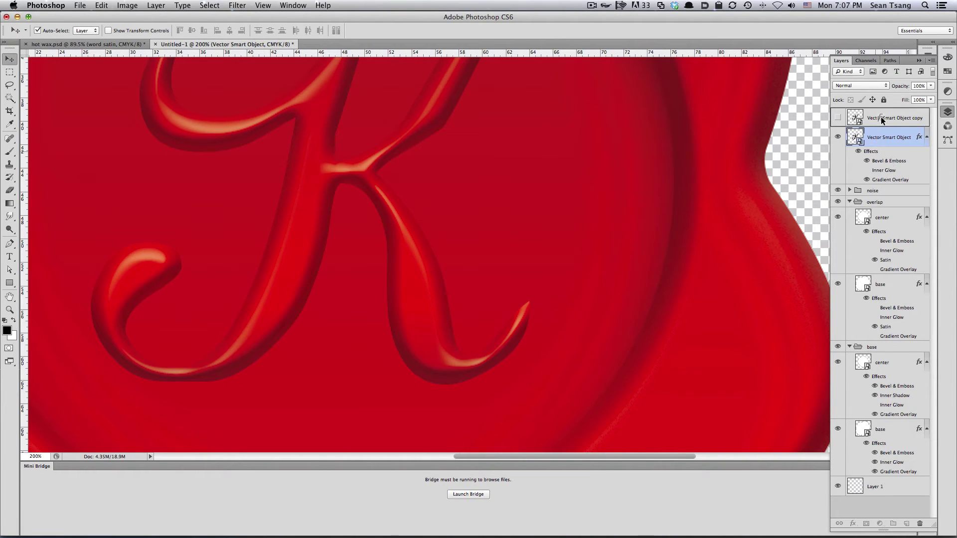
drag(871, 151, 863, 120)
click(838, 117)
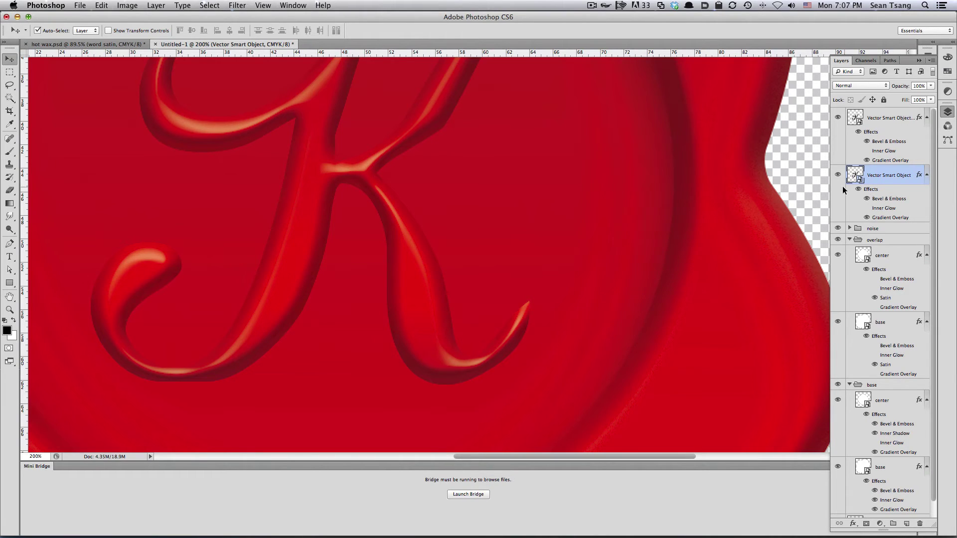
Switch the lower K layer's bevel style to Outer Bevel and inspect the result.
double_click(889, 199)
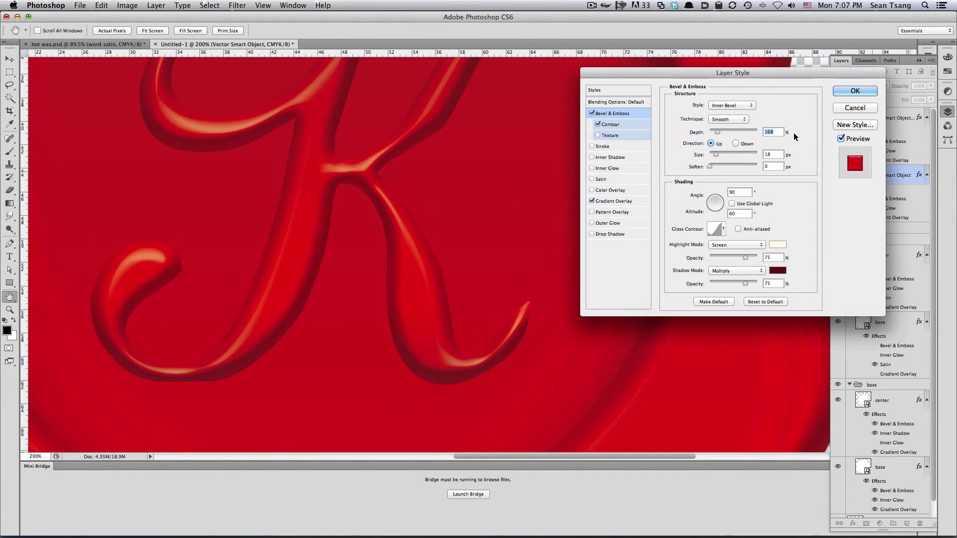
click(743, 106)
click(728, 99)
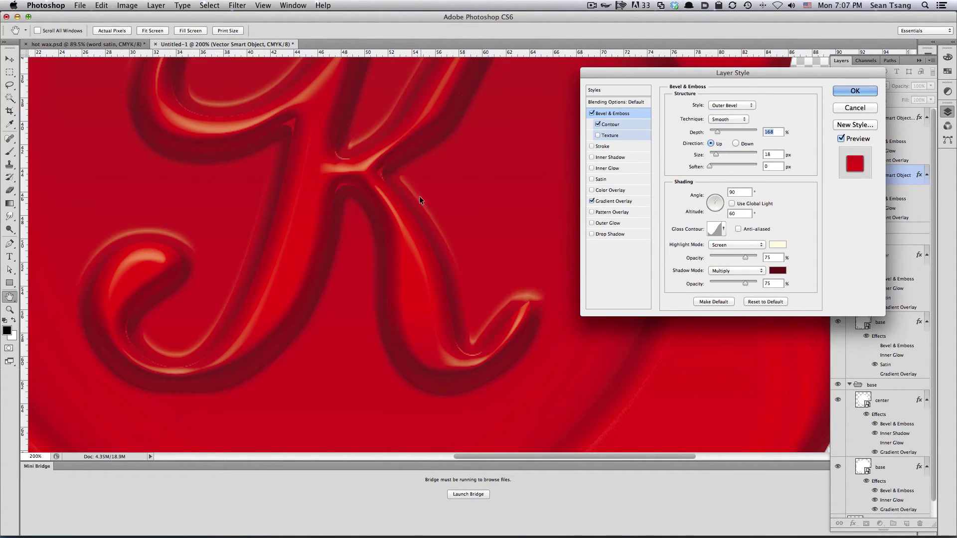
drag(420, 195, 424, 273)
key(super+minus)
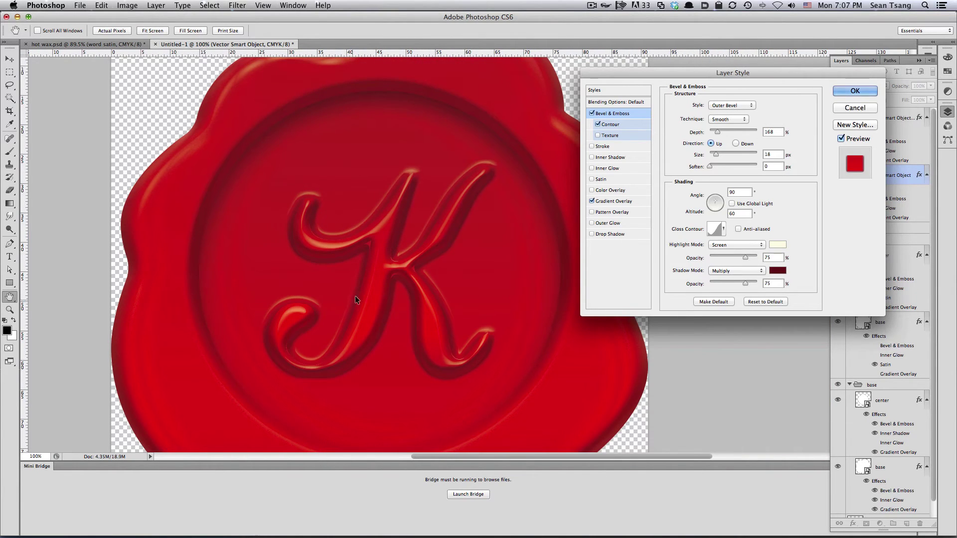
key(super+equal)
Narrow the lower K's outer bevel to 7 px, checking its edge up close.
drag(390, 210, 417, 270)
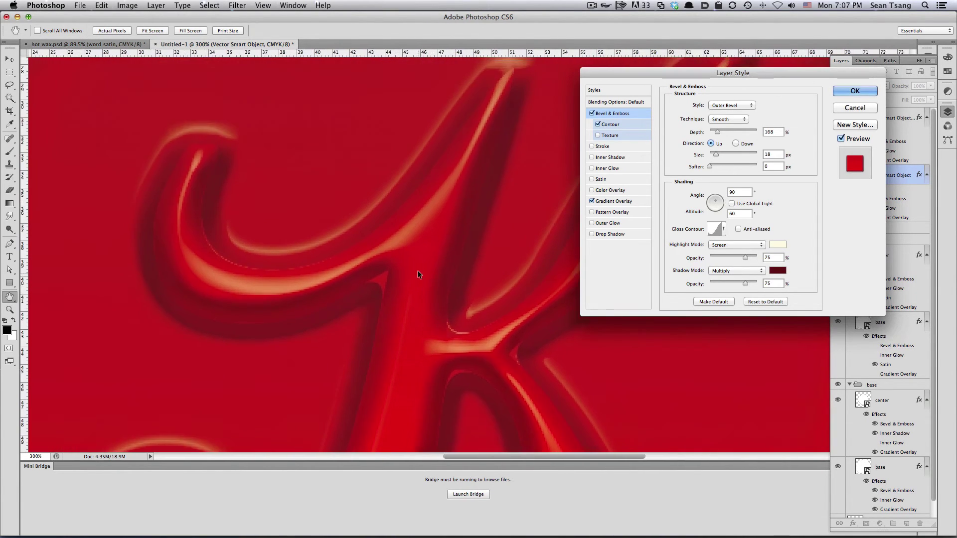
alt+click(414, 268)
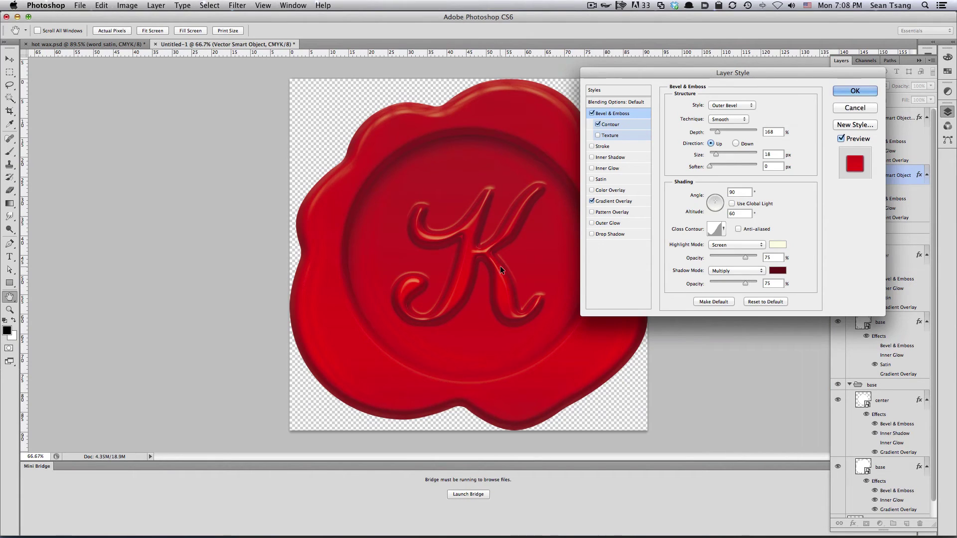
super+click(500, 265)
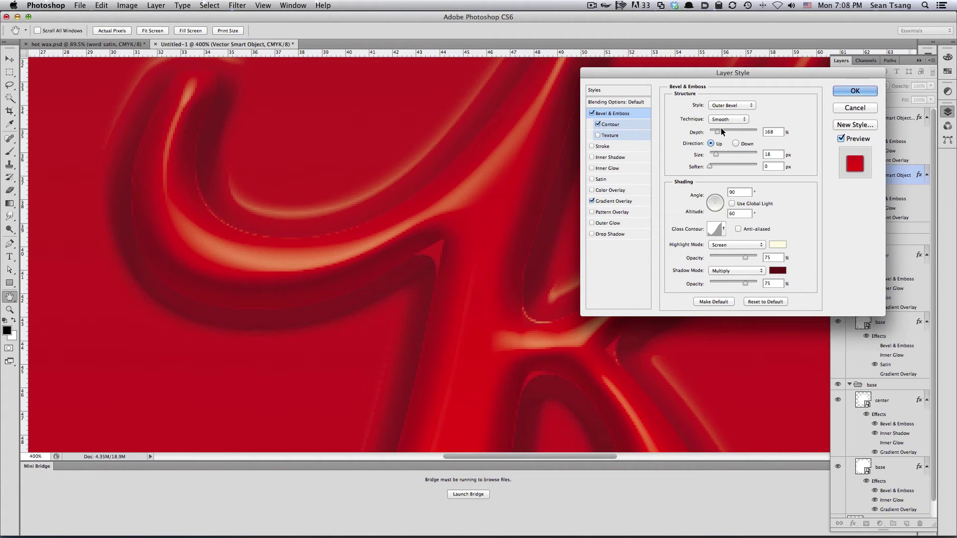
drag(716, 154, 714, 156)
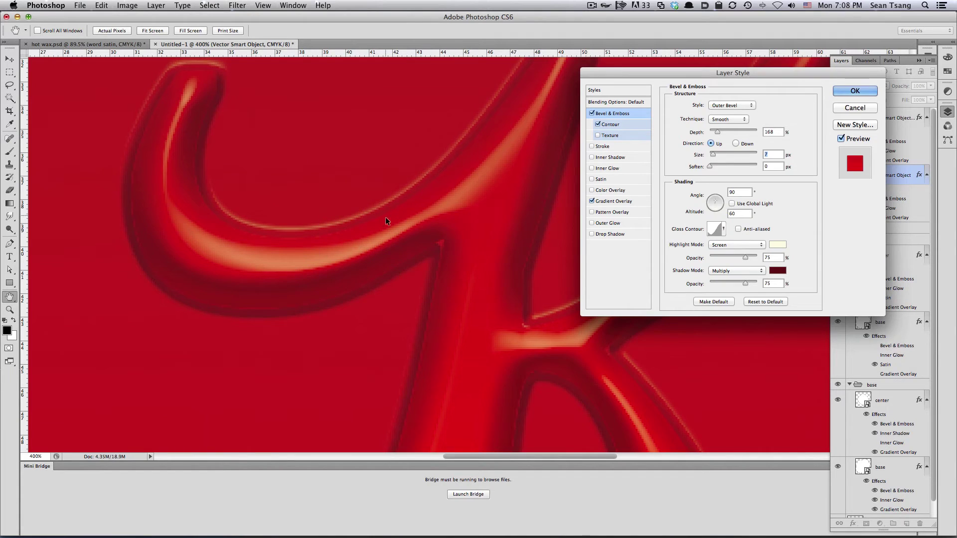
alt+click(398, 276)
alt+click(433, 311)
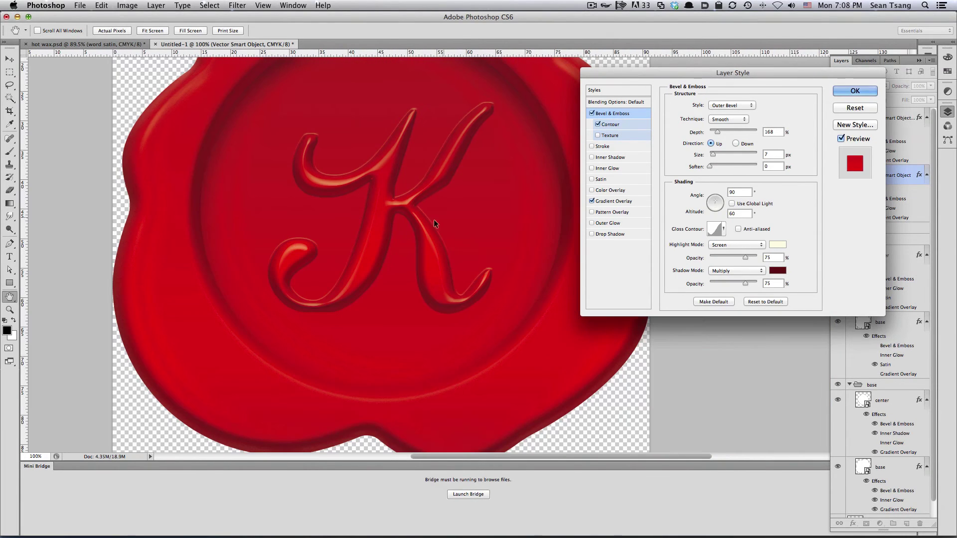
Apply the outer bevel and compare the two K layers by toggling their visibility.
click(842, 90)
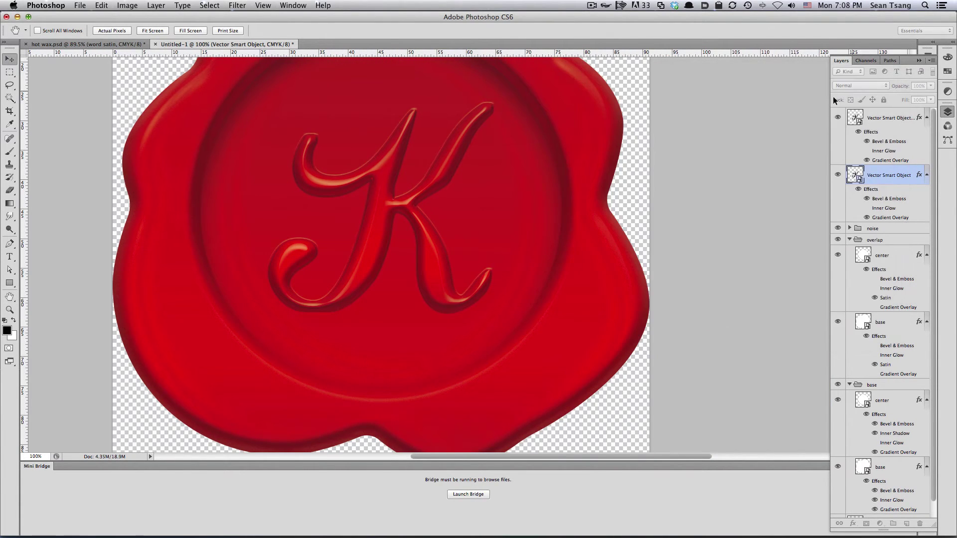
ctrl+click(307, 267)
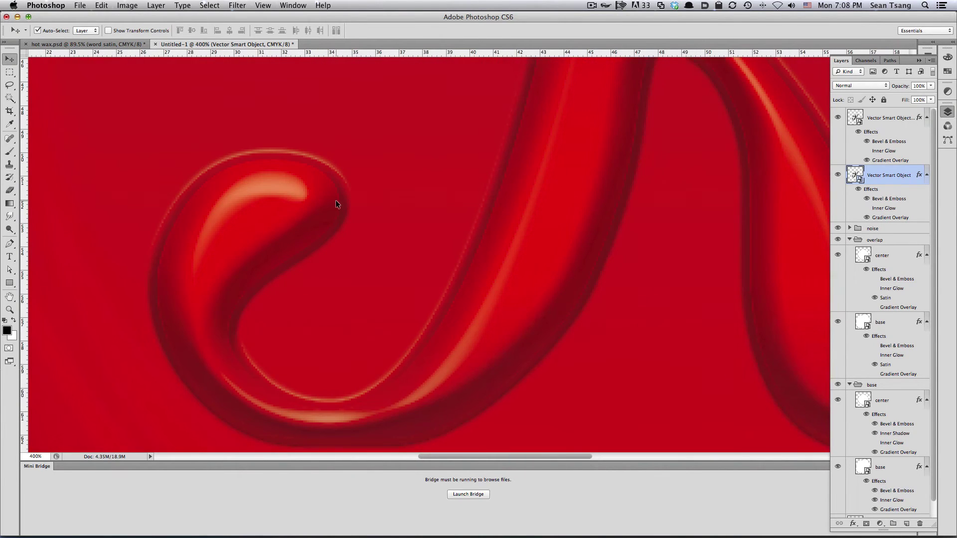
scroll(326, 215, up, 1)
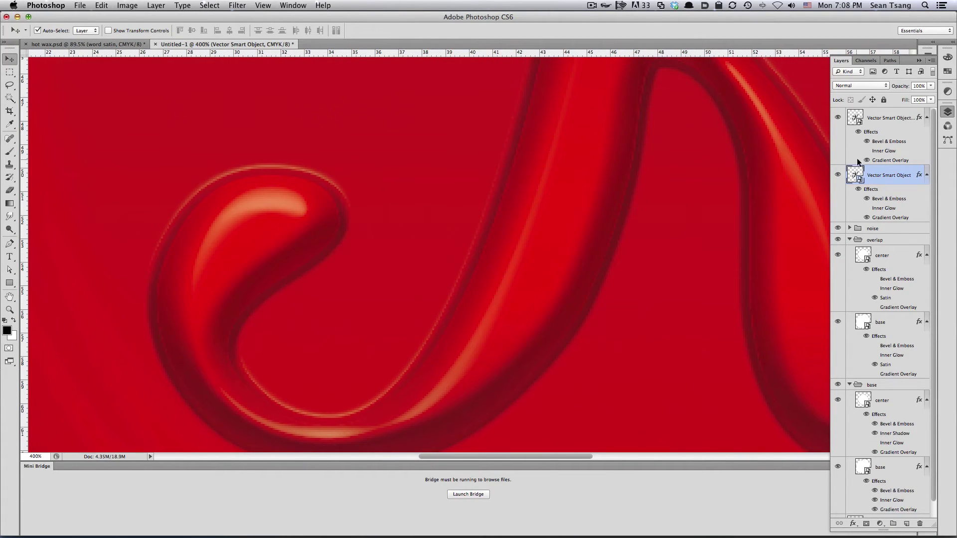
click(837, 118)
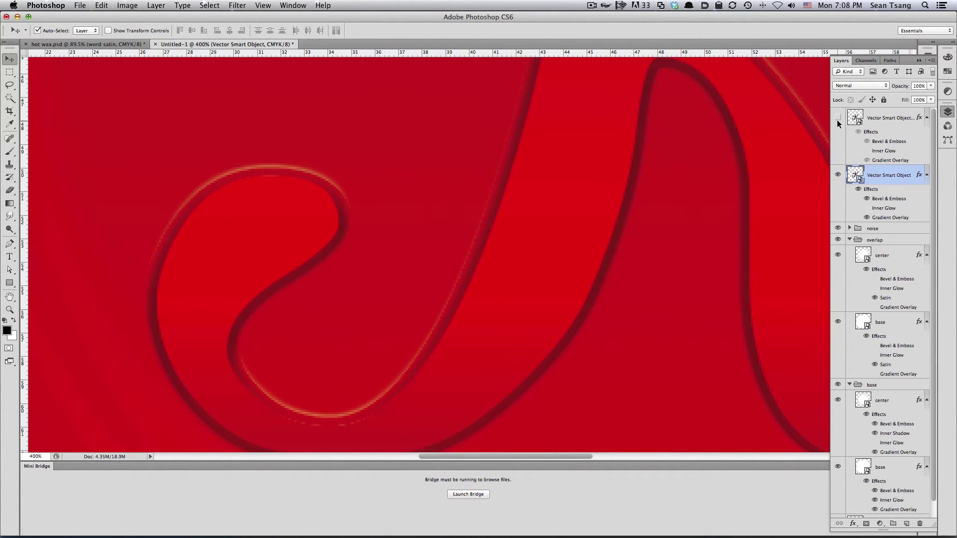
click(838, 119)
click(837, 175)
ctrl+alt+click(529, 264)
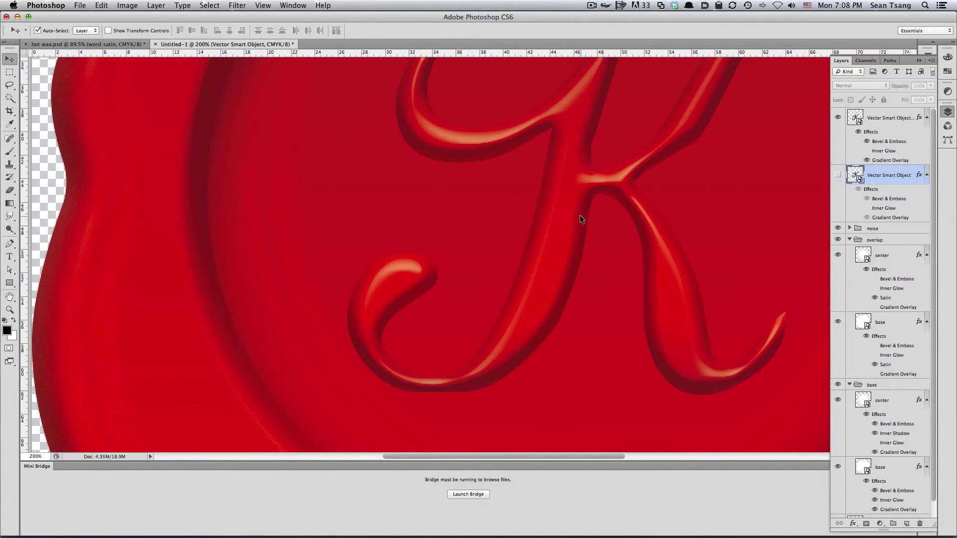
scroll(360, 164, up, 2)
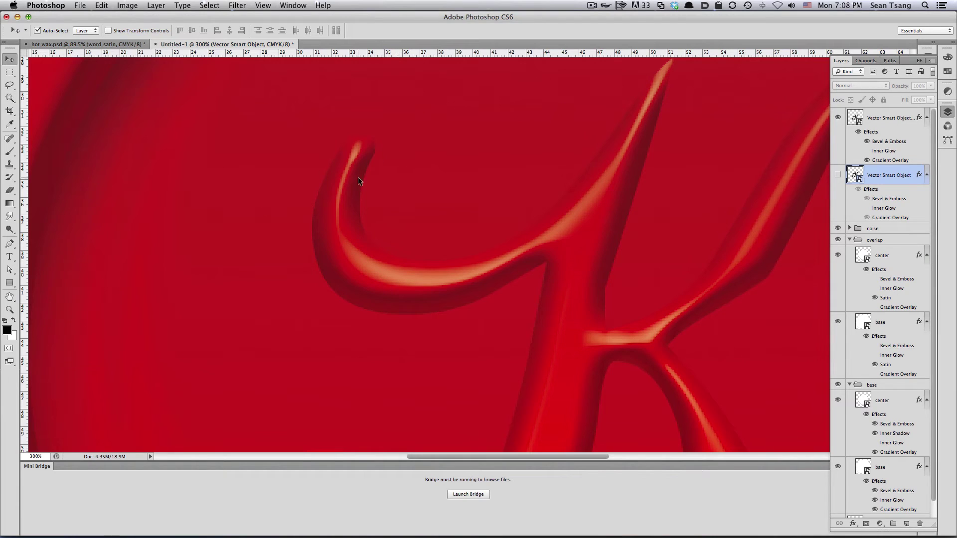
click(838, 175)
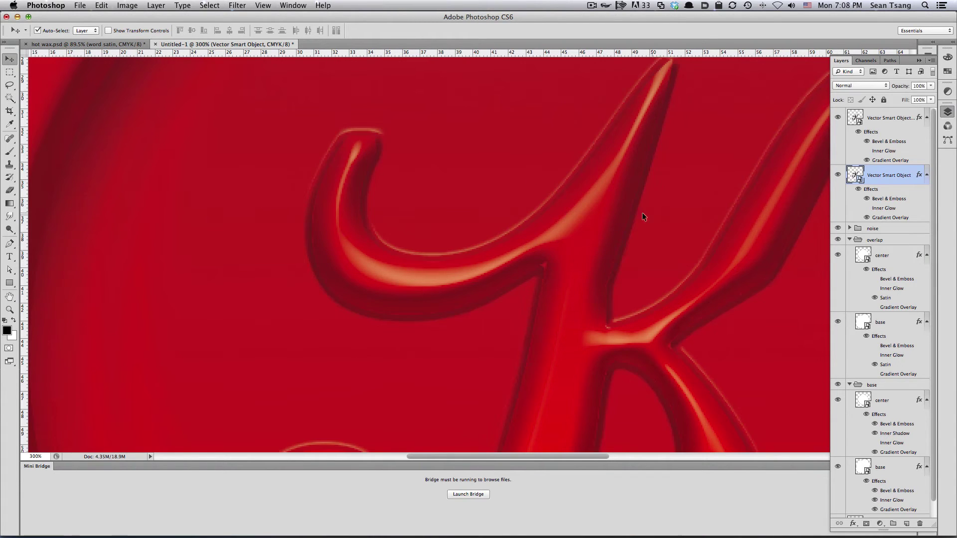
Select both K layers together and nudge them slightly left.
scroll(342, 235, right, 3)
scroll(348, 199, right, 3)
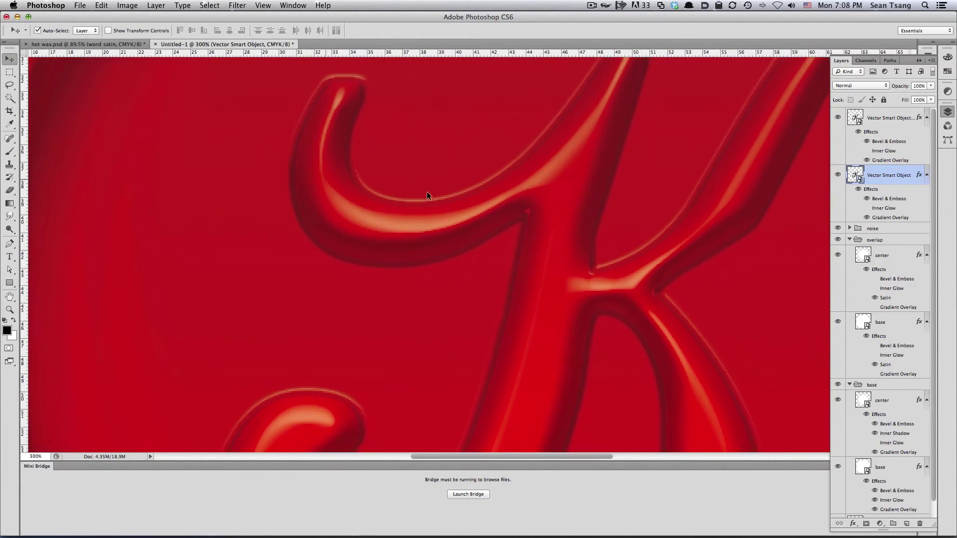
scroll(427, 191, right, 4)
scroll(349, 259, up, 3)
scroll(349, 259, right, 3)
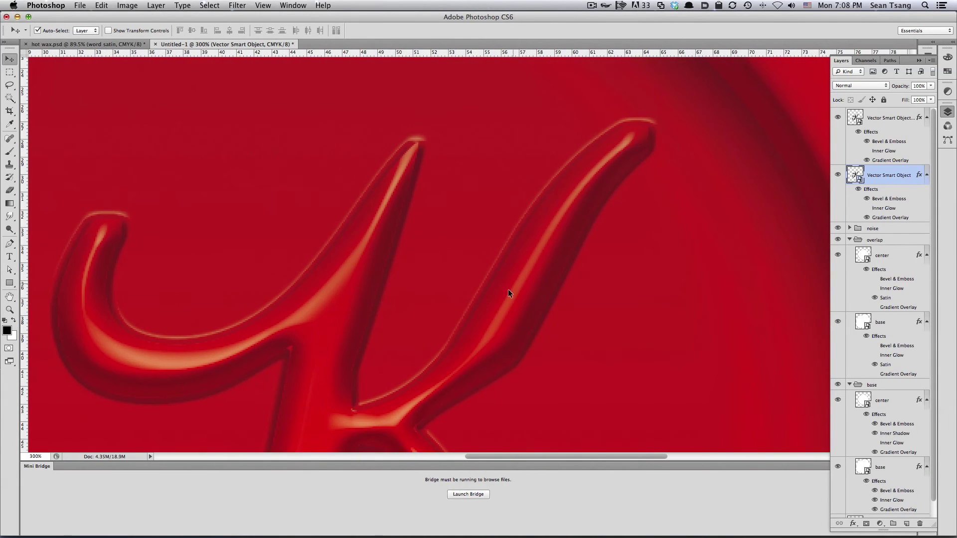
scroll(519, 134, down, 1)
scroll(518, 180, down, 1)
scroll(502, 250, down, 1)
scroll(582, 197, down, 1)
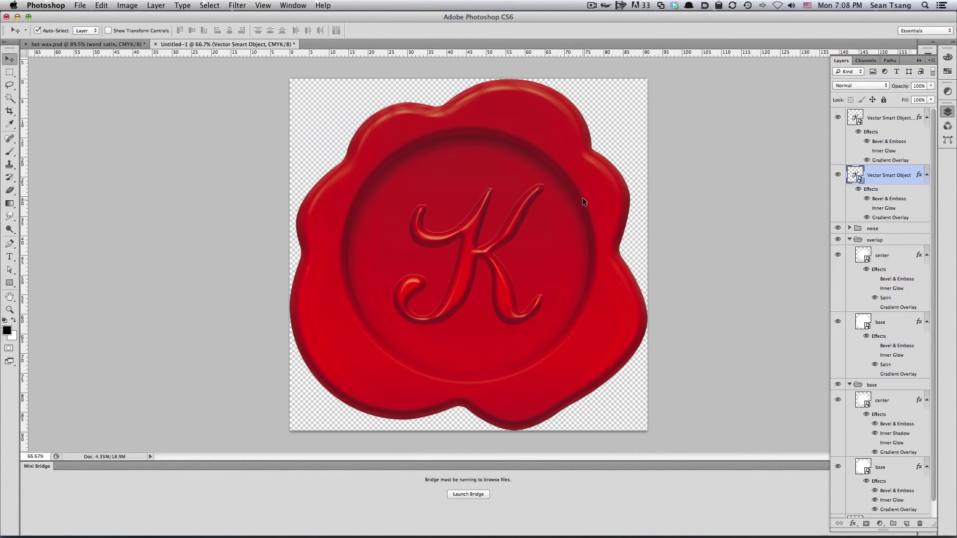
shift+click(905, 120)
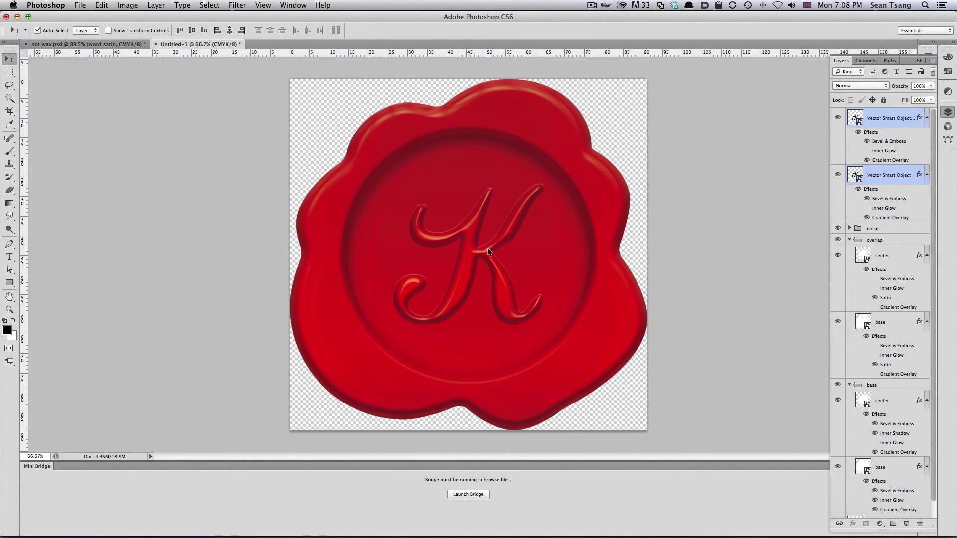
drag(487, 247, 484, 245)
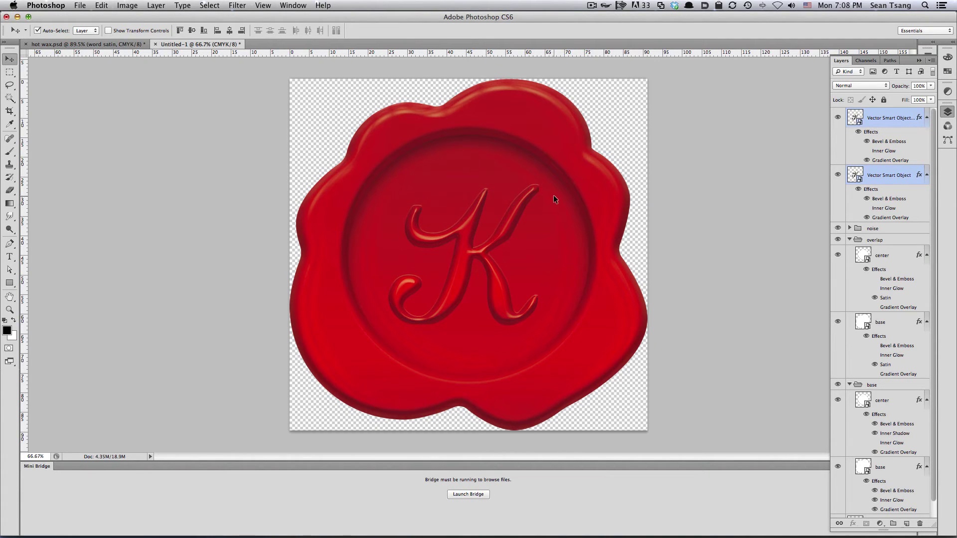
Scale both K layers up to about 110% around their centre.
key(ctrl+t)
drag(536, 189, 545, 179)
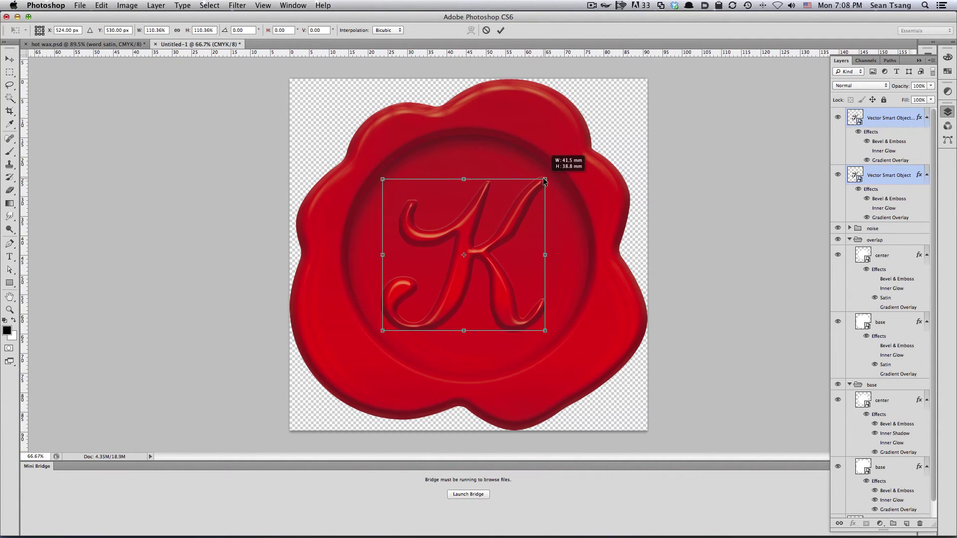
key(Return)
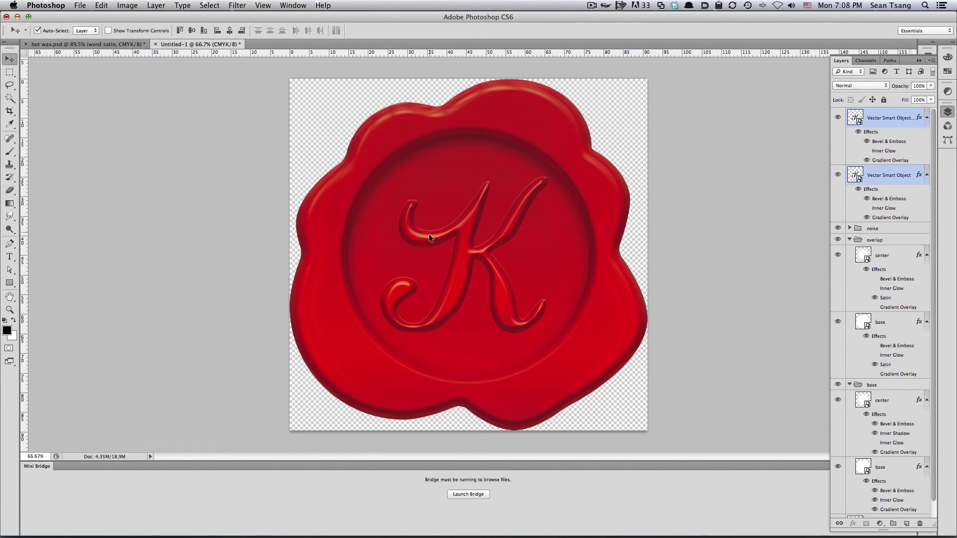
scroll(434, 249, up, 2)
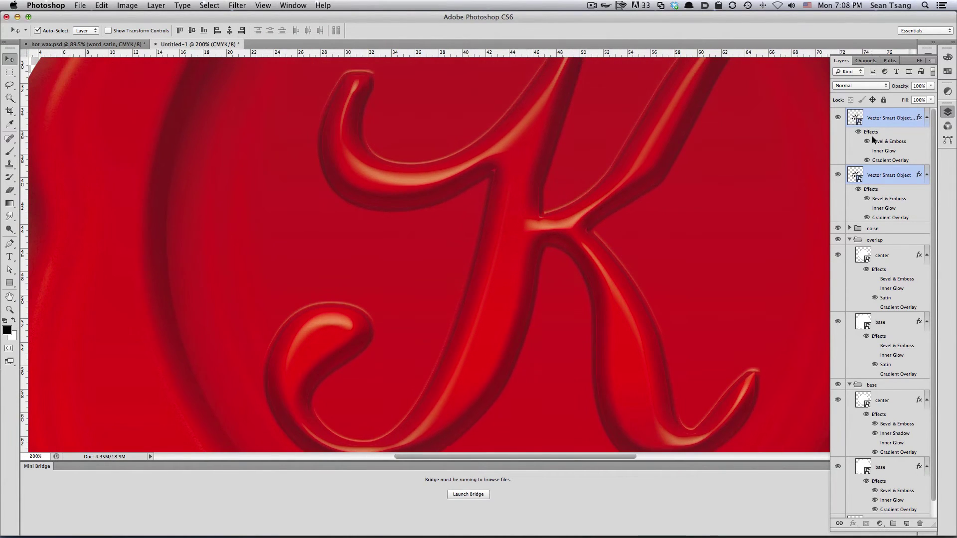
Set the lower K's bevel size to 8 px, keeping the Smooth technique after trying chisel options.
click(883, 199)
double_click(883, 199)
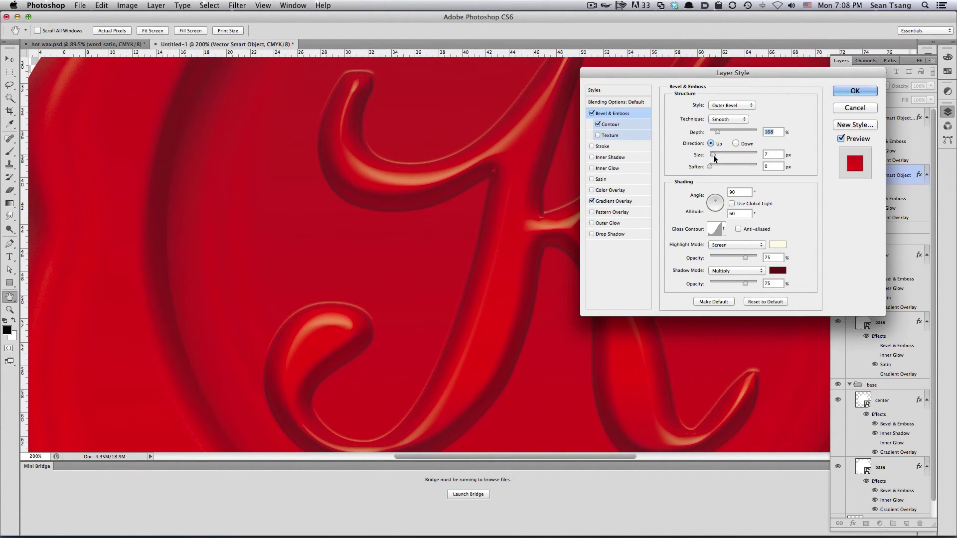
drag(715, 155, 713, 155)
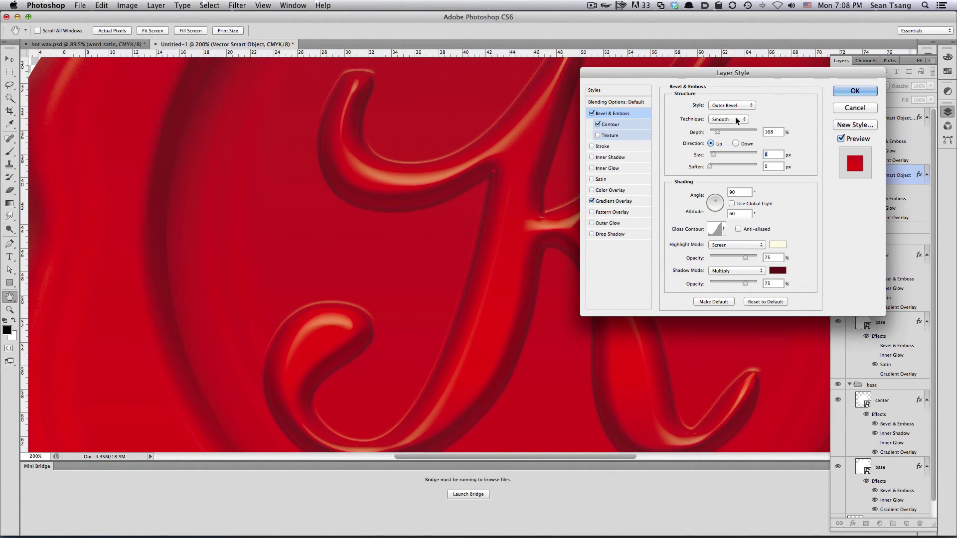
click(728, 119)
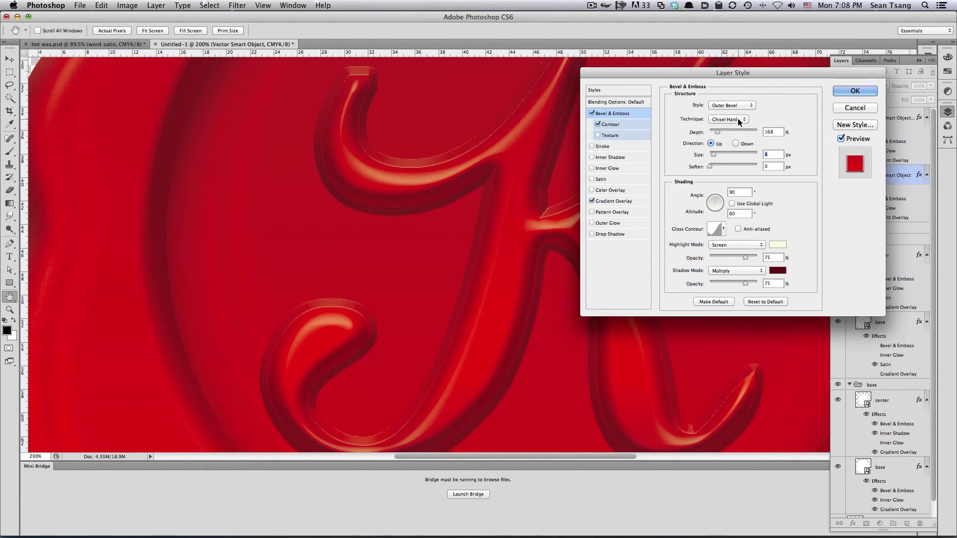
click(739, 120)
click(736, 126)
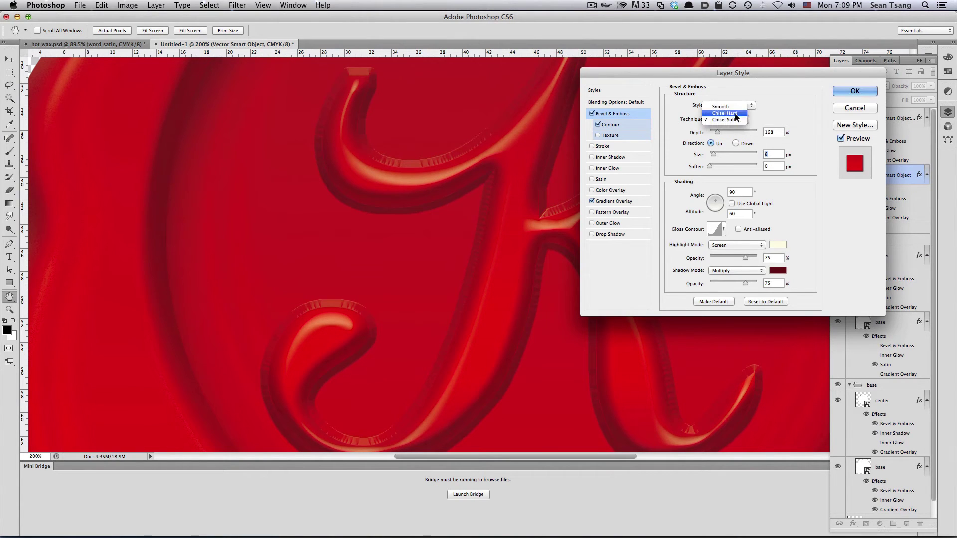
click(722, 106)
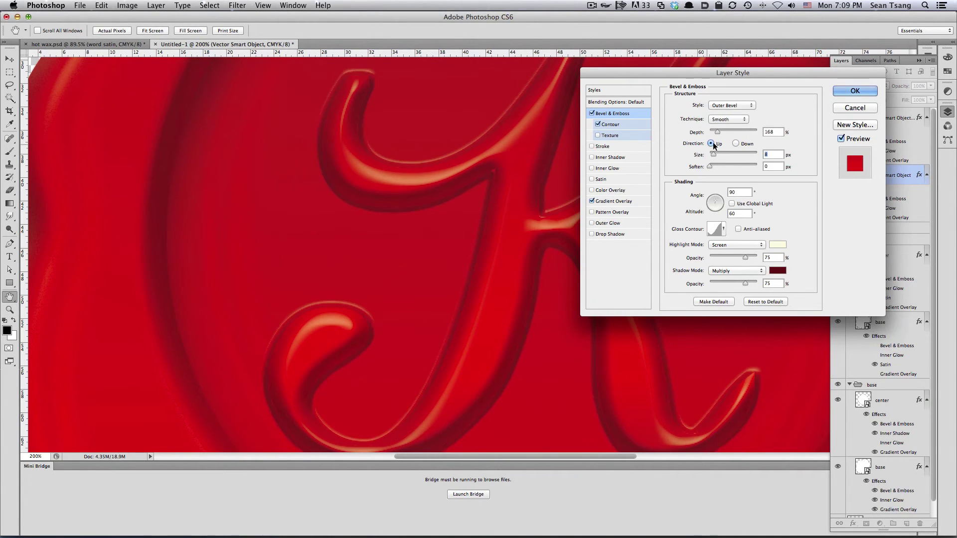
Compare Down and Up bevel directions on the K, settling on Up.
click(736, 143)
click(711, 144)
click(736, 143)
key(super+minus)
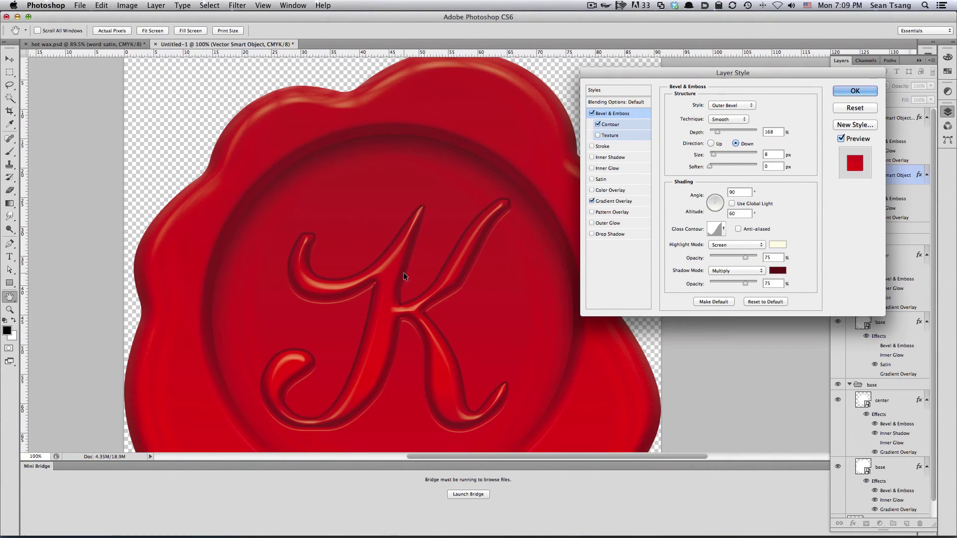
scroll(331, 316, up, 3)
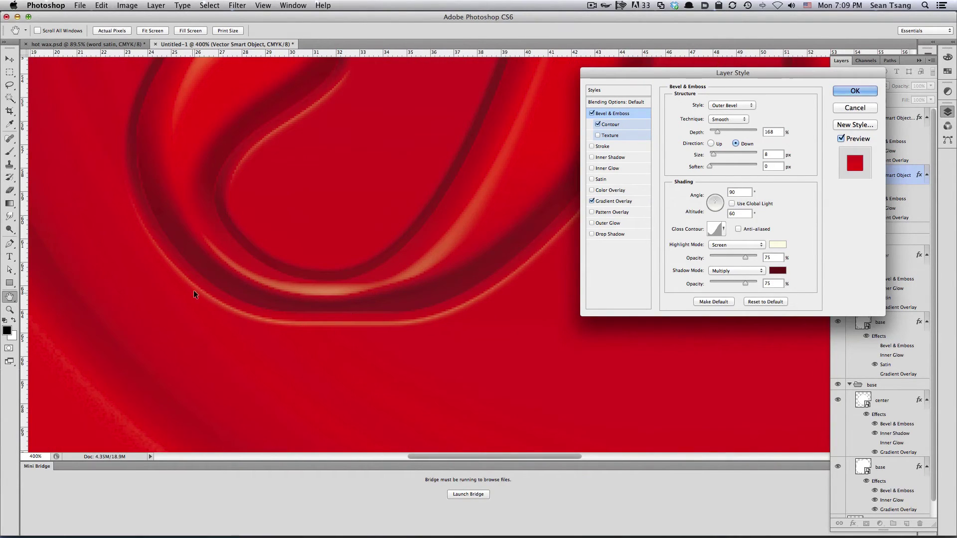
drag(262, 220, 309, 222)
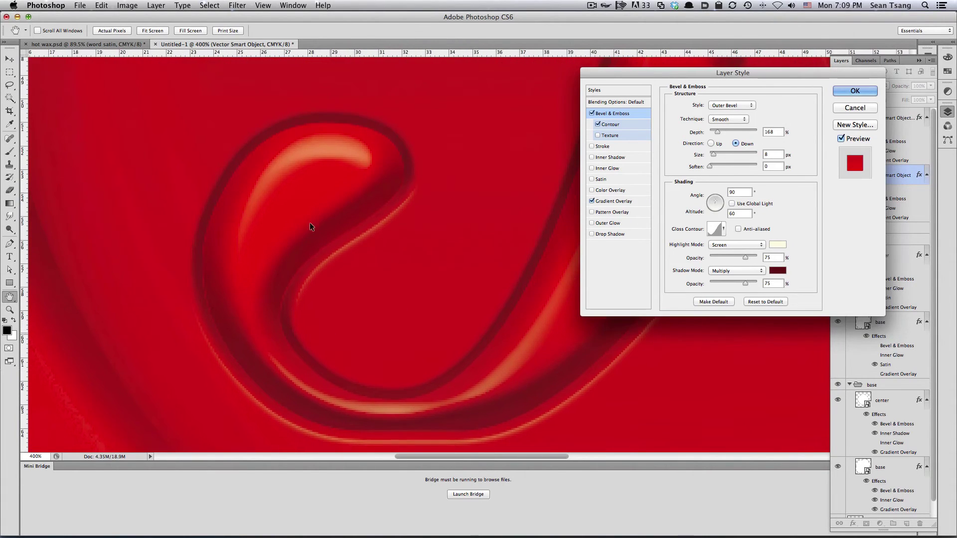
scroll(368, 148, down, 2)
scroll(420, 216, down, 2)
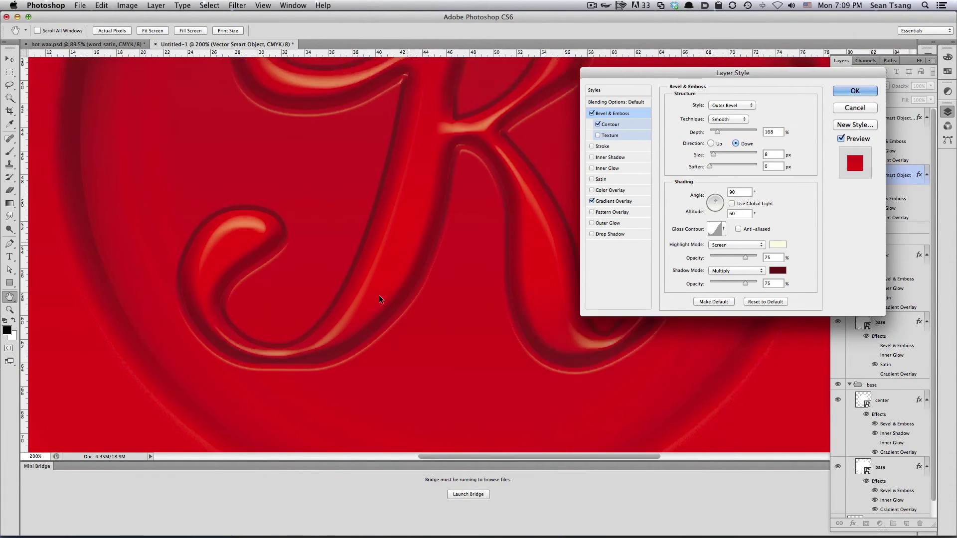
scroll(427, 196, down, 1)
scroll(403, 234, down, 1)
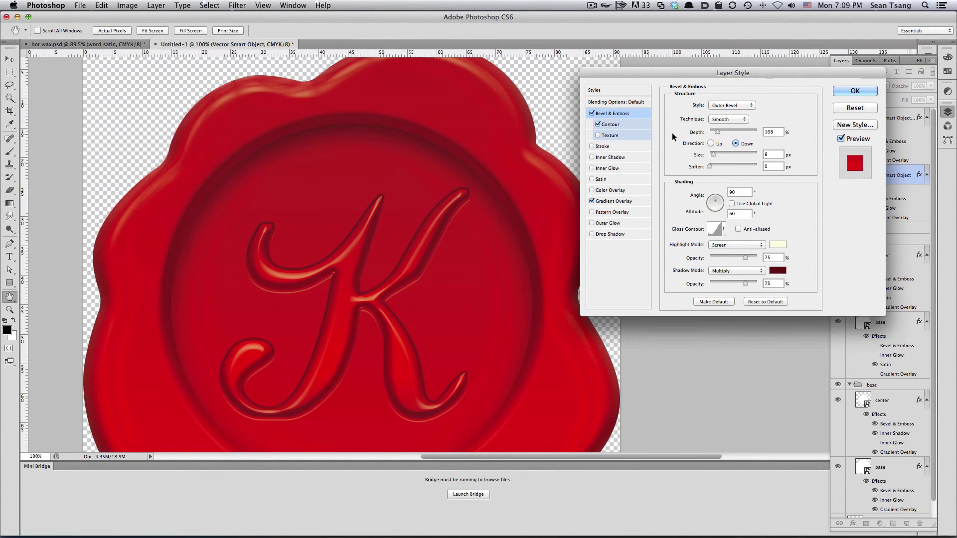
click(711, 143)
Recentre the seal in view and confirm the lower K's bevel changes.
drag(431, 299, 512, 162)
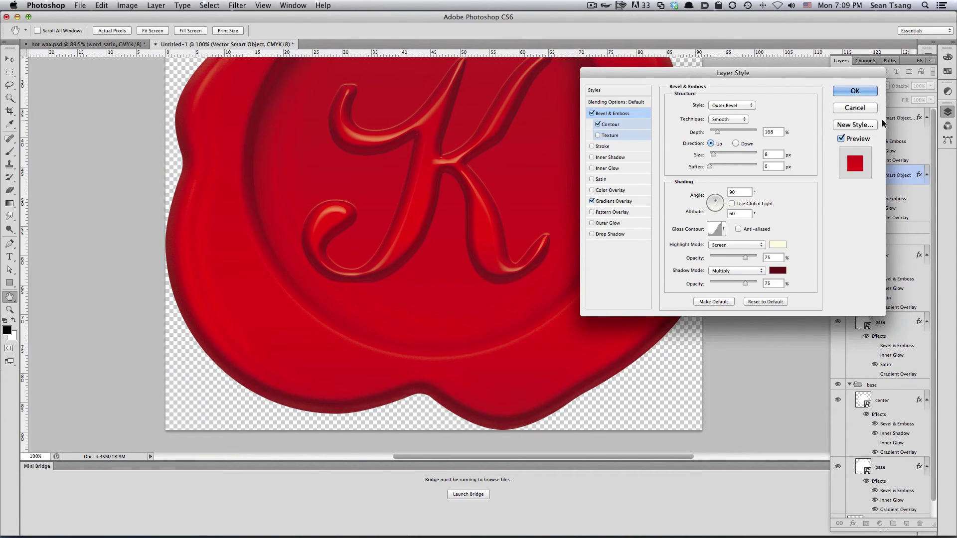
drag(825, 77, 731, 66)
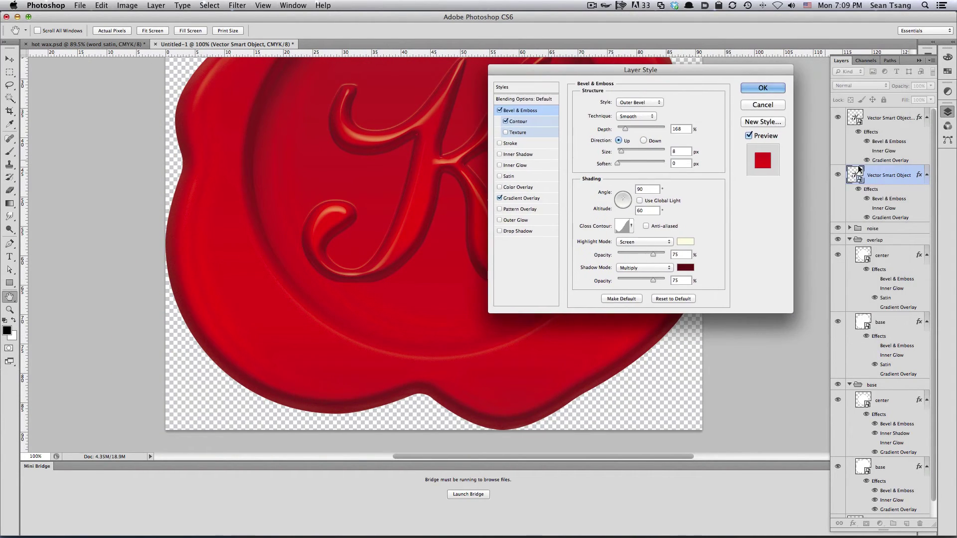
click(760, 81)
scroll(518, 228, up, 3)
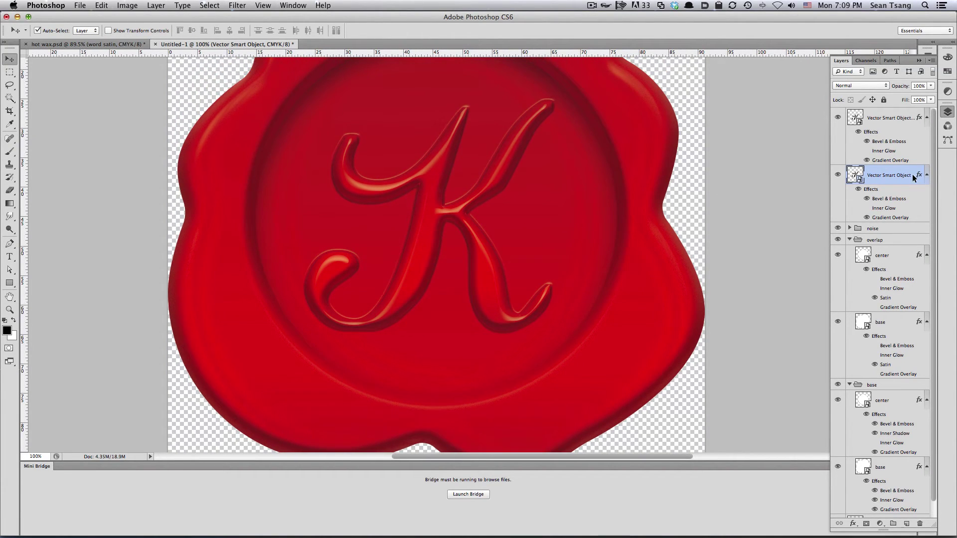
Duplicate both K layers and copy the wax base's effects, including Satin, onto the top copy.
shift+click(903, 111)
key(super+j)
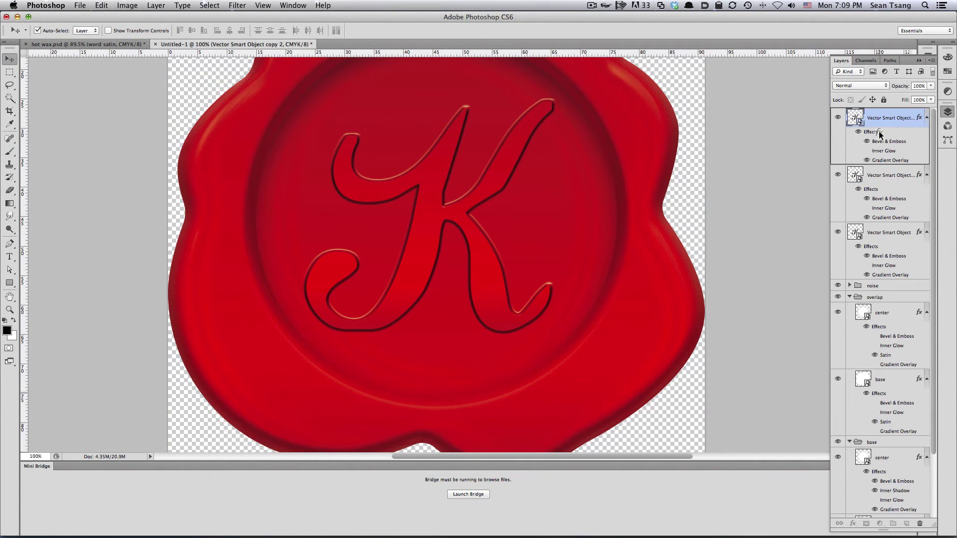
drag(879, 393, 880, 134)
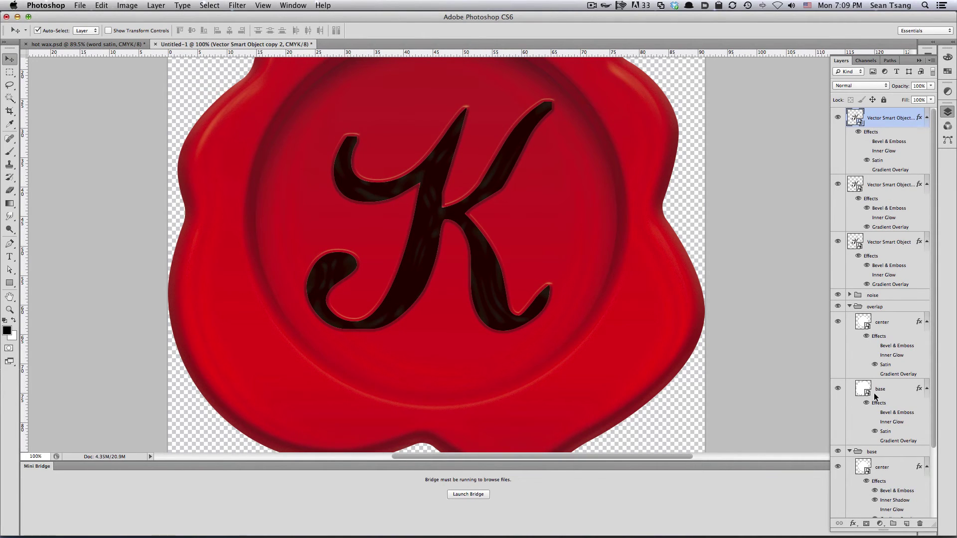
drag(874, 397, 878, 139)
Lower the top K copy's fill to nearly transparent, about 1%.
key(Up)
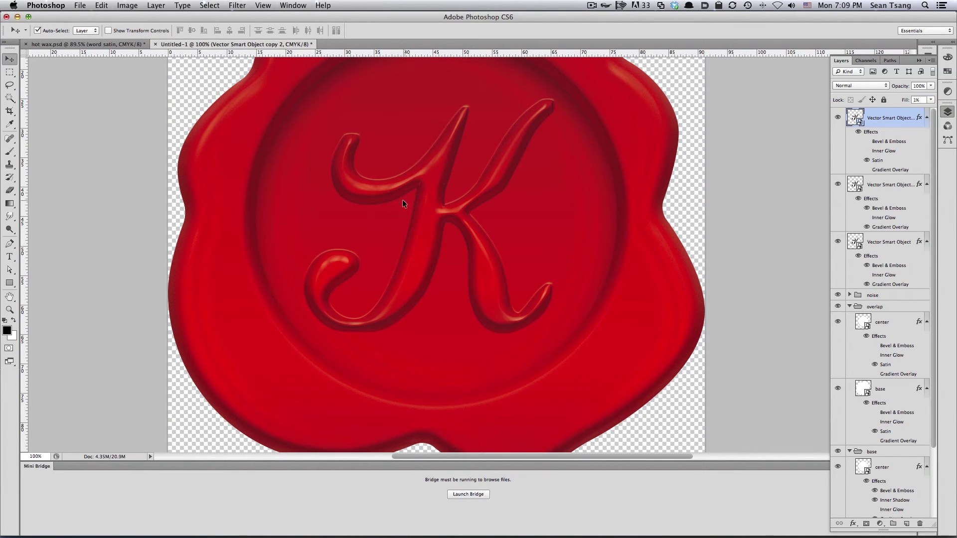
scroll(402, 199, up, 2)
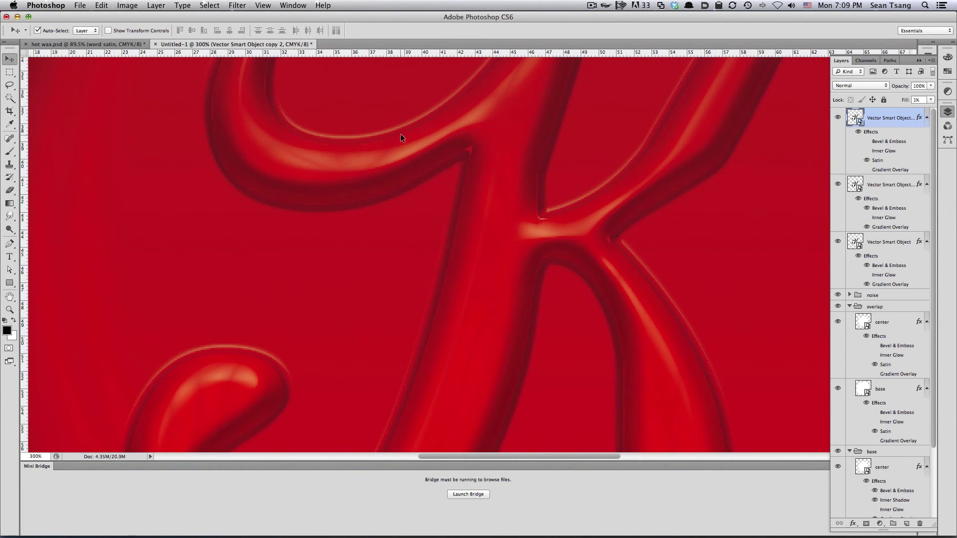
scroll(401, 137, down, 5)
scroll(412, 120, left, 3)
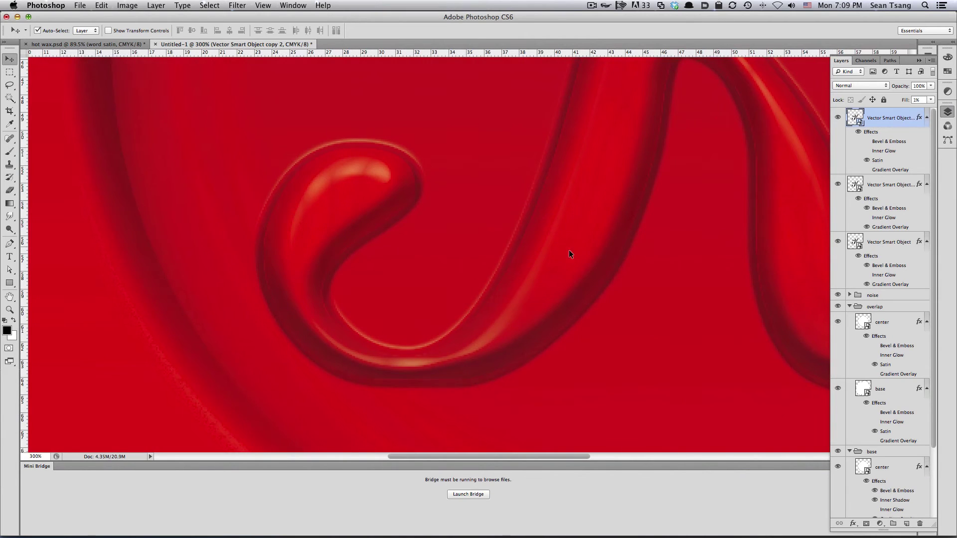
scroll(569, 254, up, 5)
scroll(548, 289, right, 2)
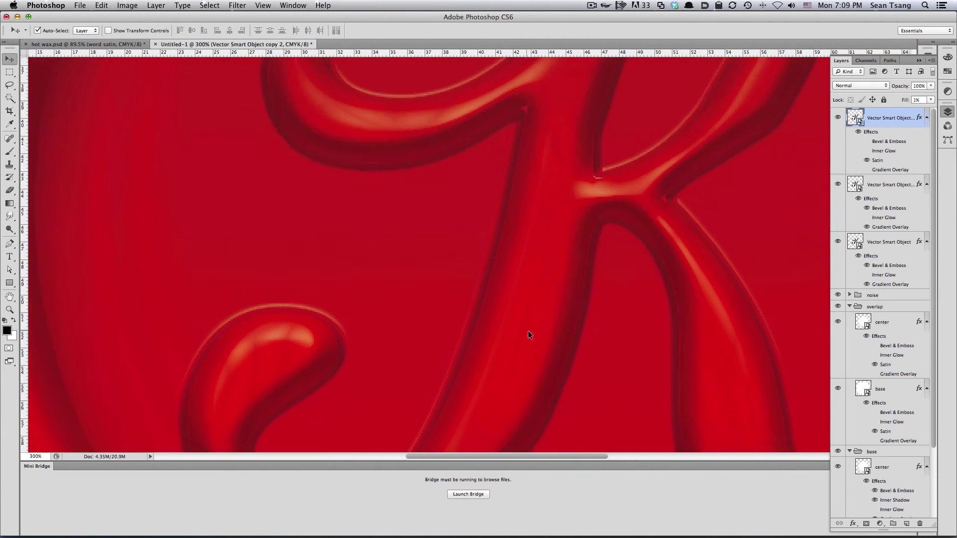
Adjust the top K copy's Satin opacity and reduce its size to 40 px.
double_click(880, 162)
drag(711, 68, 865, 73)
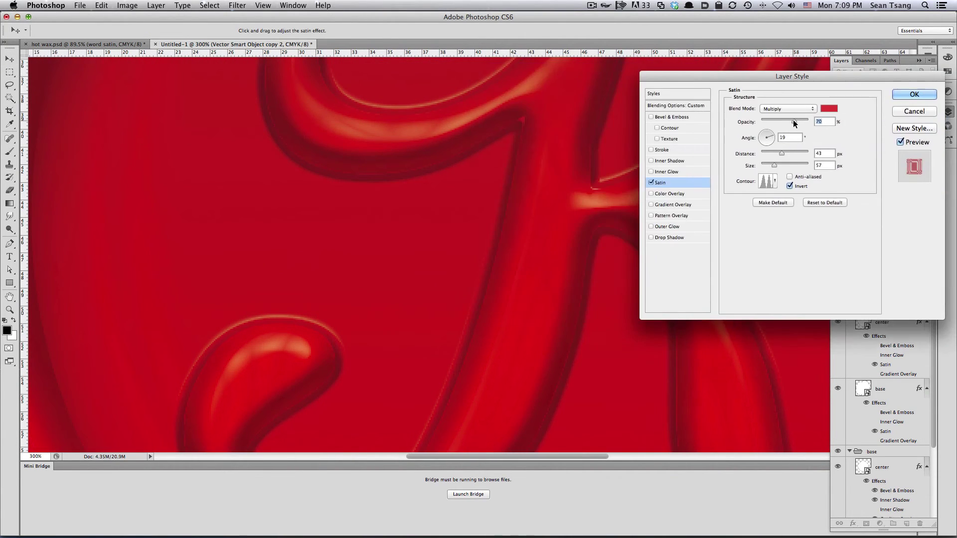
drag(799, 121, 800, 120)
drag(775, 165, 771, 166)
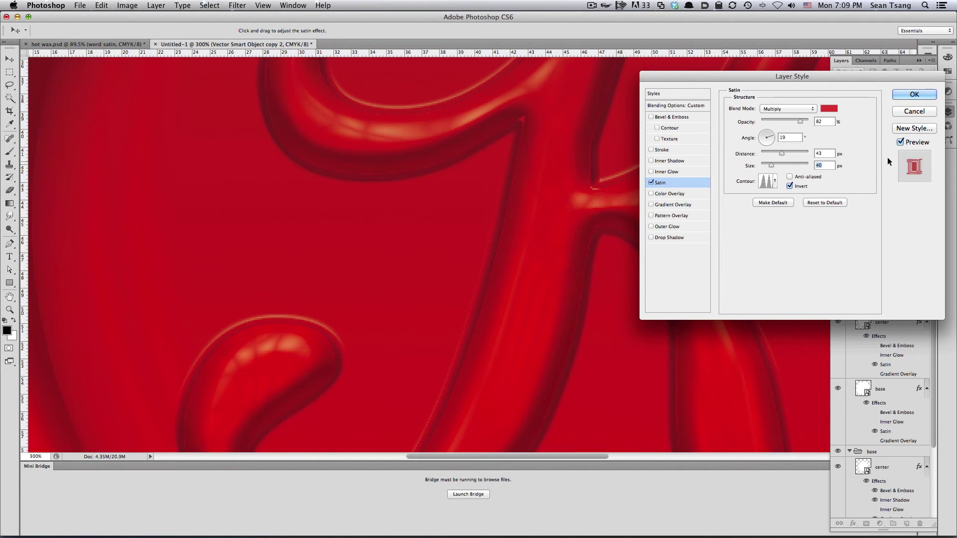
click(915, 94)
Review the whole seal and recheck the Satin settings.
key(super+minus)
key(super+minus)
key(super+minus)
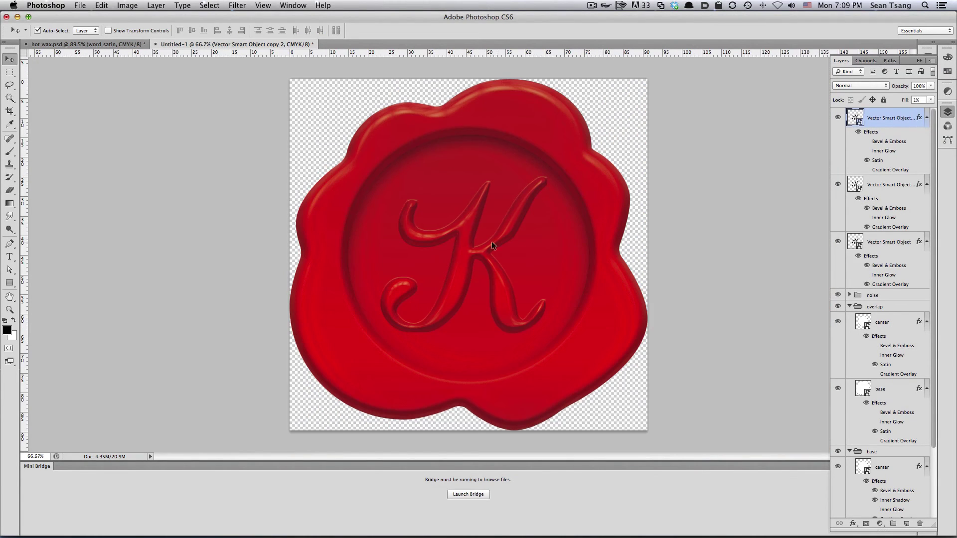
key(super+plus)
key(super+plus)
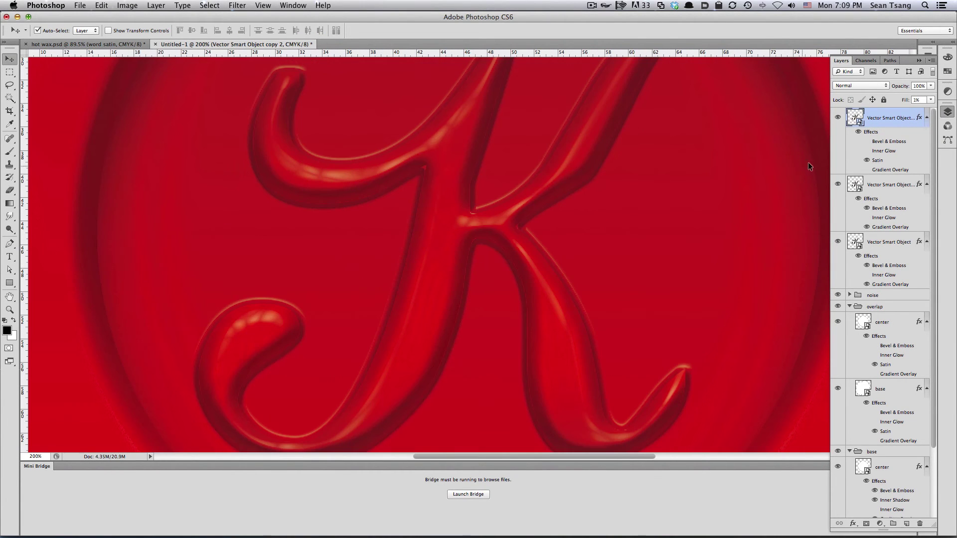
double_click(877, 160)
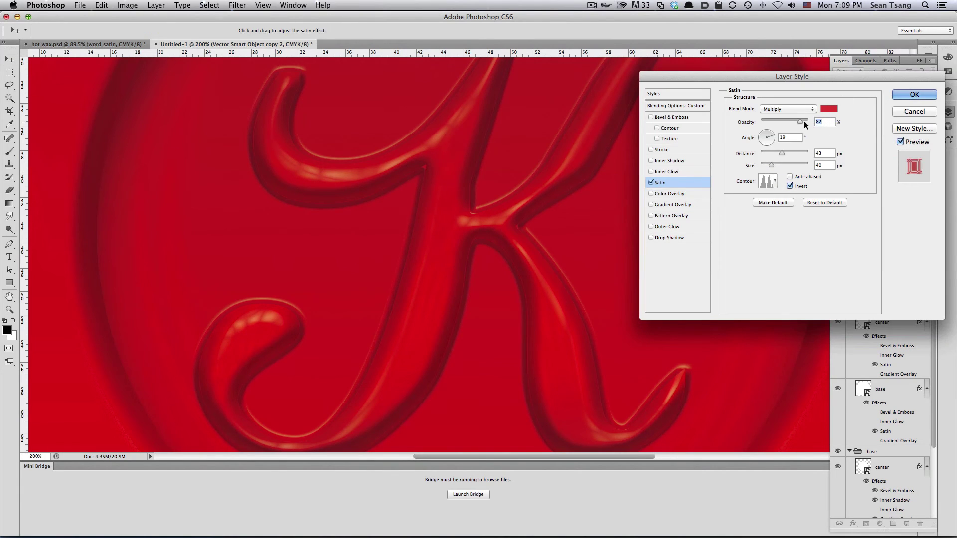
click(917, 95)
key(super+minus)
key(super+minus)
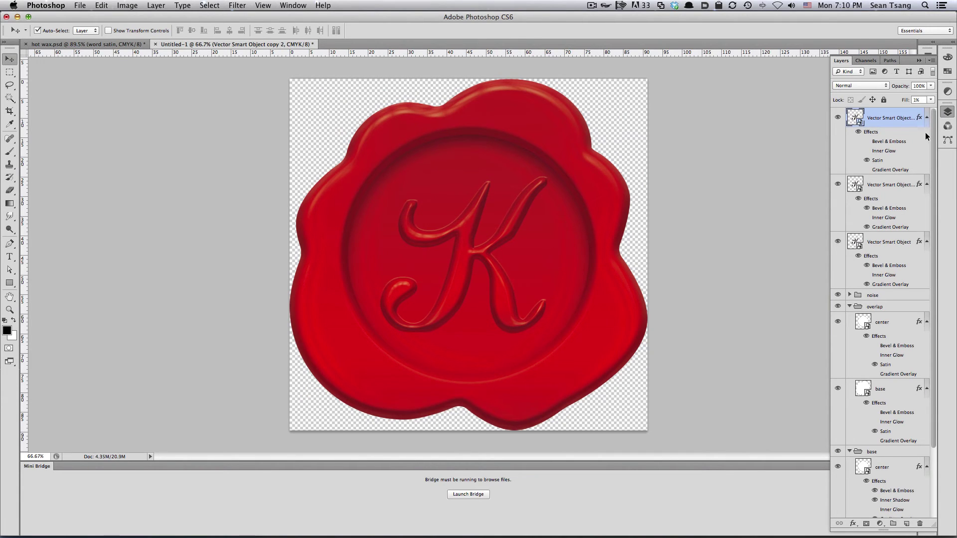
Group the three K smart-object layers into a group named 'word'.
click(891, 247)
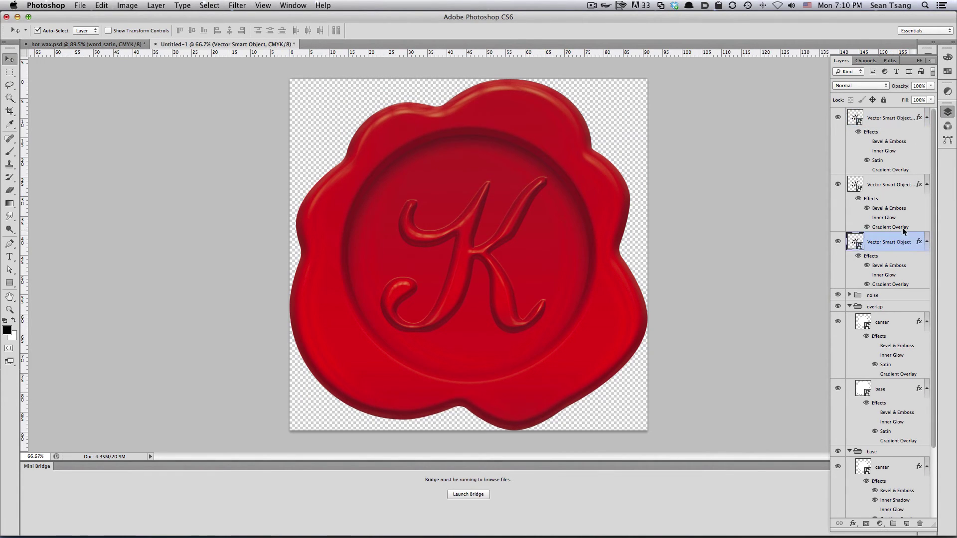
shift+click(899, 121)
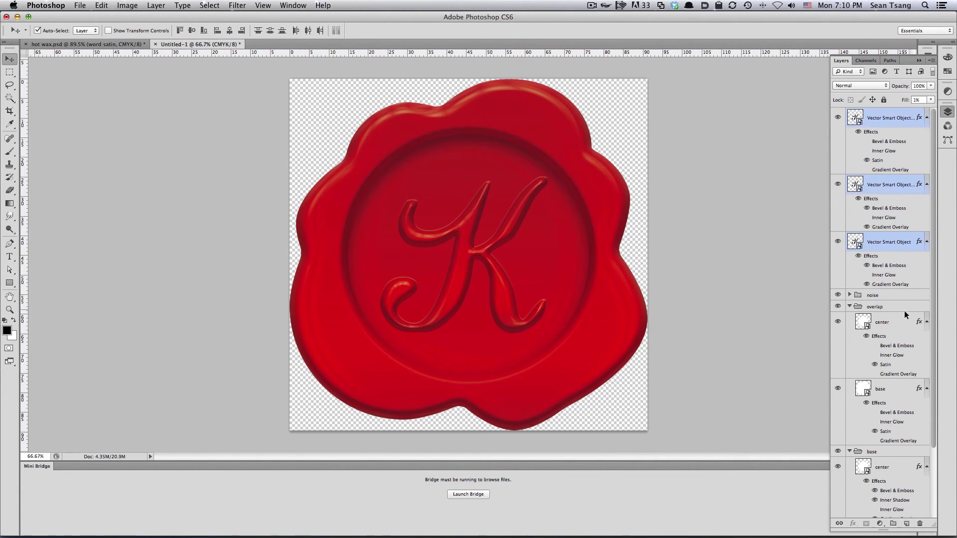
click(898, 522)
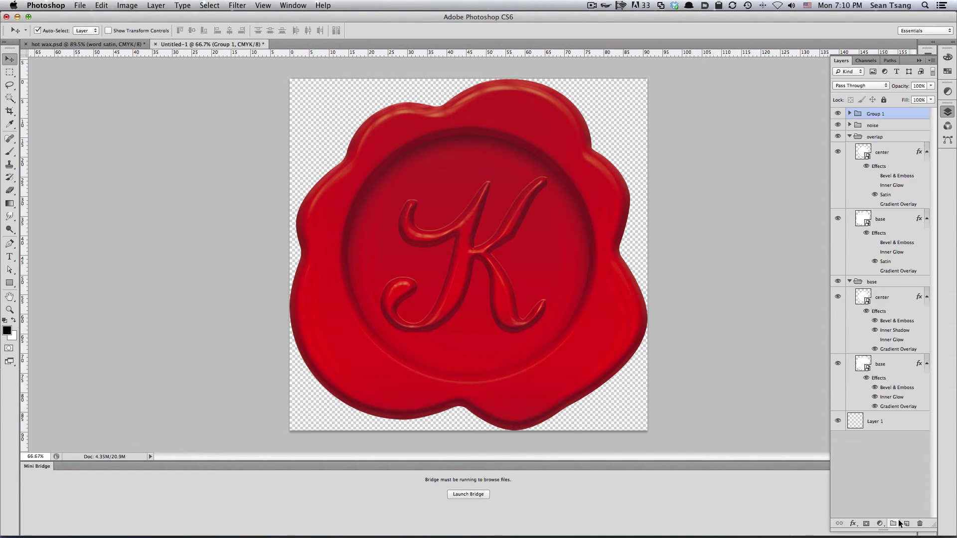
double_click(876, 113)
text(word)
key(Return)
Collapse all the expanded layer groups in the Layers panel.
click(849, 281)
click(849, 137)
click(899, 258)
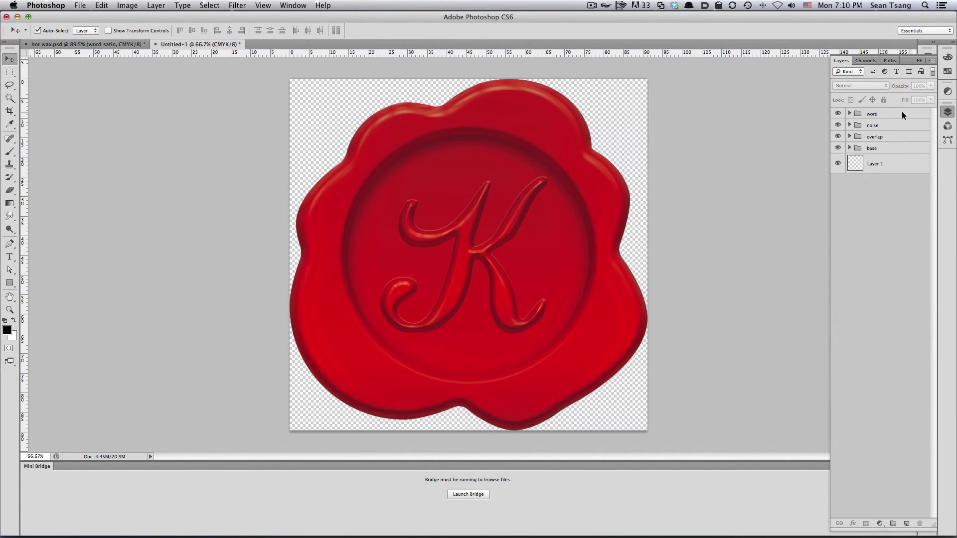
key(ctrl+m)
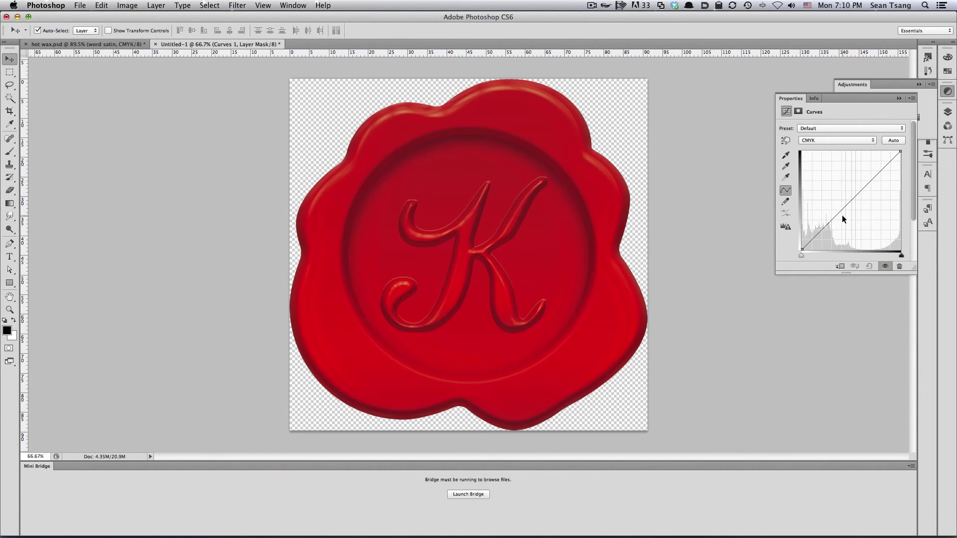
Shape the Curves adjustment into a gentle S-curve for subtle contrast over the seal.
mouse_move(842, 214)
mouse_down()
mouse_move(841, 223)
mouse_move(872, 172)
mouse_move(880, 179)
mouse_up()
drag(841, 223, 827, 219)
mouse_move(877, 184)
mouse_down()
mouse_move(875, 169)
mouse_move(879, 177)
mouse_up()
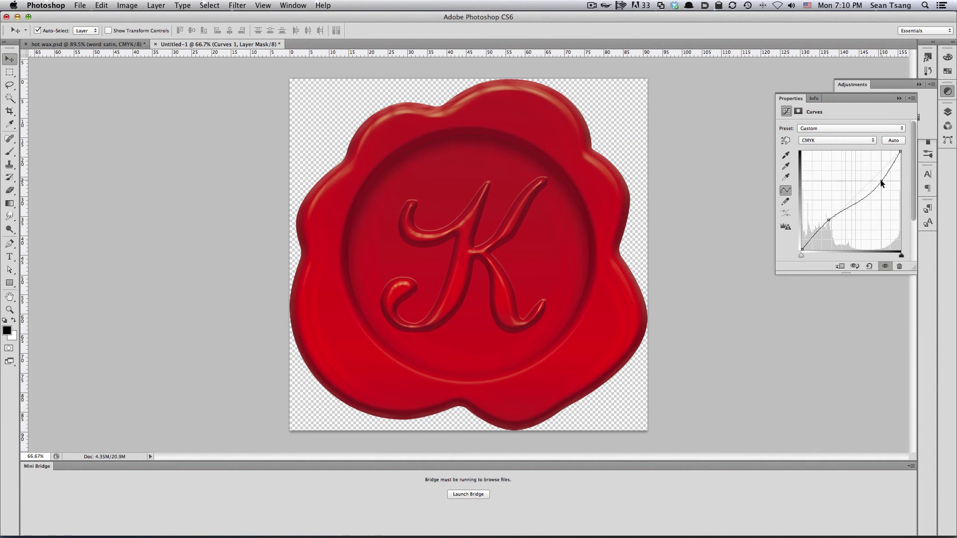
key(super+minus)
key(super+minus)
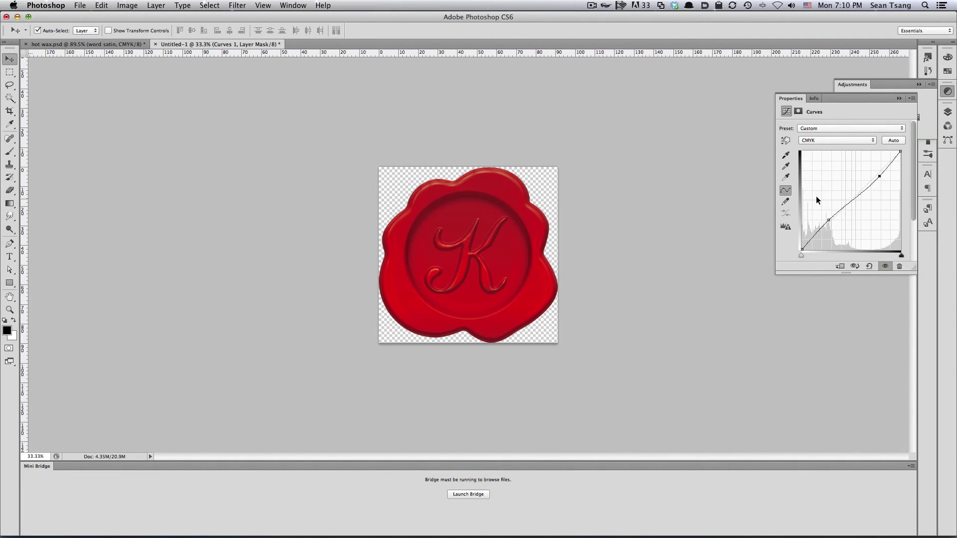
click(947, 91)
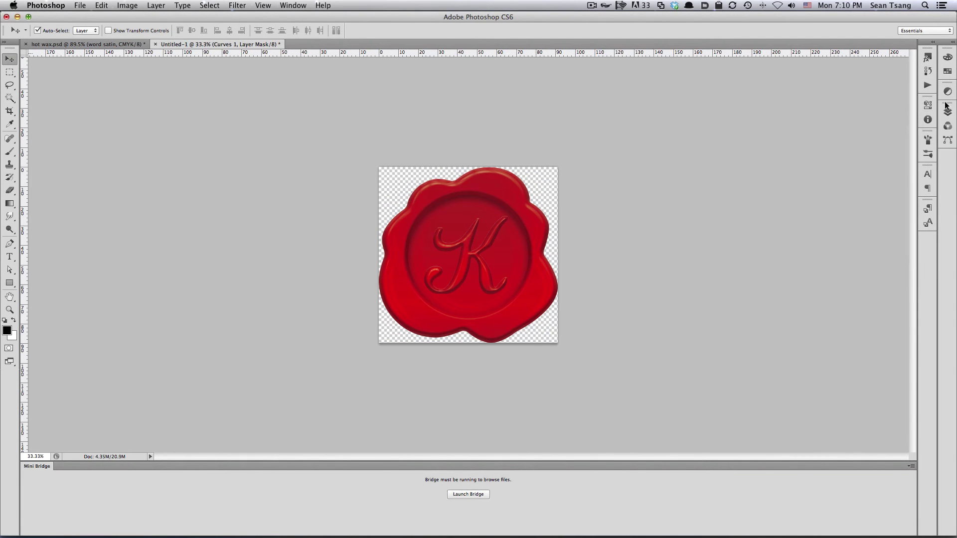
click(947, 111)
key(super+plus)
key(super+plus)
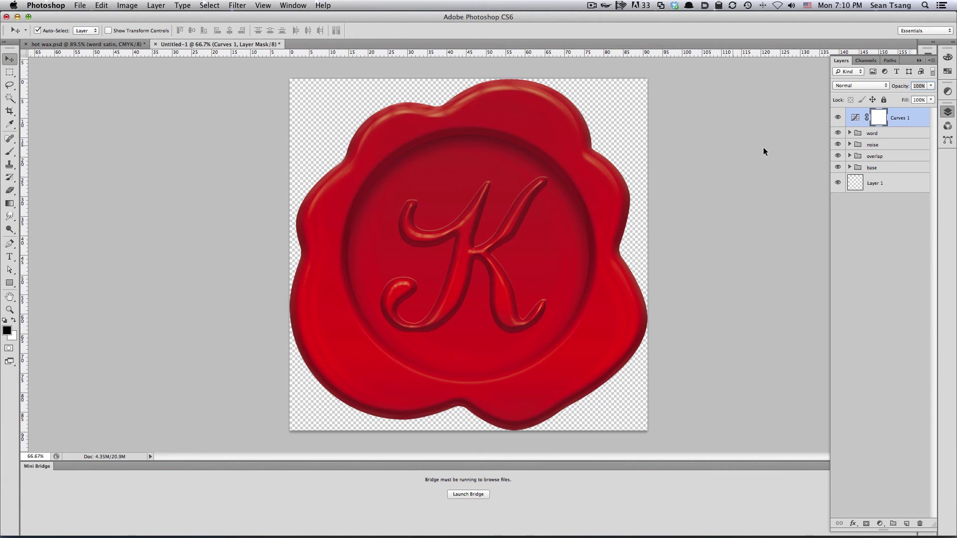
Fill the bottom layer, Layer 1, with white.
click(861, 183)
key(super+BackSpace)
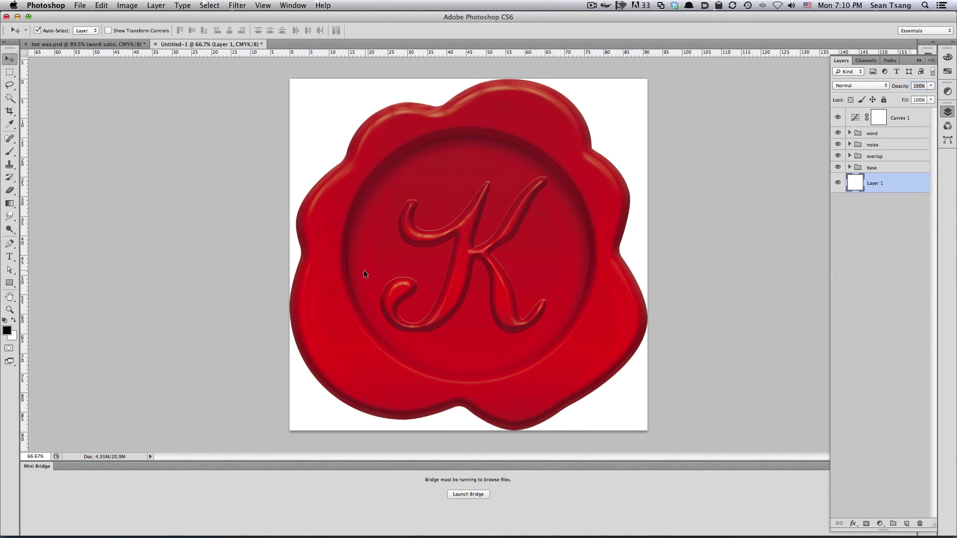
key(super+Tab)
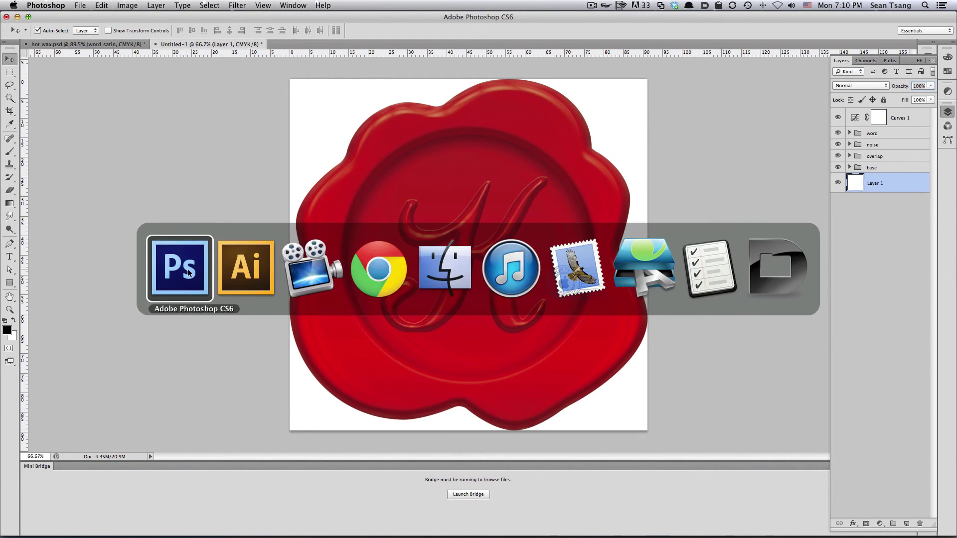
click(379, 269)
key(super+Tab)
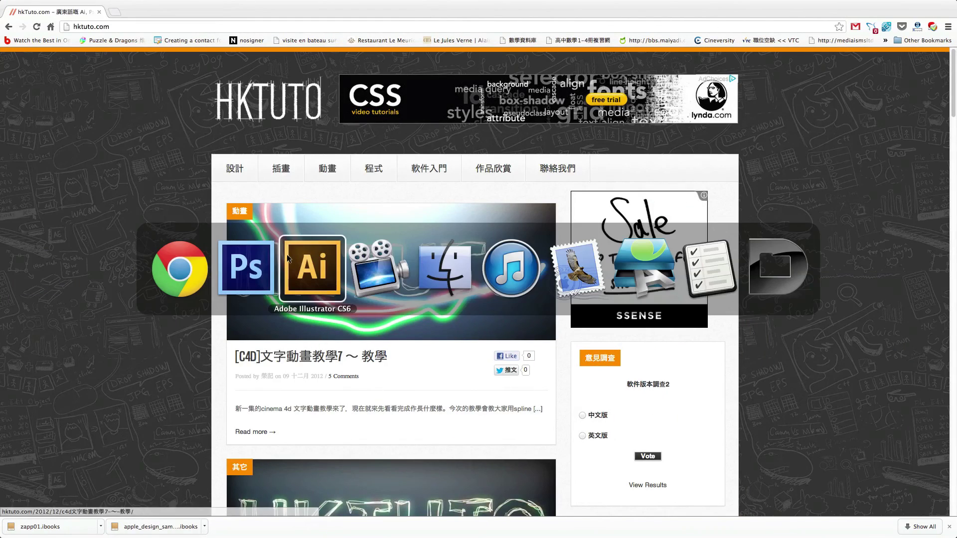
click(247, 264)
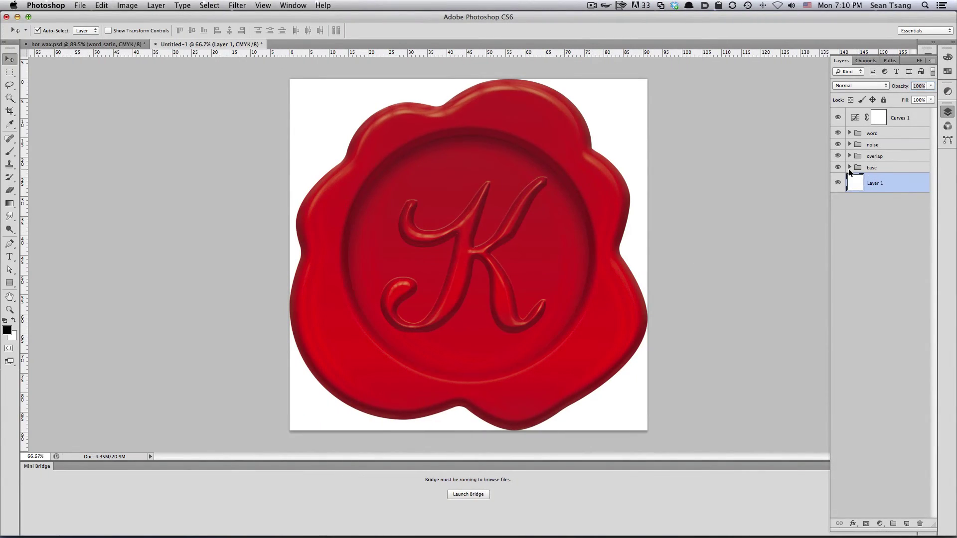
Crop outward to extend the canvas evenly, then refill the enlarged background white.
key(c)
drag(645, 83, 671, 67)
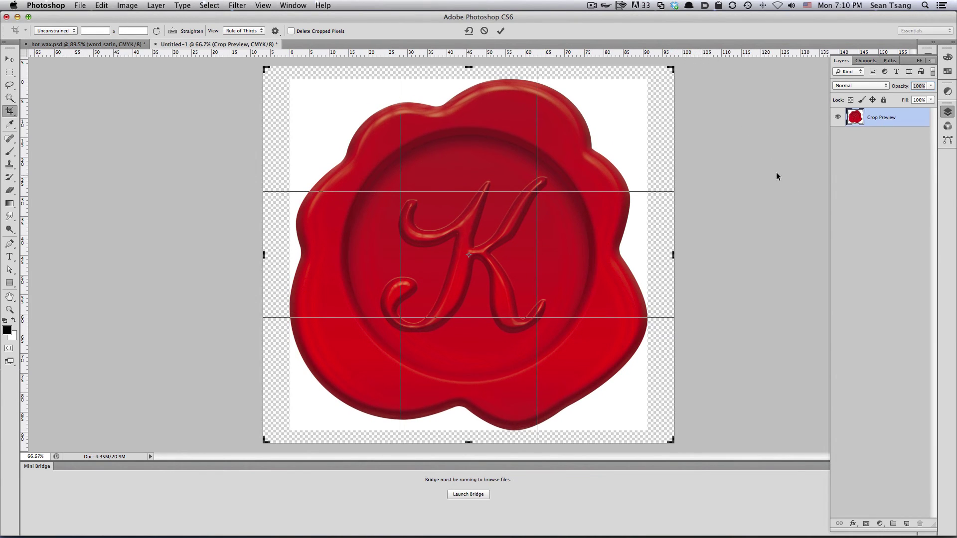
key(Return)
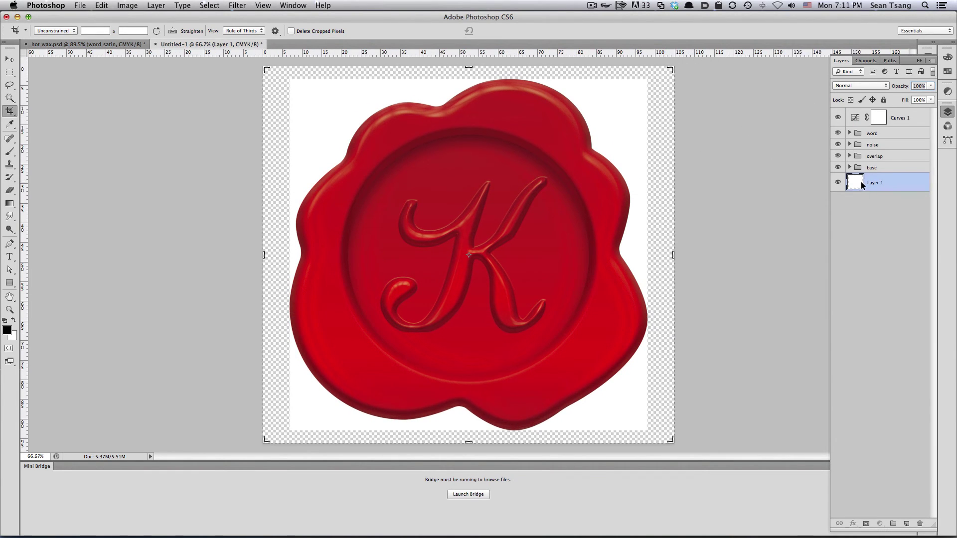
key(super+BackSpace)
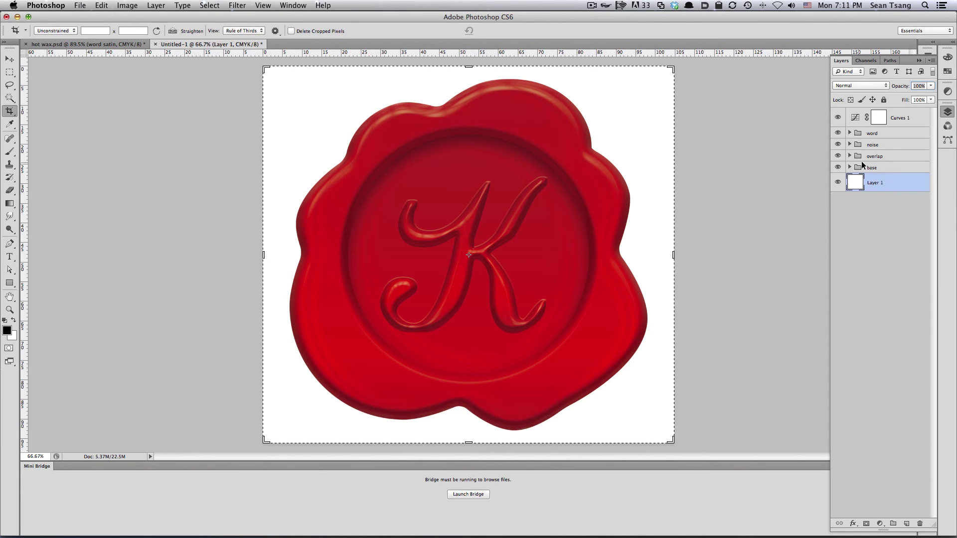
click(850, 168)
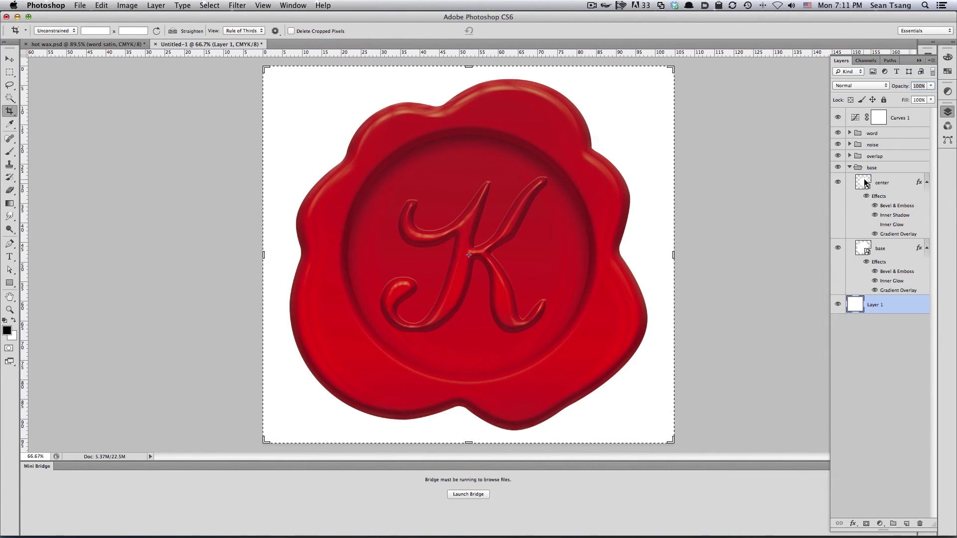
Add a drop shadow to the wax base with 90° angle, 3 px distance and 8 px size.
double_click(878, 263)
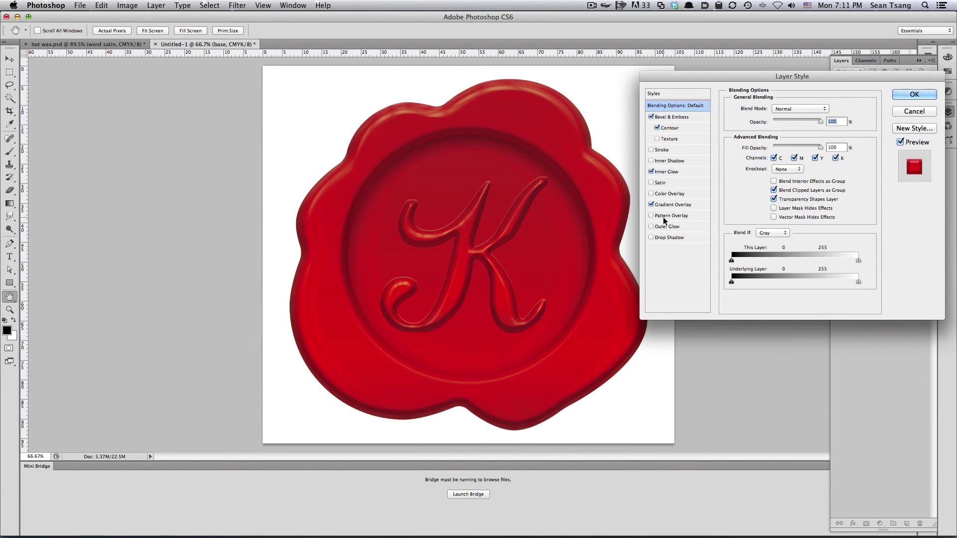
click(665, 238)
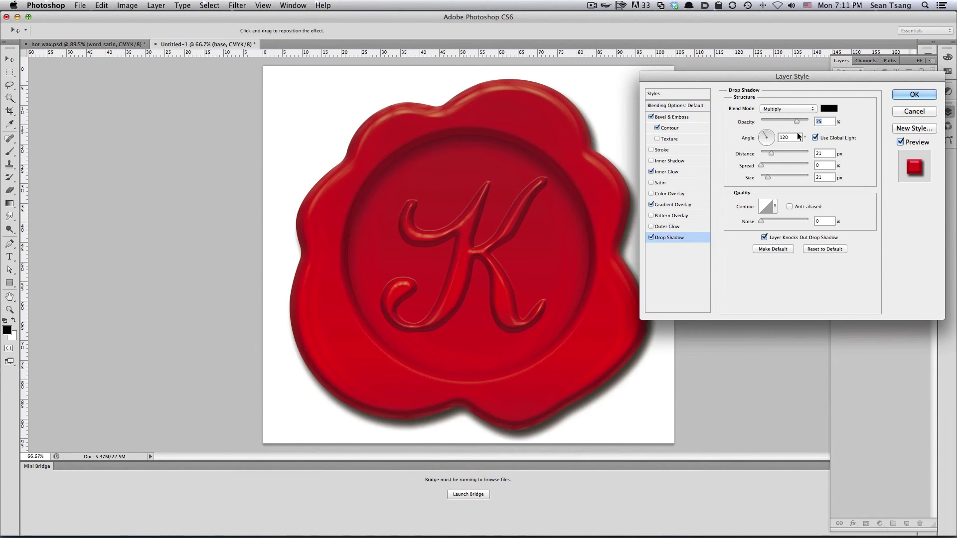
drag(771, 153, 765, 153)
double_click(790, 137)
text(90)
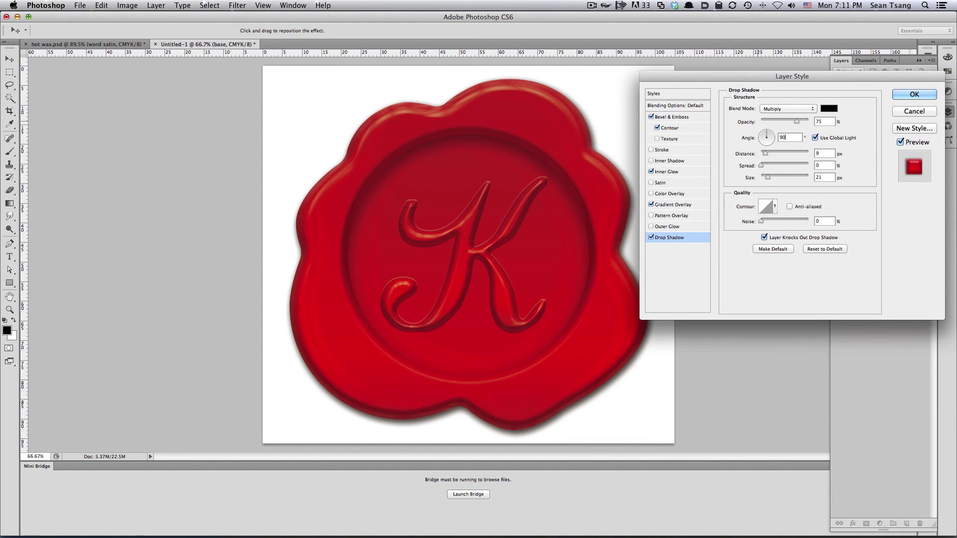
mouse_move(772, 177)
mouse_down()
mouse_move(763, 178)
mouse_move(762, 154)
mouse_up()
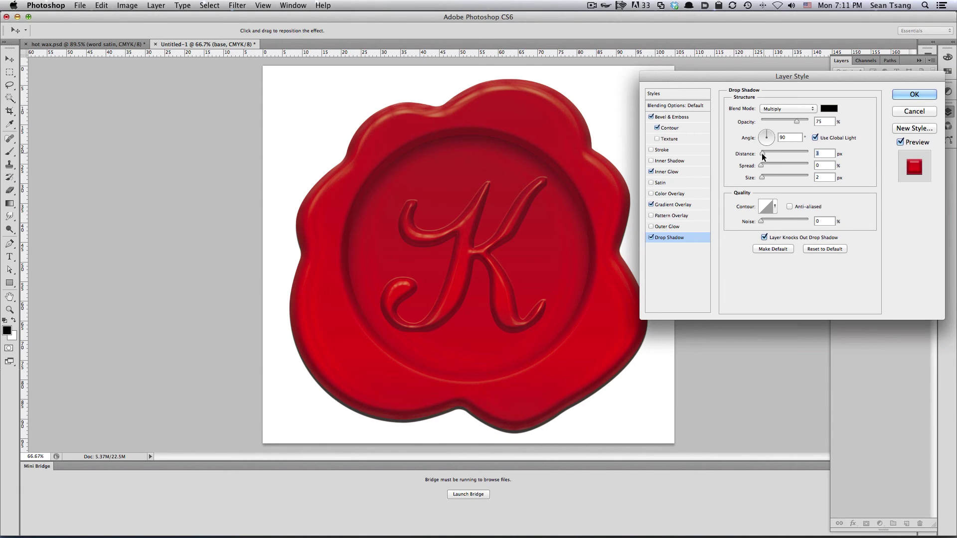
click(762, 176)
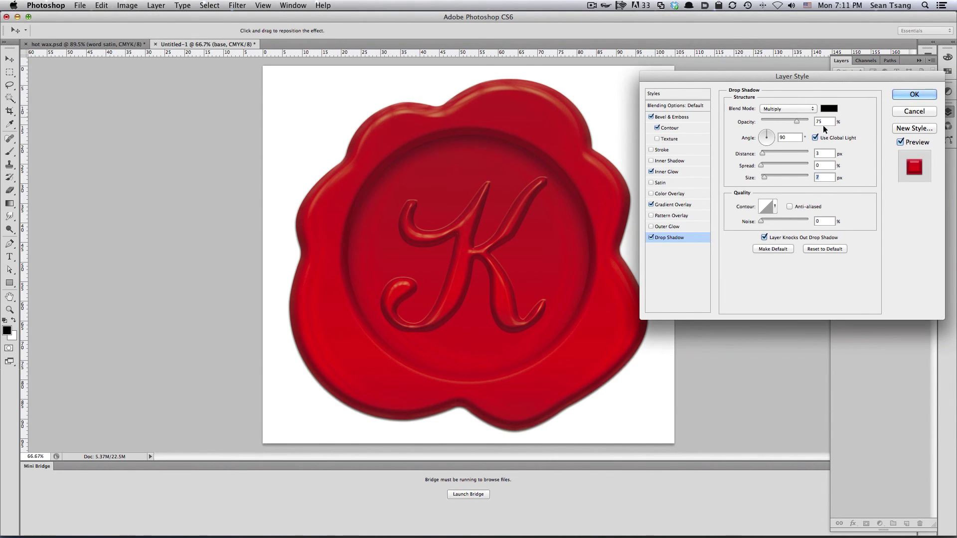
text(8)
key(Tab)
click(925, 94)
key(c)
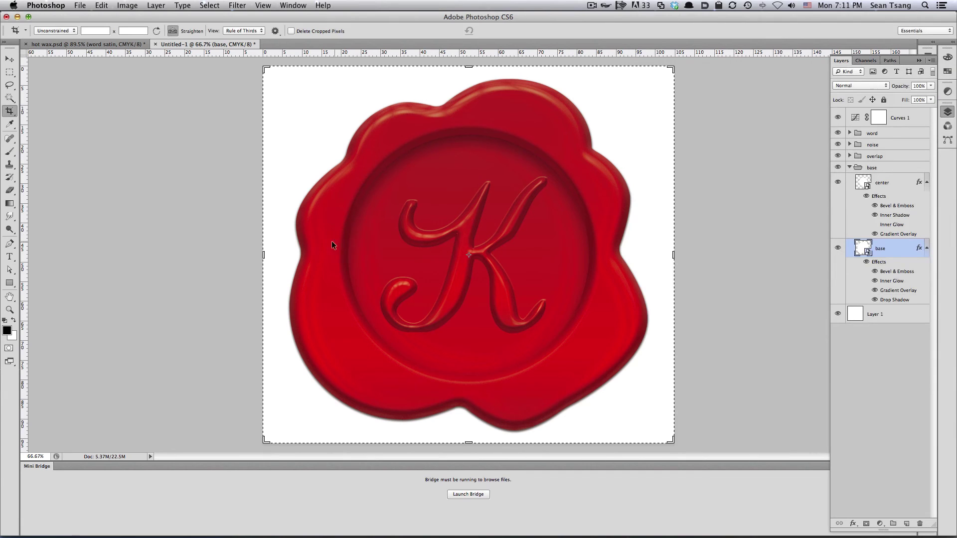
key(super+Tab)
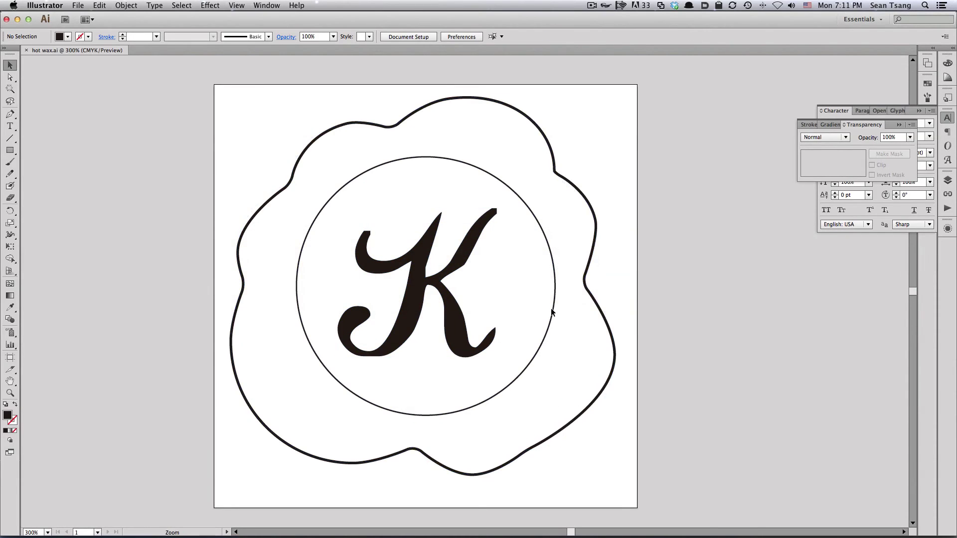
Duplicate the wax outline shape and place the copy below the artboard.
key(super+minus)
key(super+minus)
scroll(551, 239, down, 5)
click(563, 175)
drag(564, 177, 556, 412)
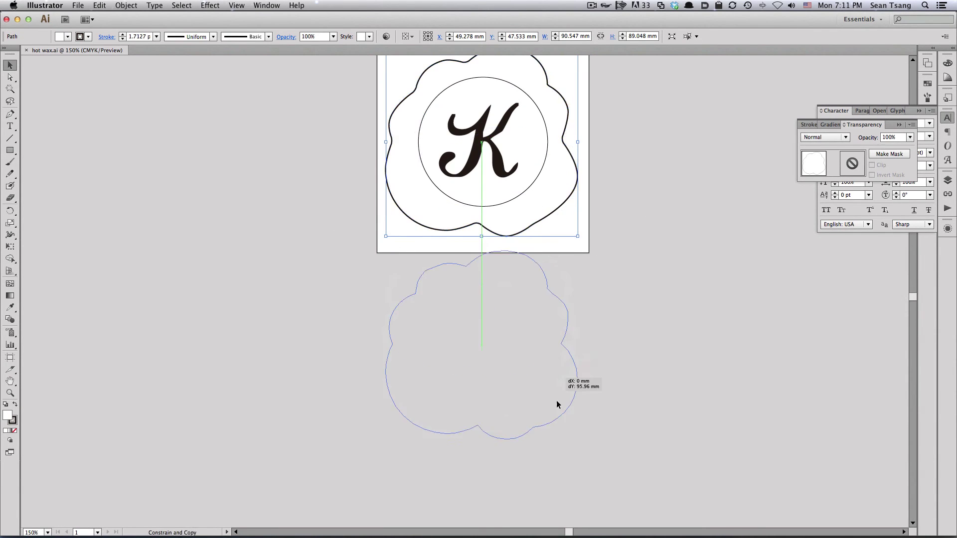
drag(564, 289, 563, 253)
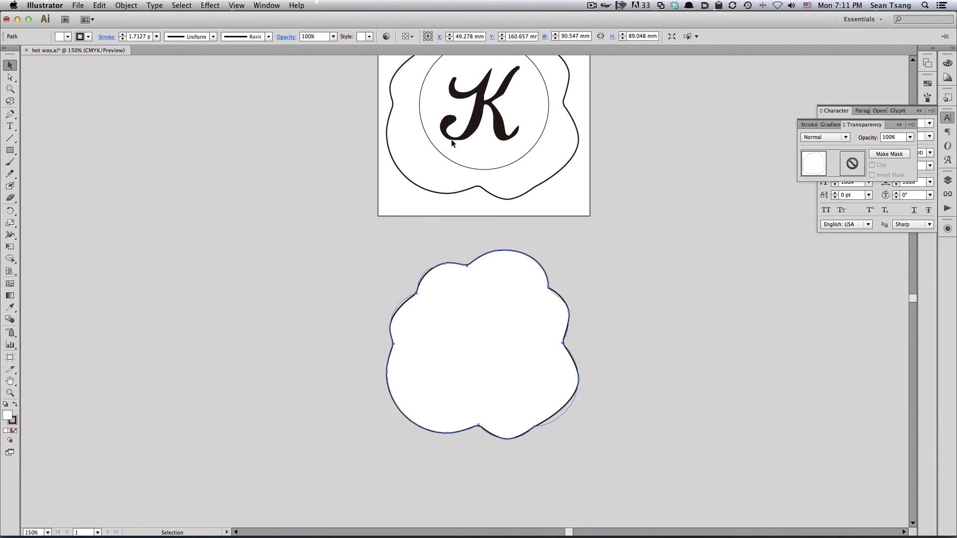
Expand the cloud's appearance into plain shapes.
click(126, 5)
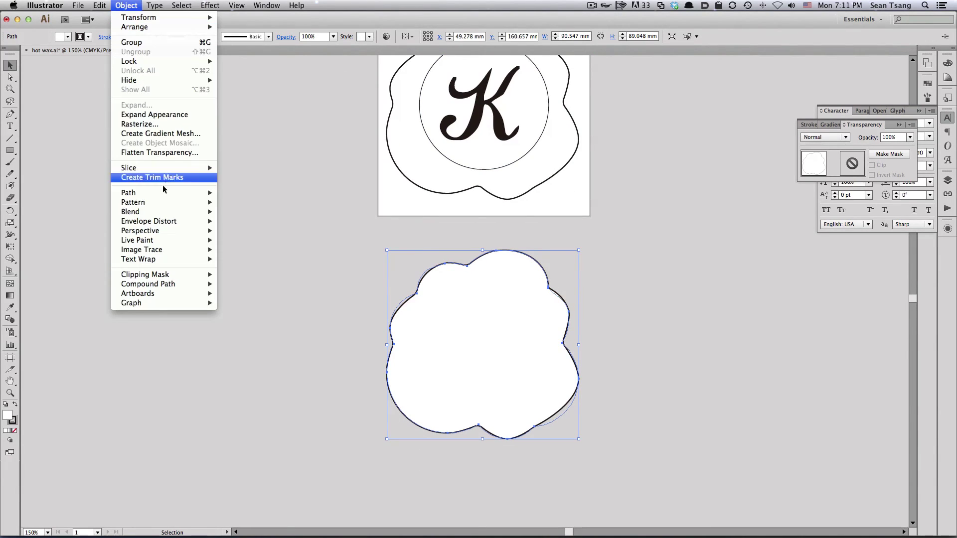
click(155, 114)
key(a)
key(v)
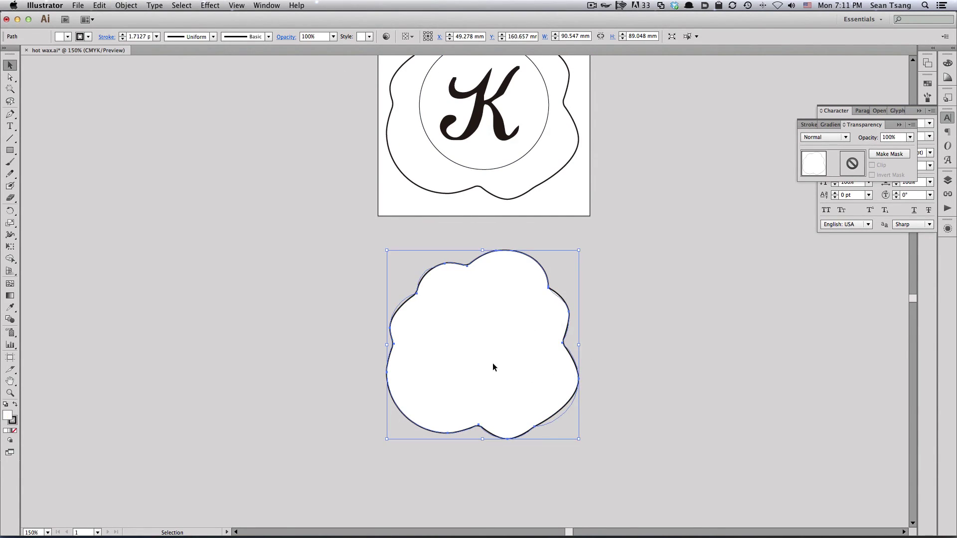
click(121, 6)
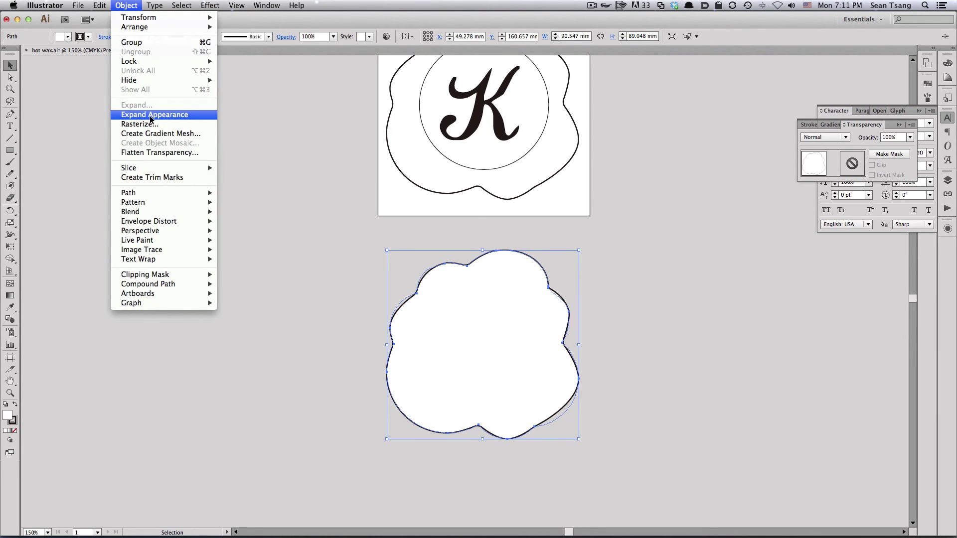
click(150, 118)
scroll(476, 297, down, 5)
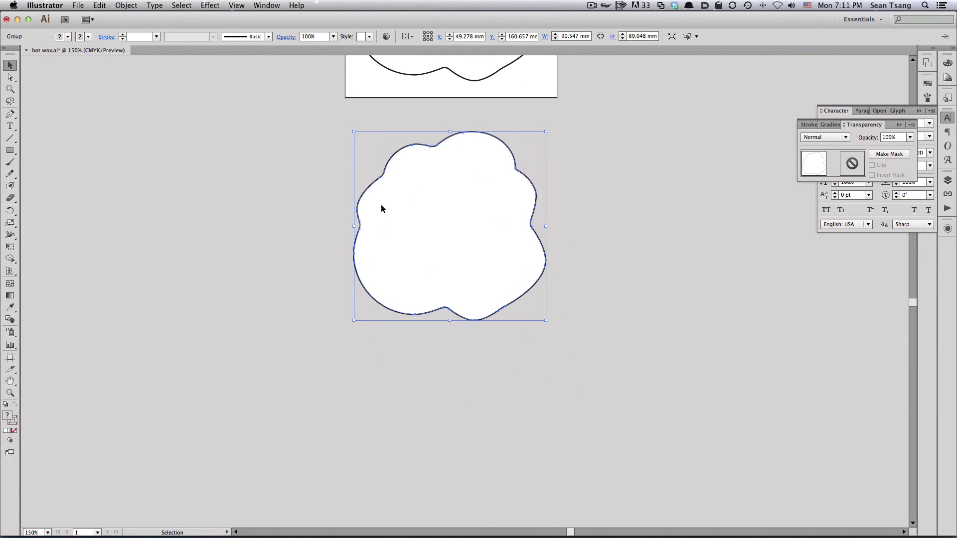
Give the cloud a black fill and no outline.
click(748, 130)
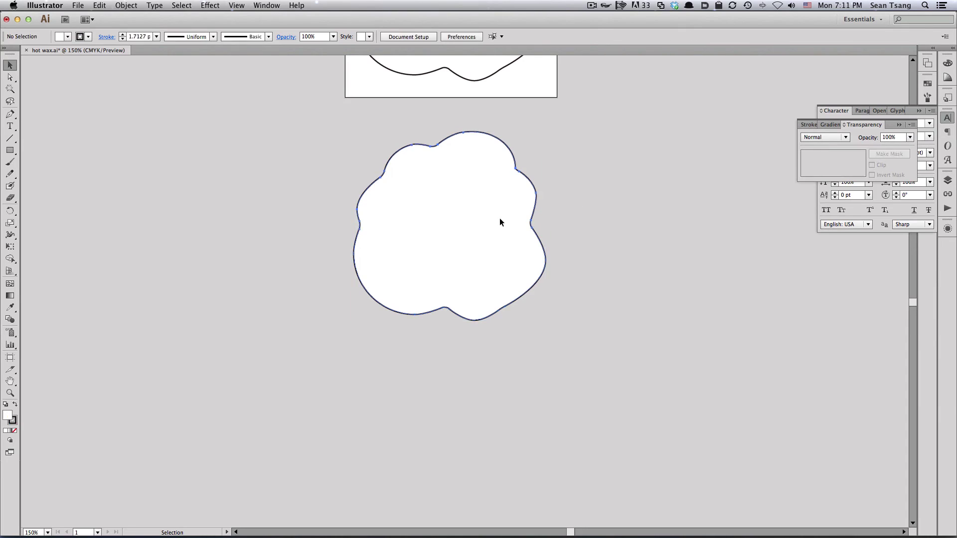
click(499, 217)
click(947, 62)
click(830, 121)
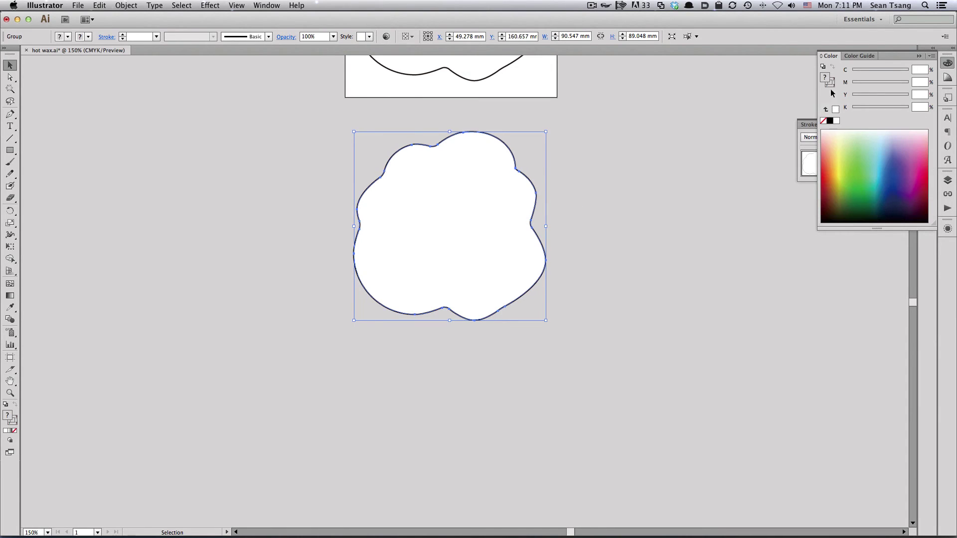
click(823, 121)
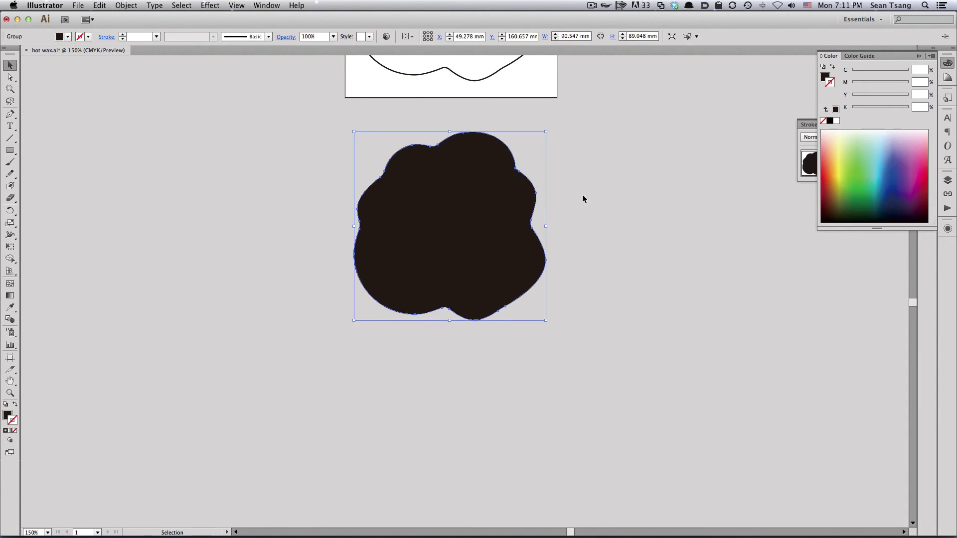
Copy the black cloud straight down, fill the copy white, enlarge it, and send it behind.
drag(491, 189, 490, 251)
click(837, 122)
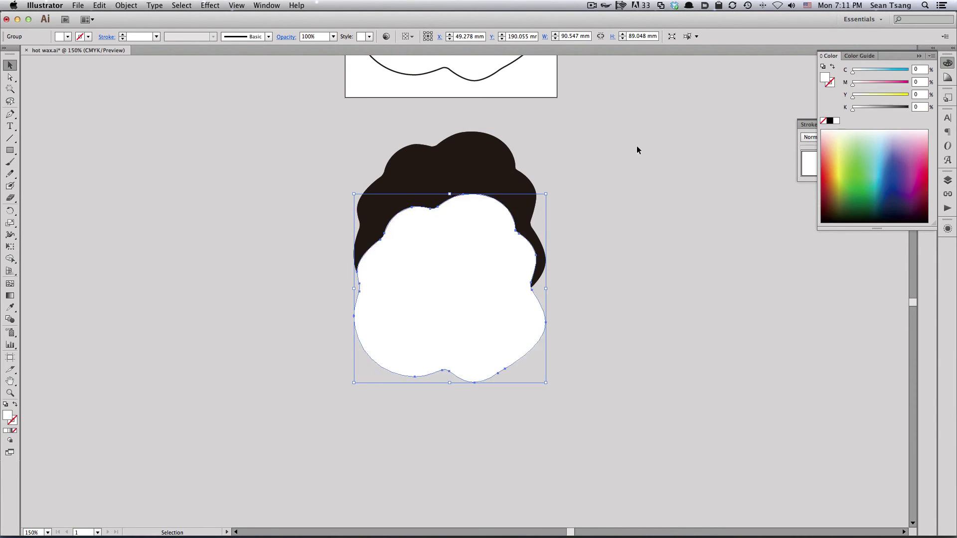
drag(545, 194, 552, 187)
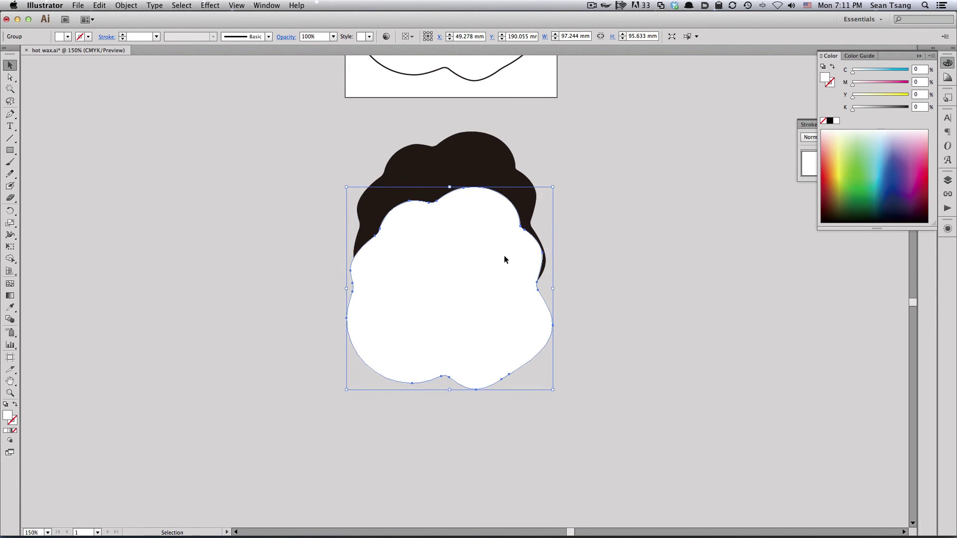
key(ctrl+shift+bracketleft)
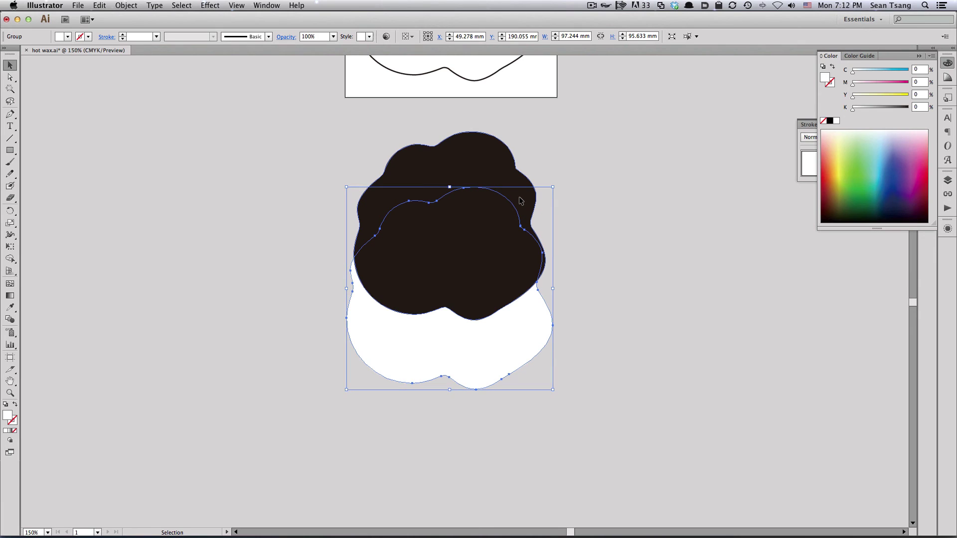
Nudge the white cloud up, select both clouds, and set Blend Options to Smooth Color.
drag(513, 333, 513, 326)
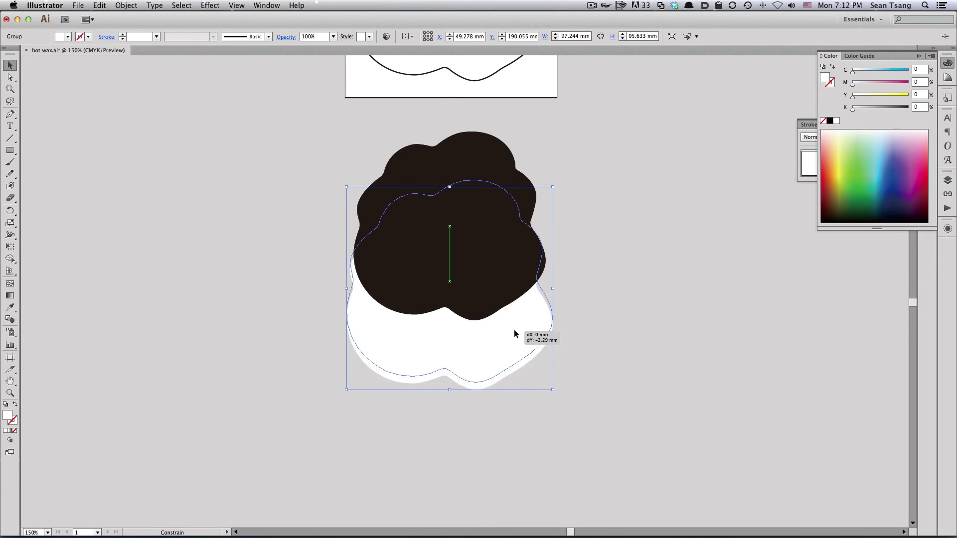
drag(615, 214, 357, 127)
click(125, 5)
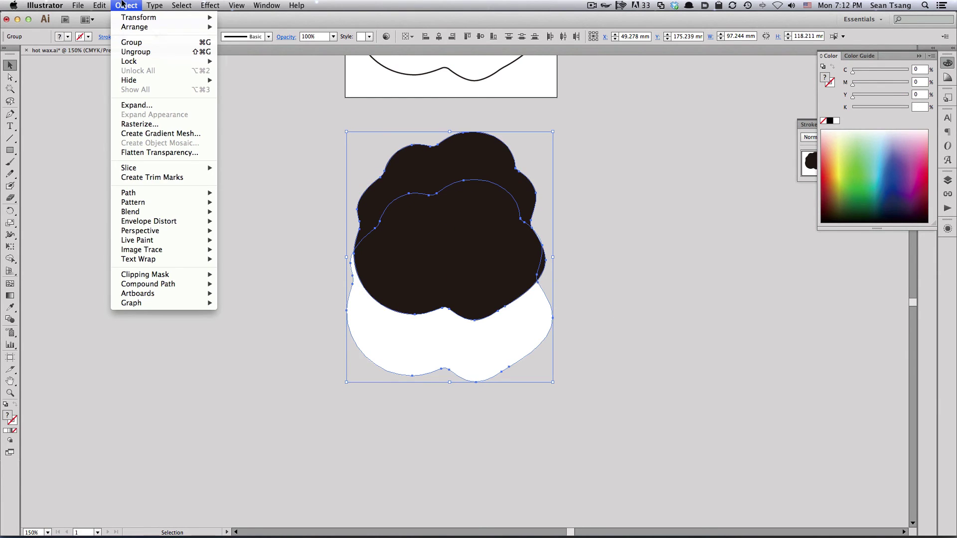
mouse_move(130, 211)
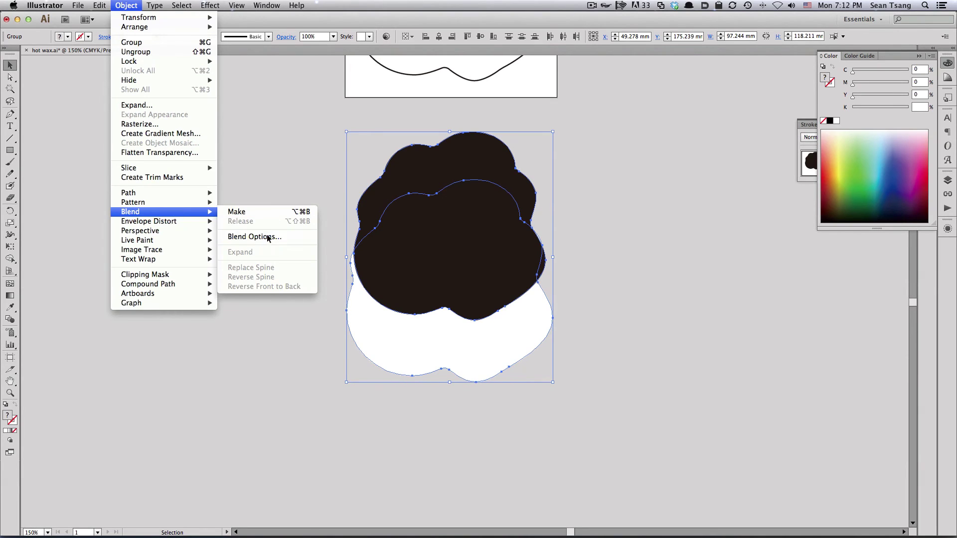
click(267, 238)
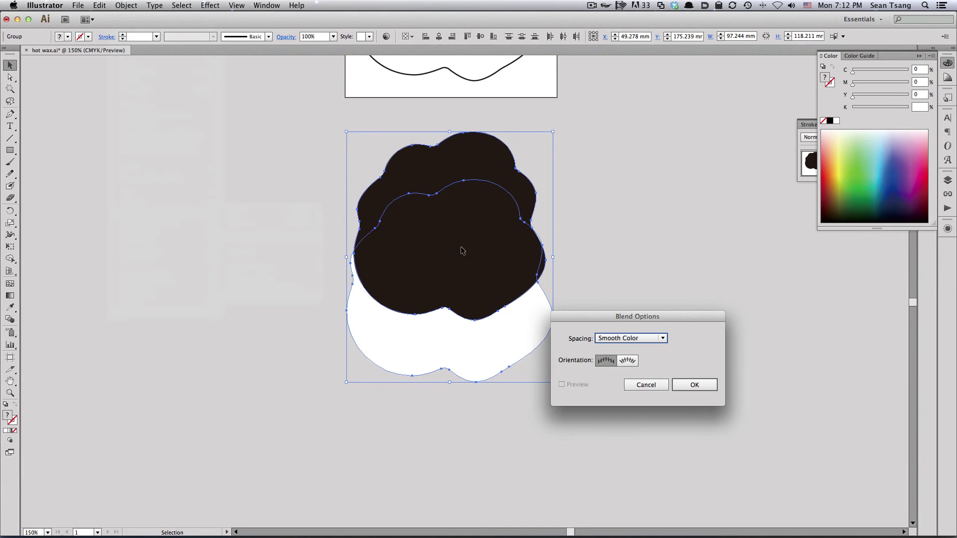
click(694, 385)
Try blending the clouds, undo it, and move the white cloud further down.
click(125, 5)
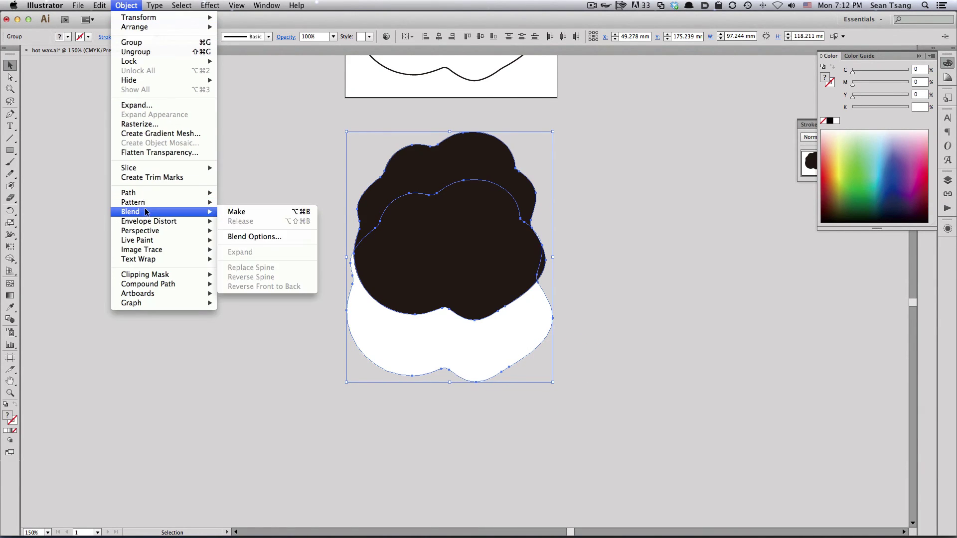
click(234, 214)
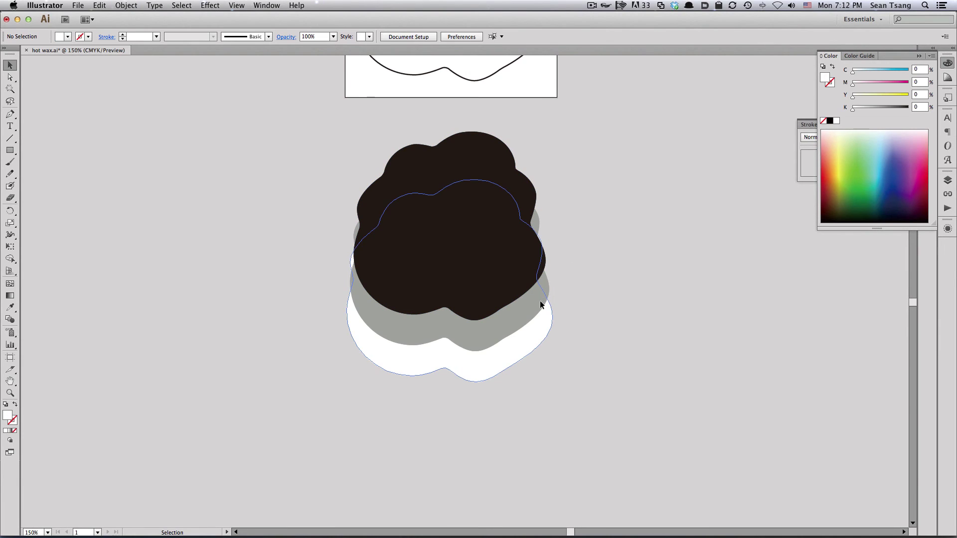
key(super+z)
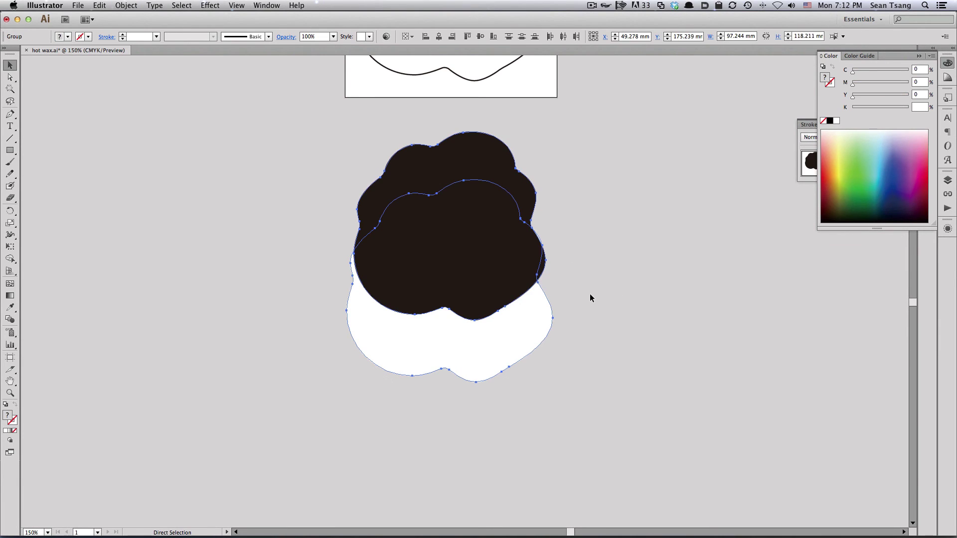
click(590, 298)
drag(546, 326, 520, 425)
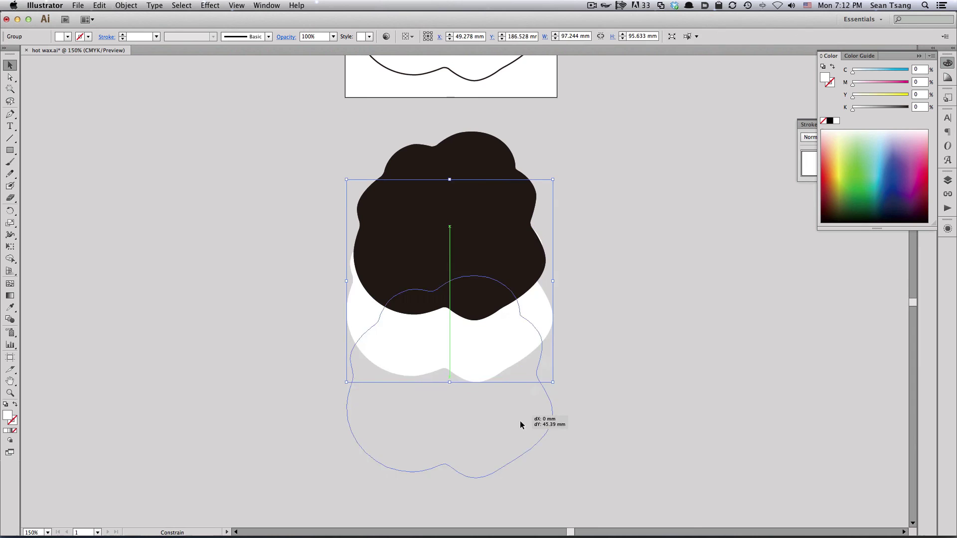
click(596, 358)
key(super+minus)
Select both clouds and test the blend again, then undo it.
click(486, 270)
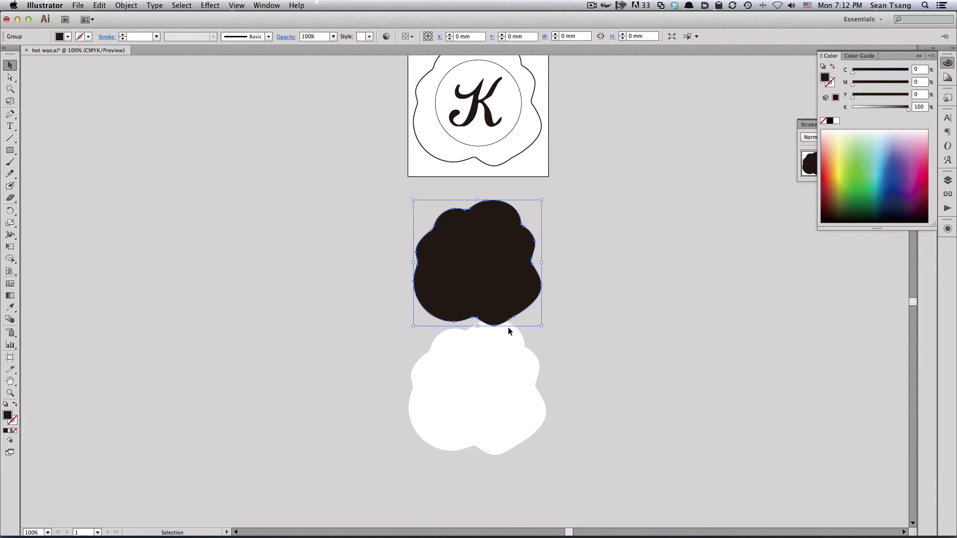
shift+click(510, 377)
click(126, 5)
mouse_move(130, 211)
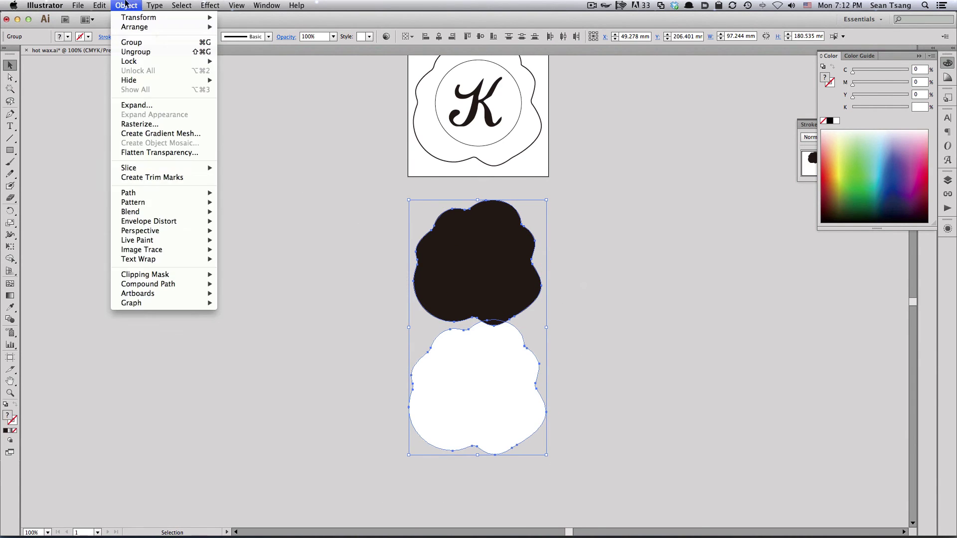
click(238, 213)
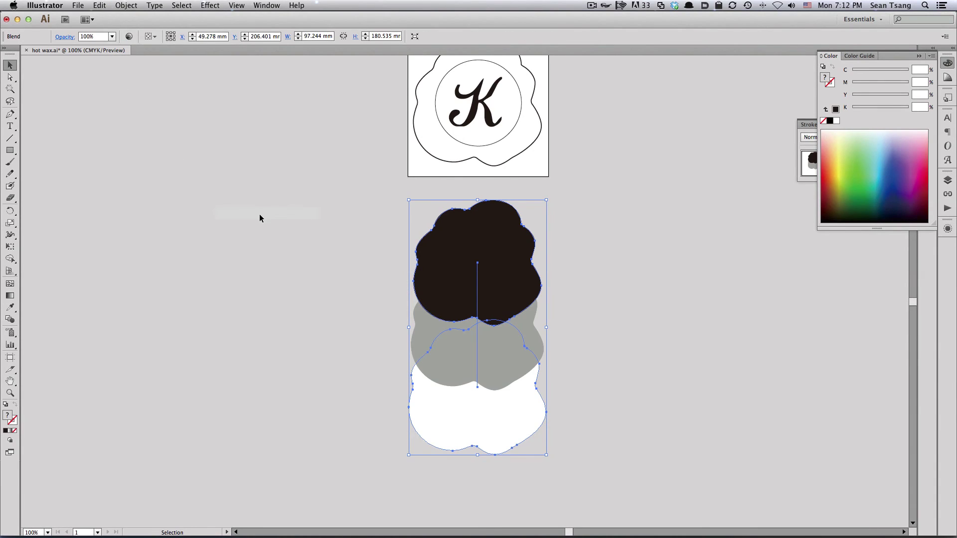
key(super+z)
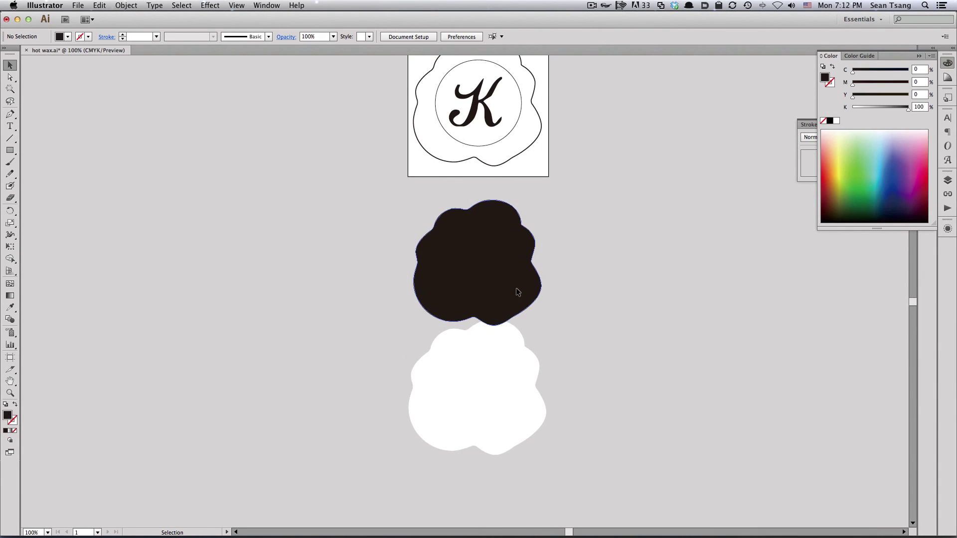
Blend the black cloud into the white cloud with Object > Blend > Make.
click(516, 289)
shift+click(530, 353)
click(127, 5)
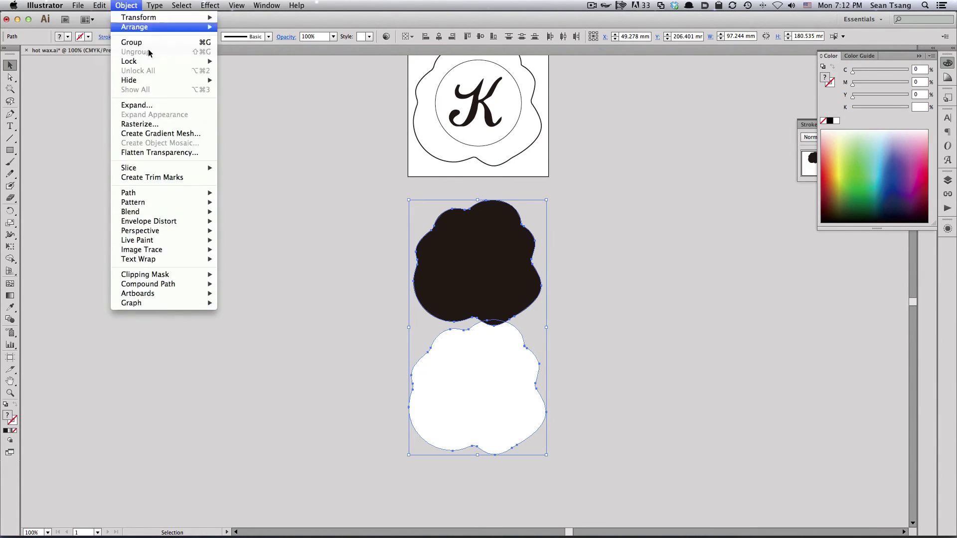
click(273, 215)
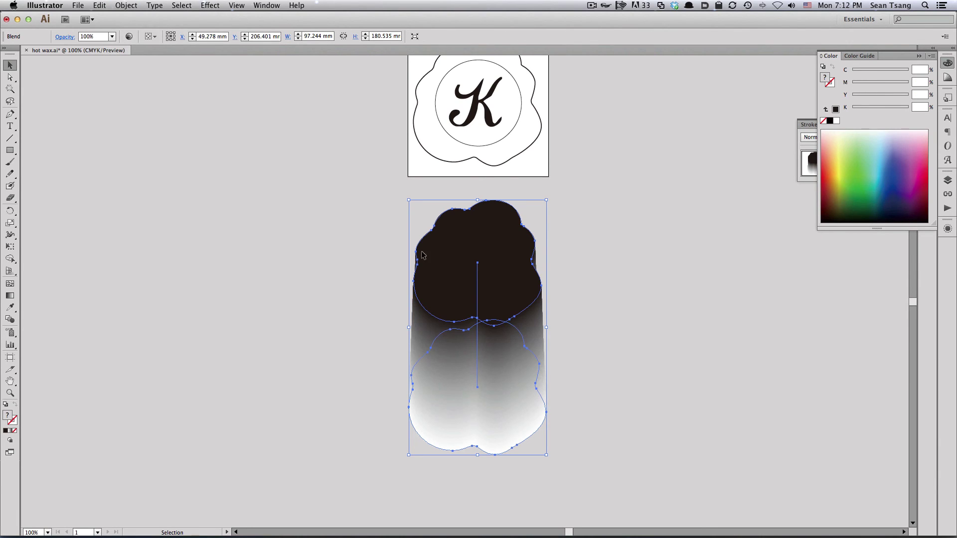
click(592, 301)
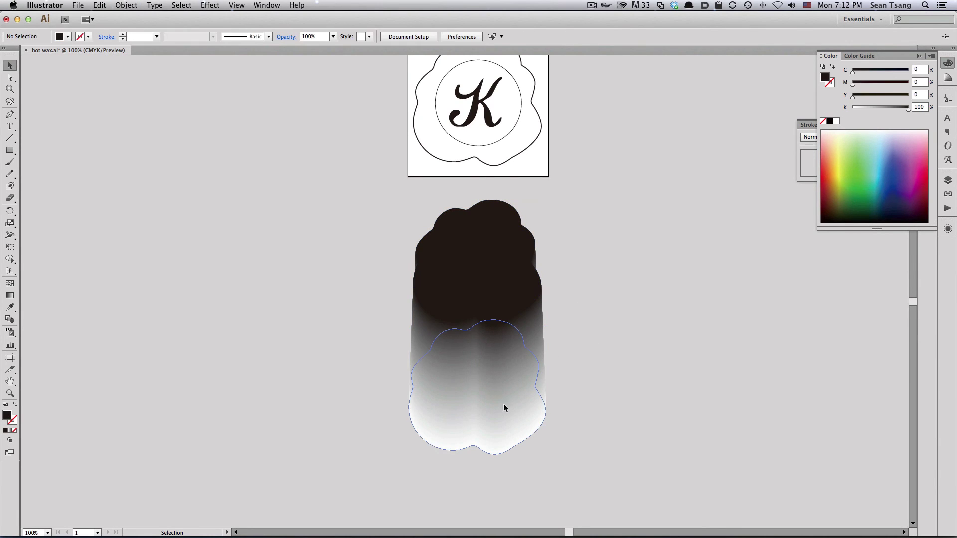
Move the white end of the blend up beneath the black cloud.
key(a)
drag(506, 420, 504, 321)
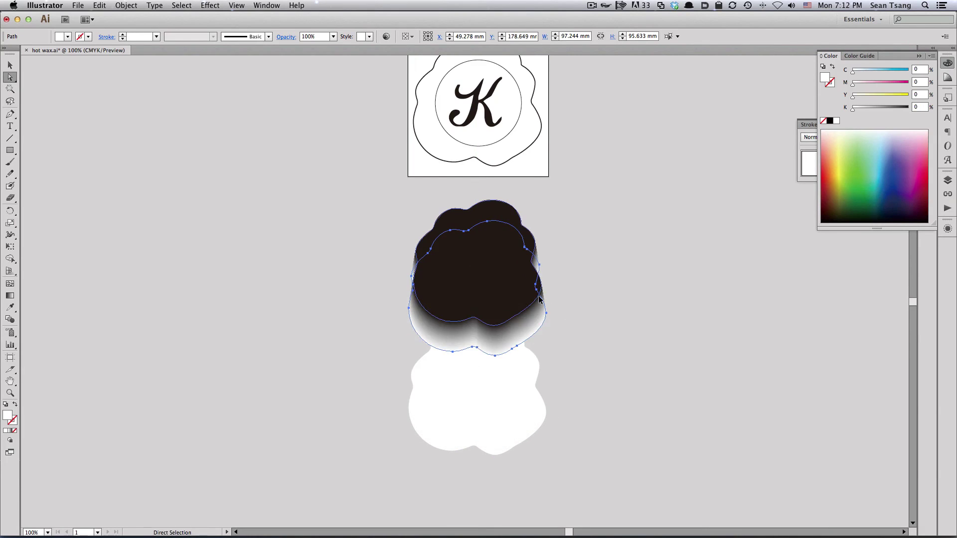
click(615, 281)
click(526, 409)
click(560, 387)
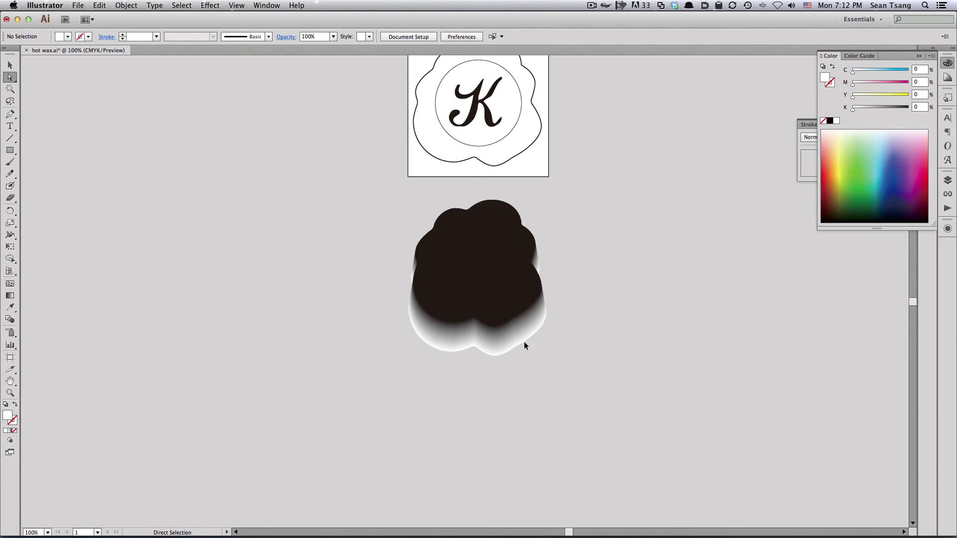
scroll(531, 324, up, 3)
Move the shadow blend aside and delete the leftover black shape.
click(478, 281)
click(555, 336)
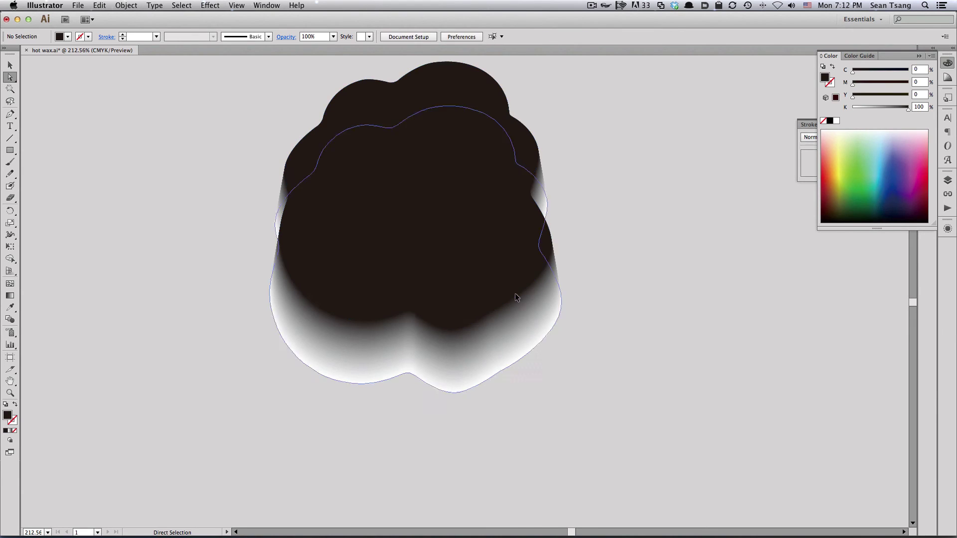
key(v)
drag(484, 280, 742, 310)
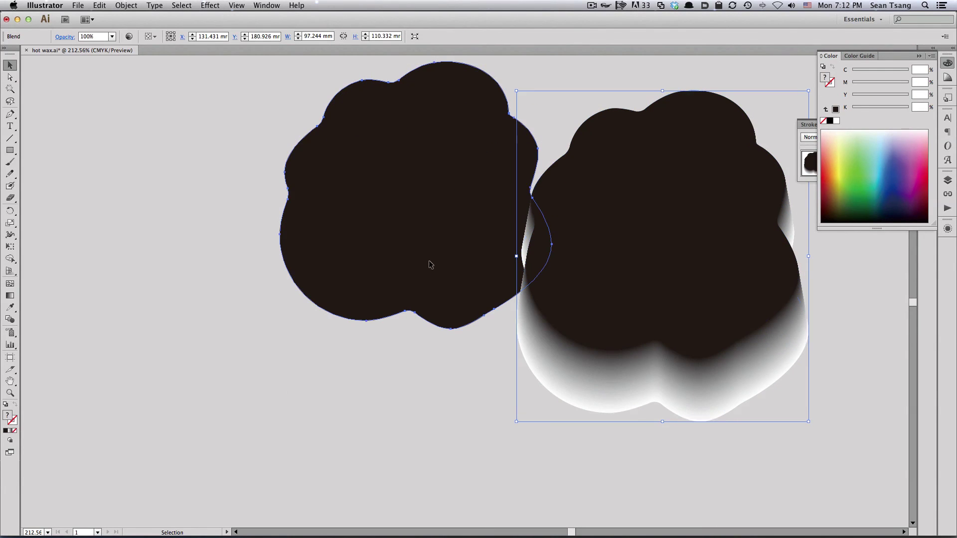
click(426, 251)
key(Delete)
Nudge the blend's top shape slightly upward with the Direct Selection tool.
scroll(469, 264, right, 5)
click(480, 282)
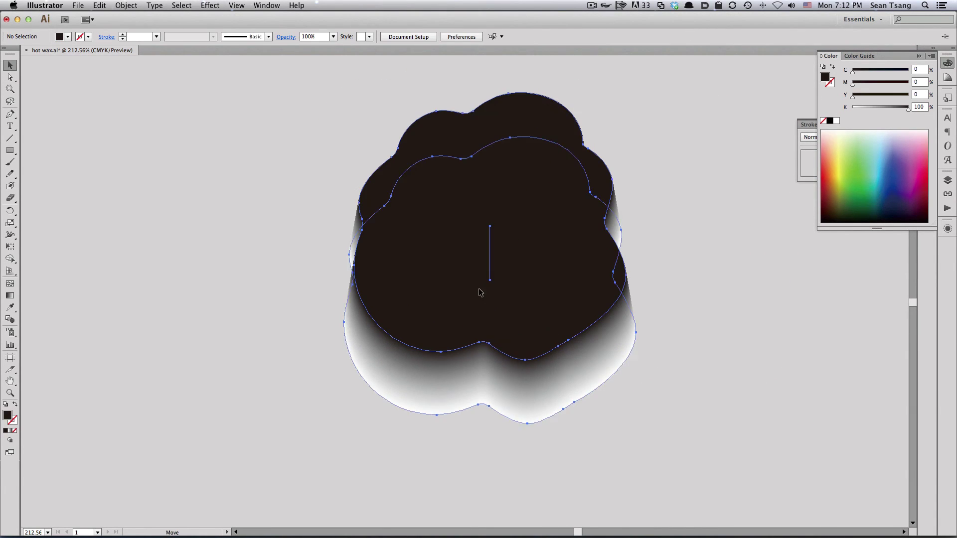
click(670, 309)
click(538, 331)
key(a)
drag(579, 364, 581, 353)
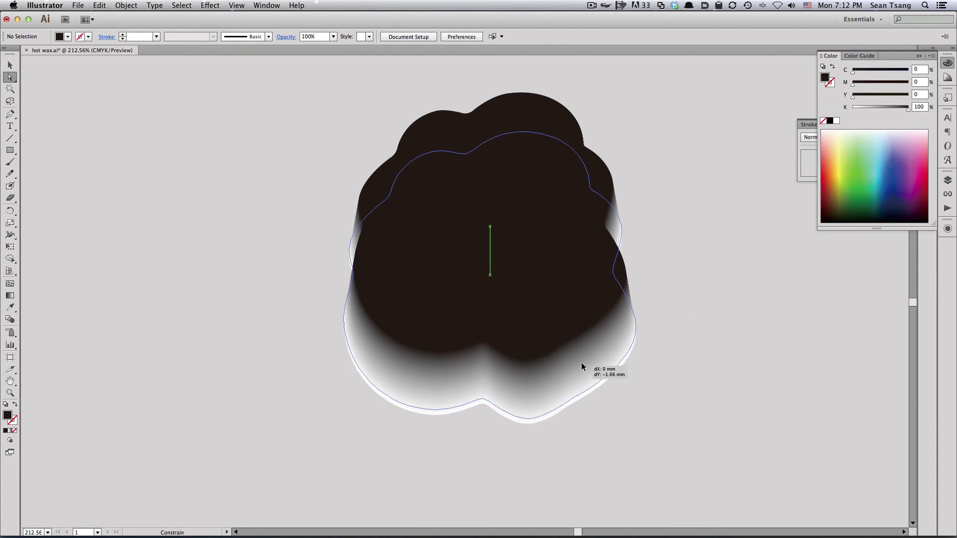
click(664, 323)
key(v)
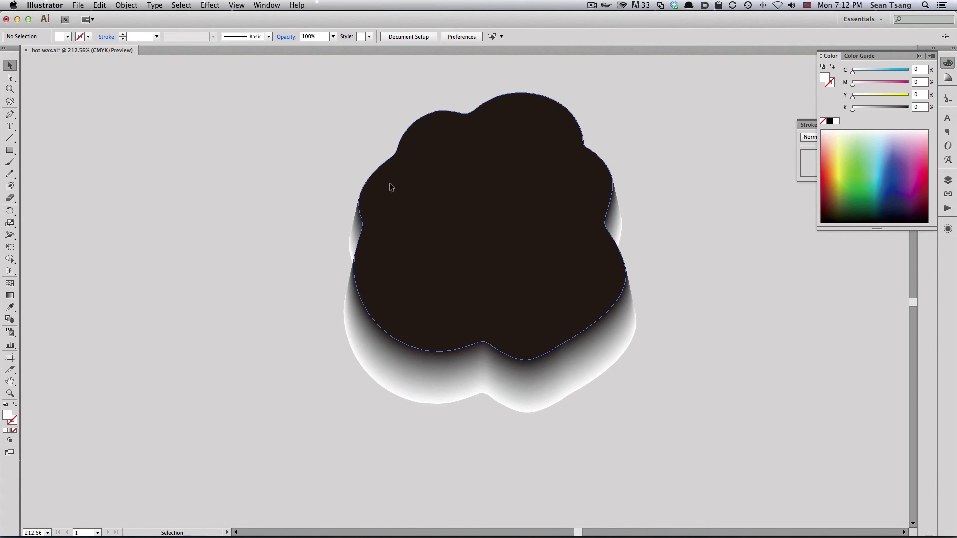
Copy the whole shadow blend and switch to Photoshop.
key(a)
click(603, 259)
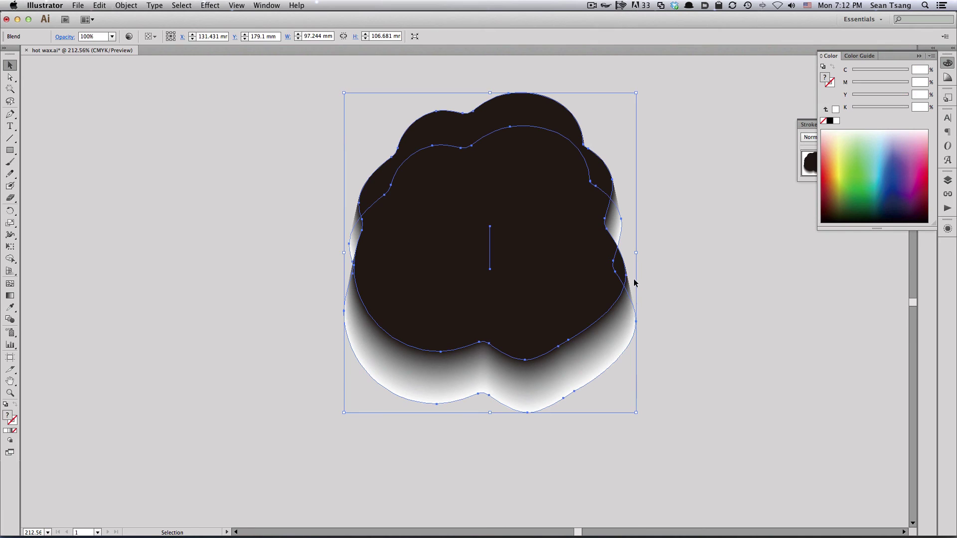
key(super+Tab)
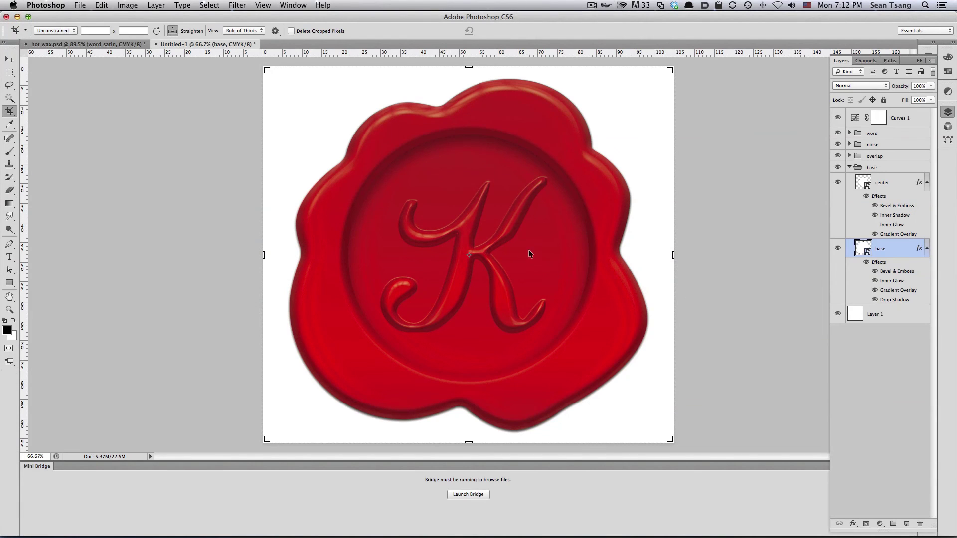
Paste the blend as a Smart Object, enlarged and moved down under the seal.
key(super+v)
click(675, 333)
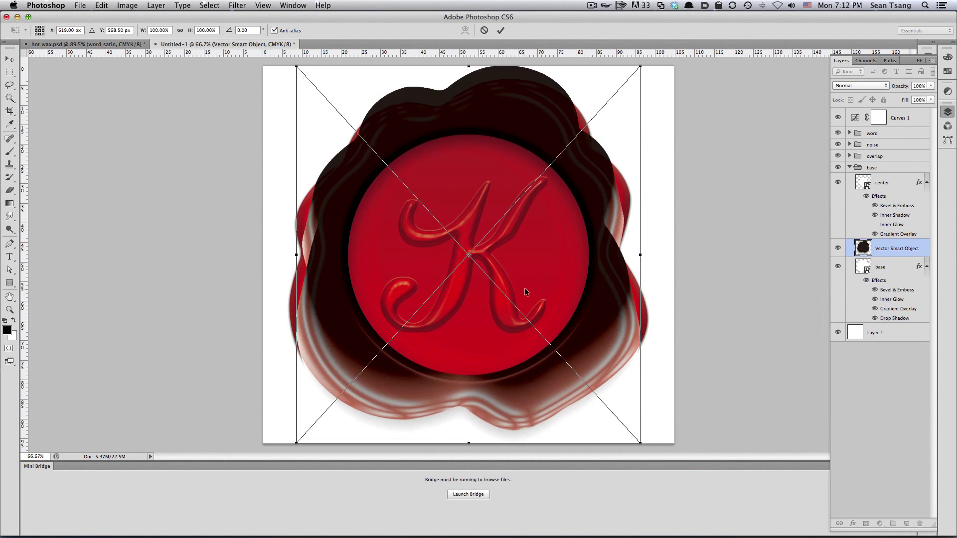
drag(597, 114, 609, 102)
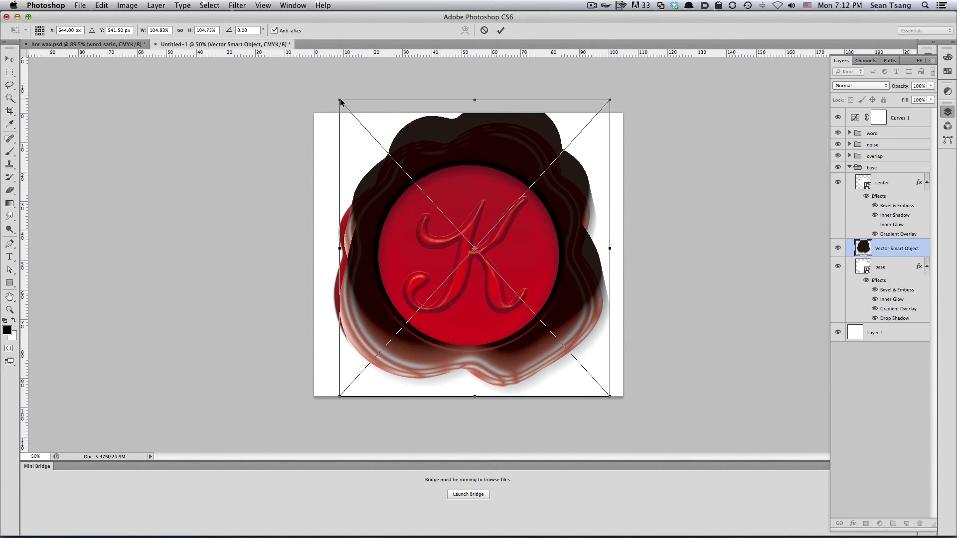
drag(340, 99, 326, 85)
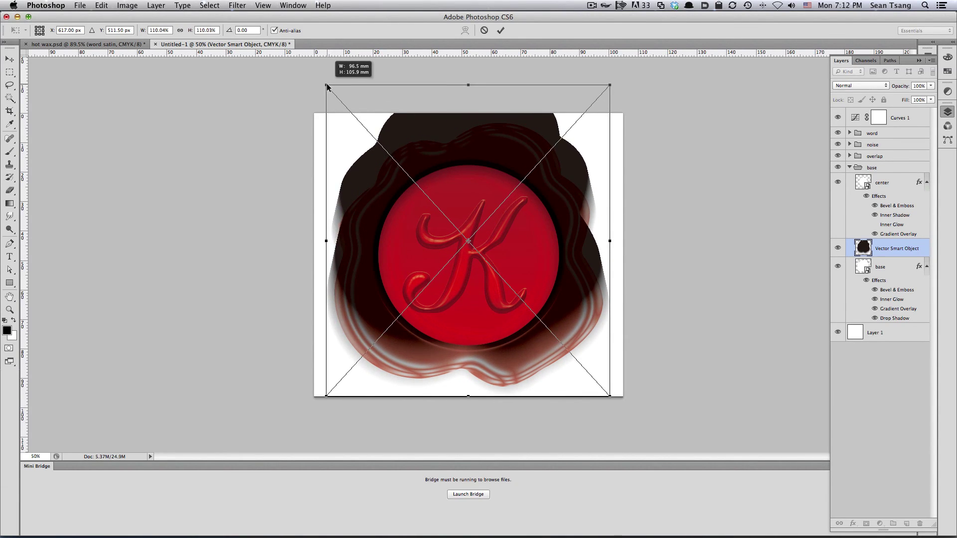
drag(486, 155, 484, 193)
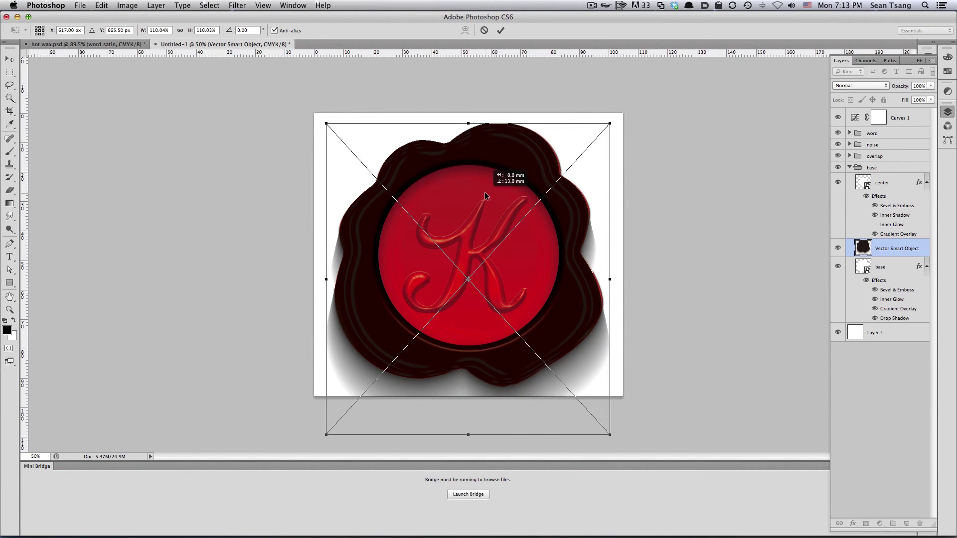
drag(609, 124, 612, 122)
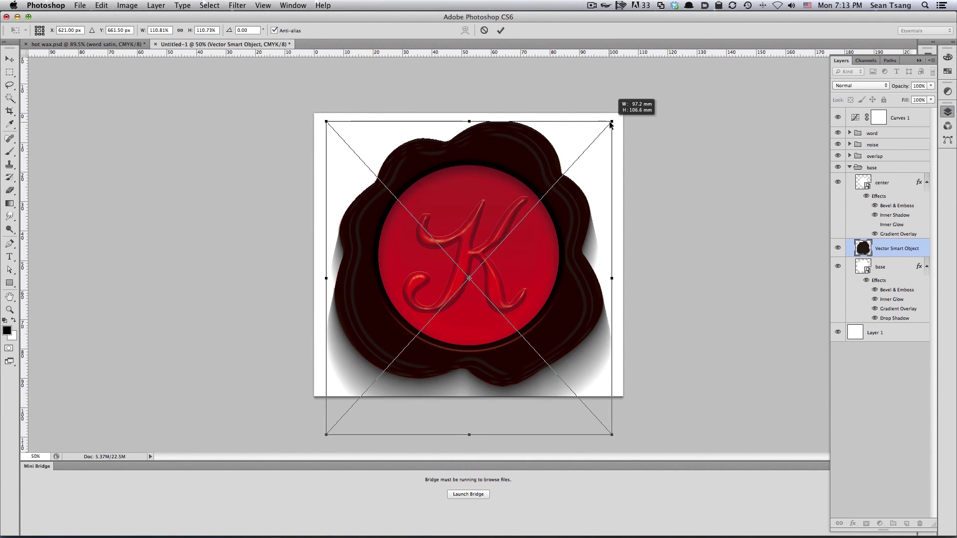
key(Return)
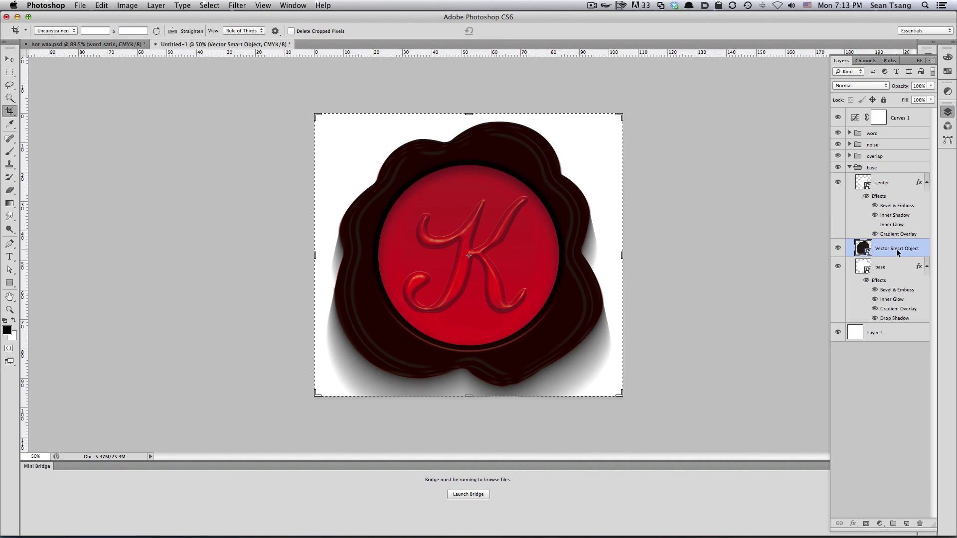
Put the shadow layer below the base layer with Multiply blending at 28% opacity.
drag(863, 248, 877, 324)
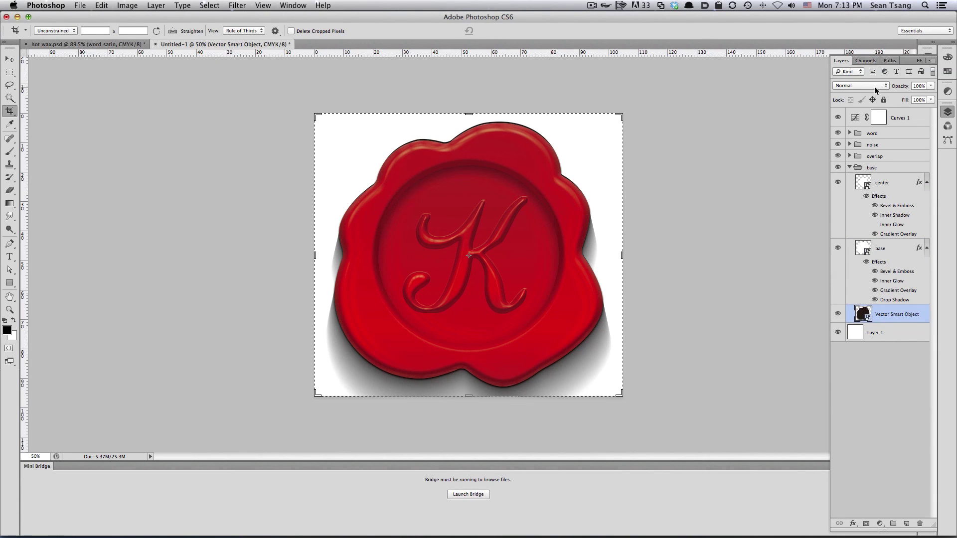
click(882, 86)
click(850, 111)
drag(905, 87, 899, 88)
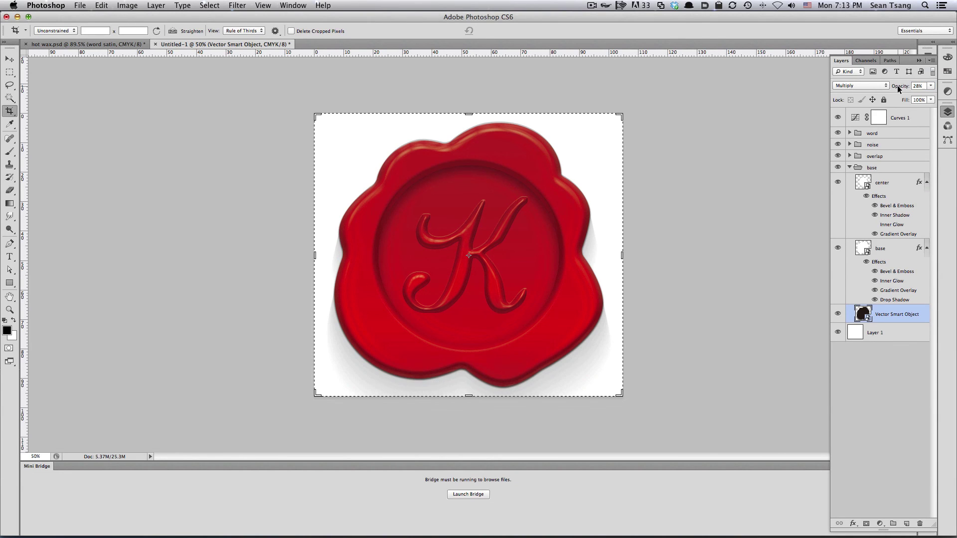
key(v)
scroll(286, 219, up, 3)
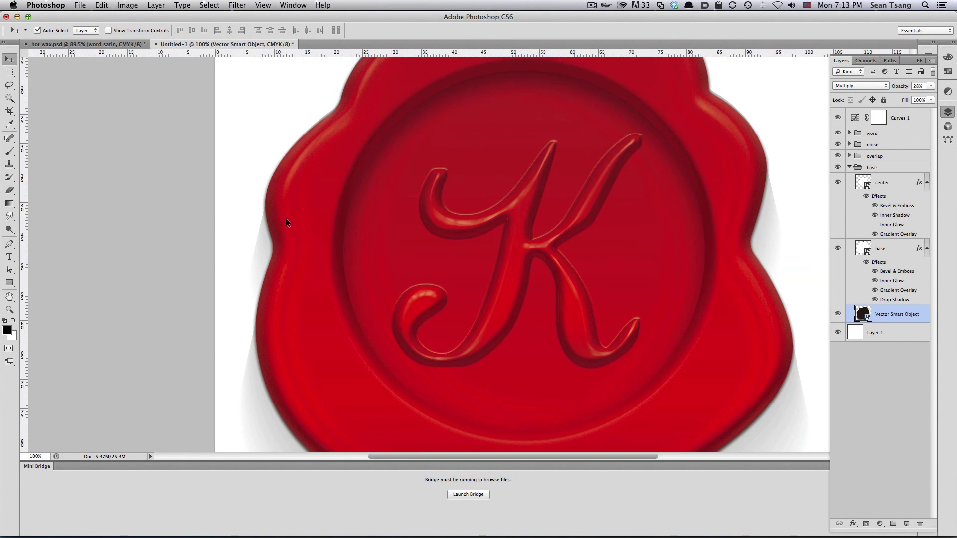
scroll(466, 236, down, 1)
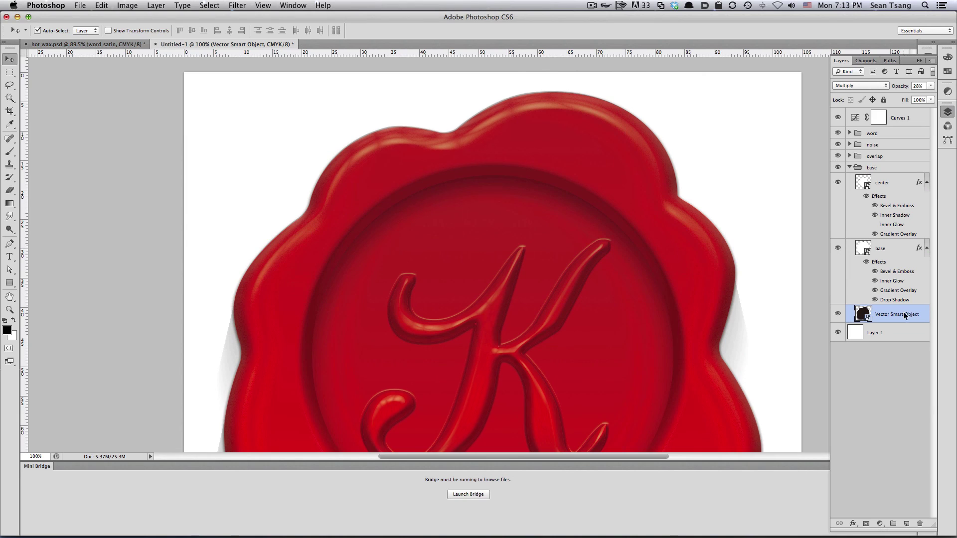
Apply a Gaussian Blur with a slightly lowered radius to the shadow.
click(238, 5)
mouse_move(241, 121)
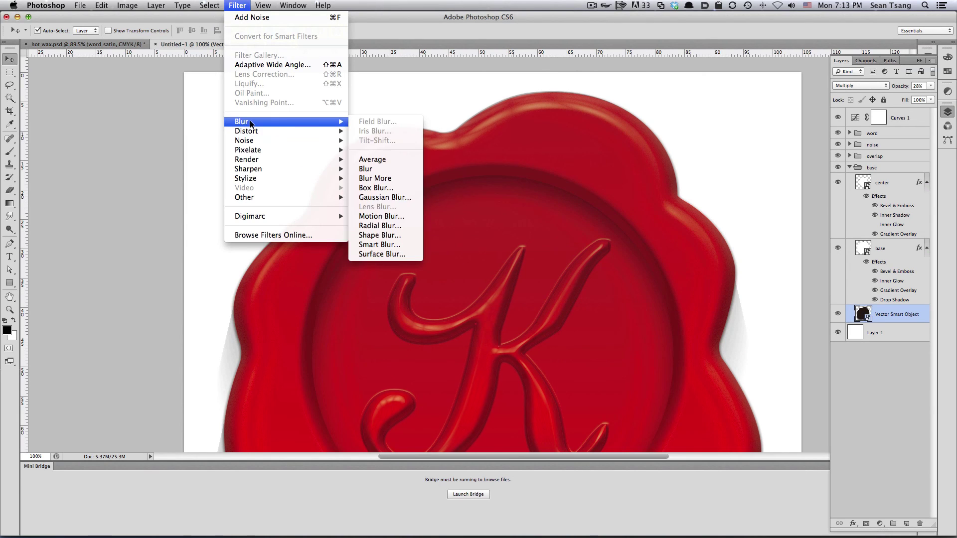
click(382, 198)
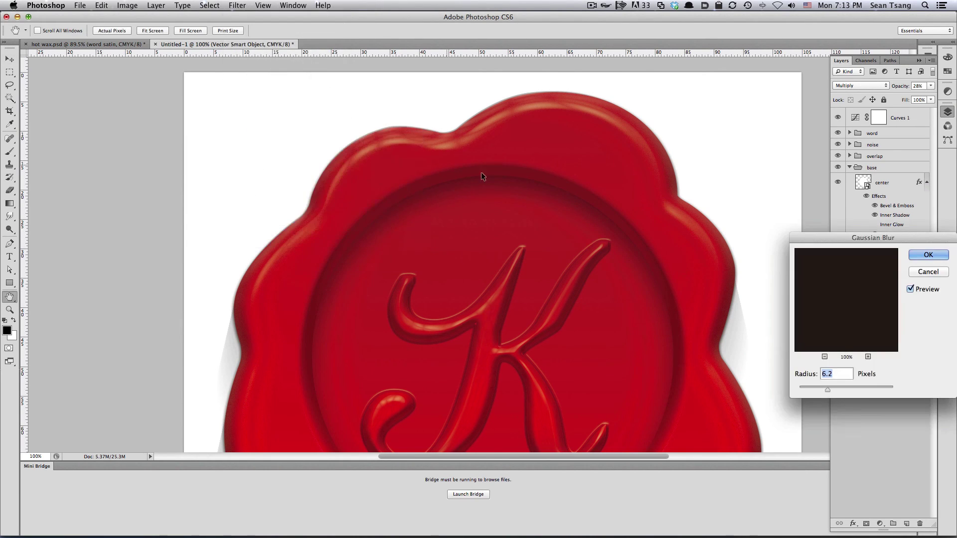
drag(823, 390, 824, 388)
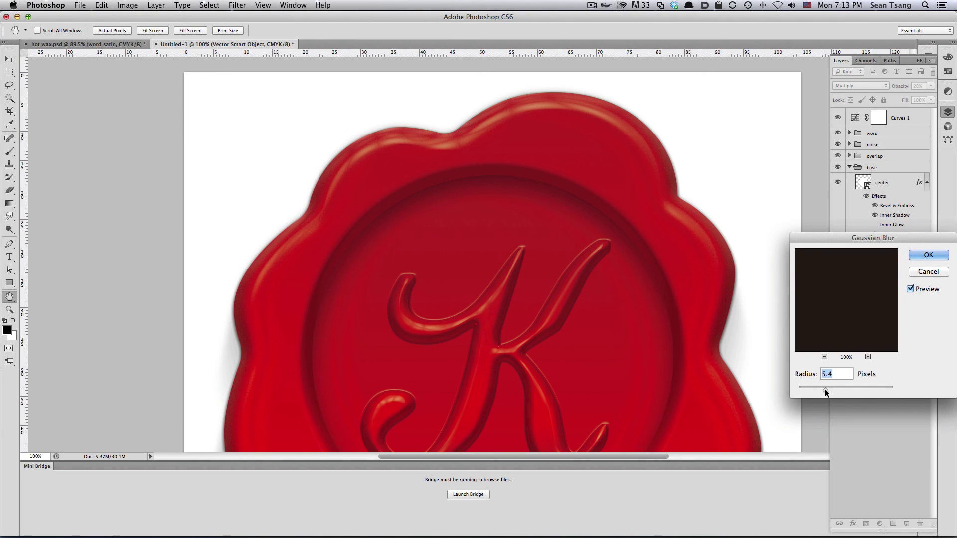
click(928, 255)
Extend the canvas downward below the seal with the Crop tool.
key(v)
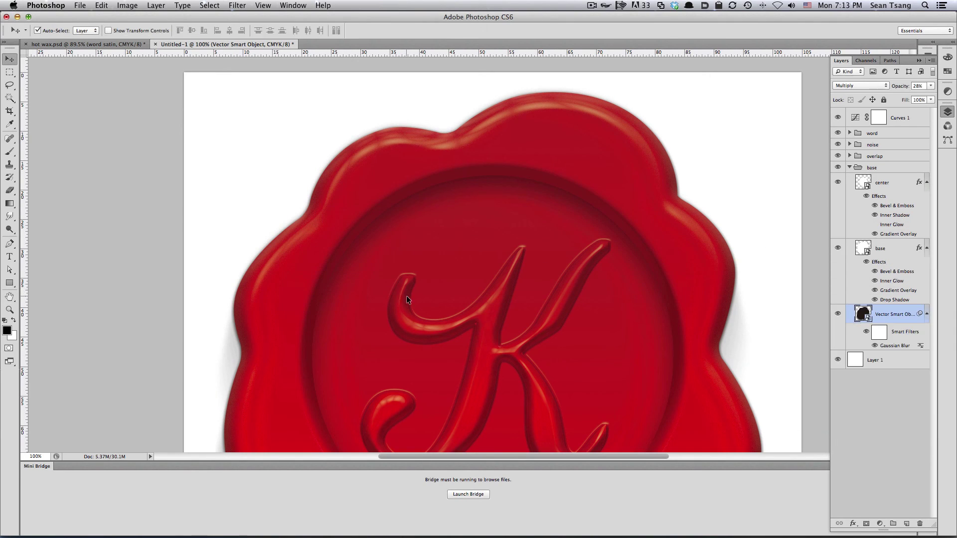
key(super+minus)
key(super+minus)
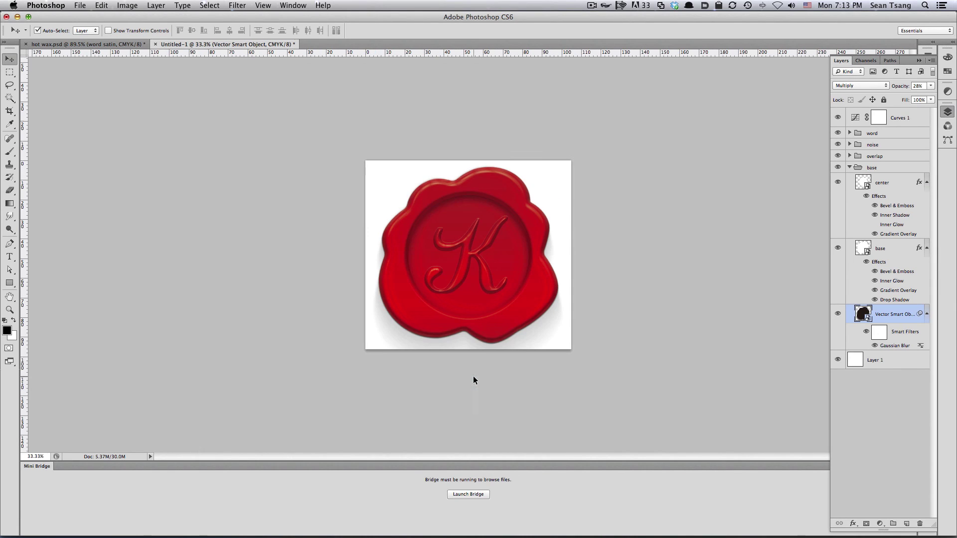
key(c)
drag(468, 349, 464, 364)
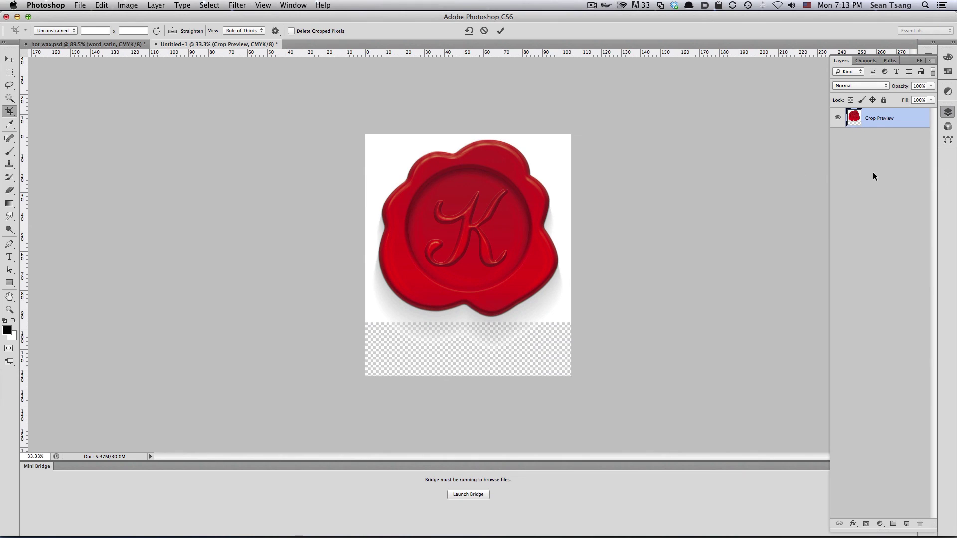
key(Return)
Fill the new empty area of Layer 1 with white.
key(v)
key(super+BackSpace)
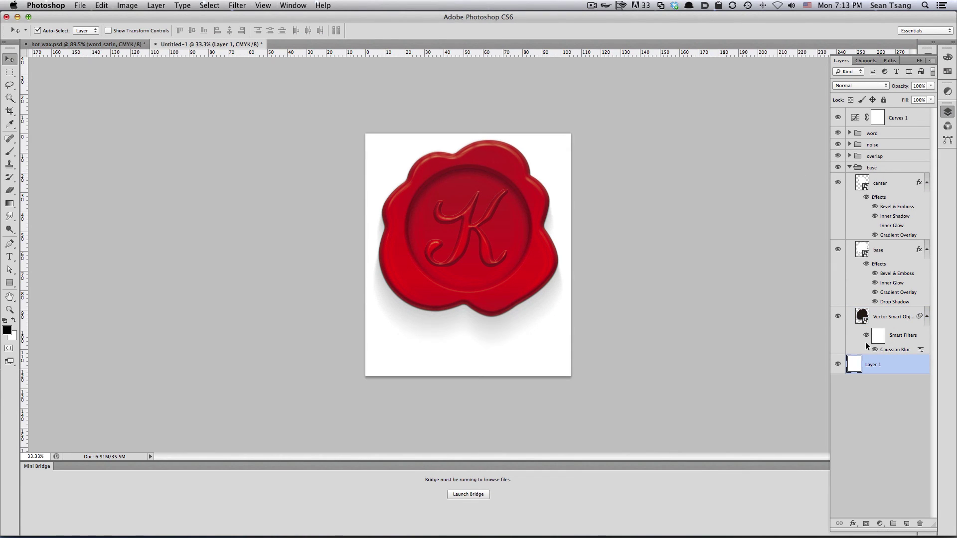
scroll(465, 267, up, 1)
scroll(465, 267, up, 1)
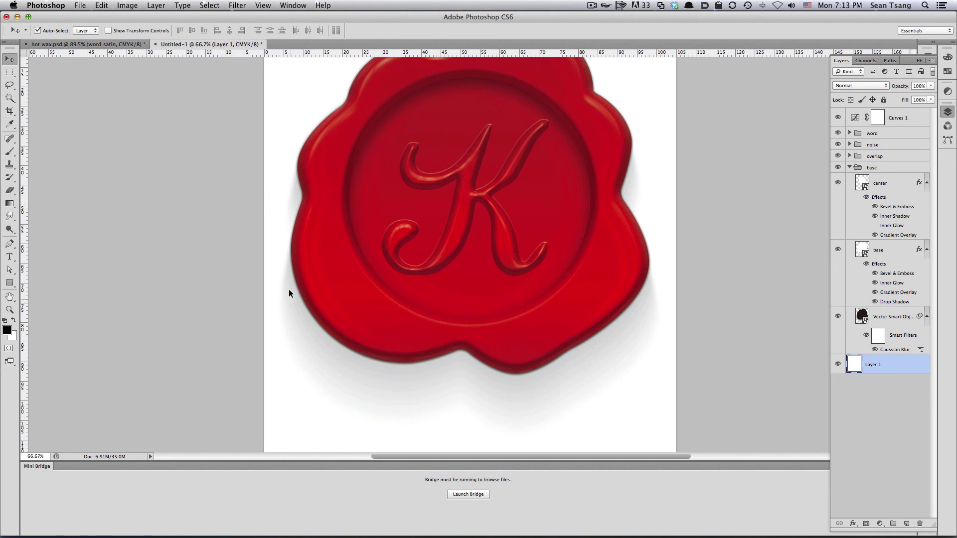
scroll(399, 182, right, 3)
scroll(399, 182, up, 1)
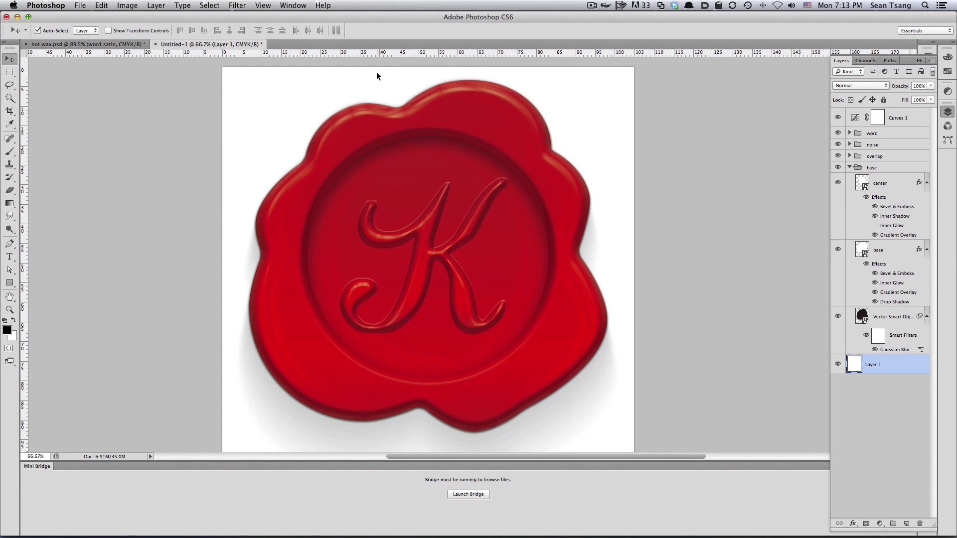